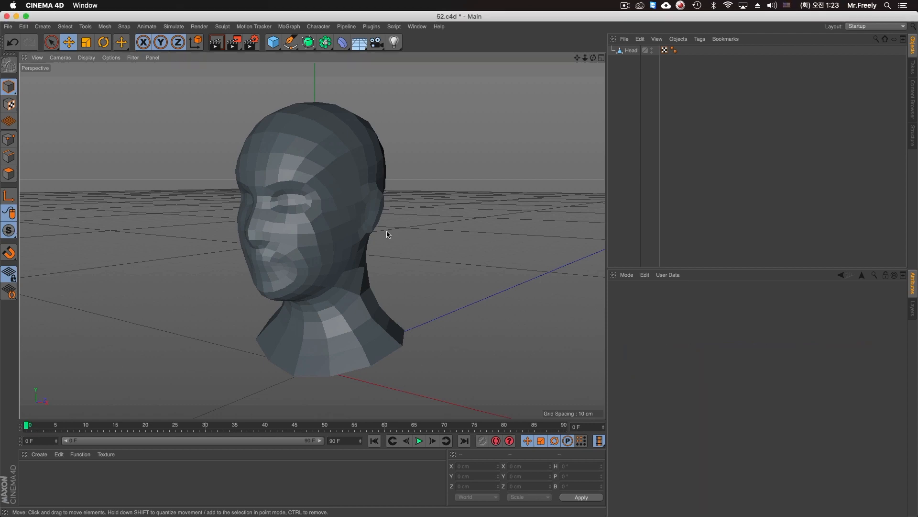
Step: Add a MoGraph Cloner to the scene and create a Cube as its child
{"action": "left_click_drag", "start_coordinate": [386, 231], "coordinate": [321, 215], "text": "alt"}
{"action": "left_click", "coordinate": [289, 27]}
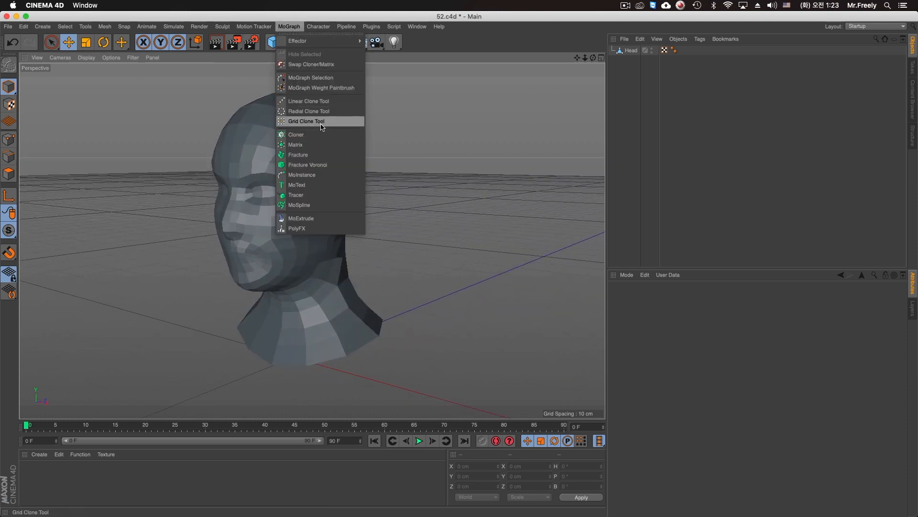
{"action": "left_click", "coordinate": [320, 135]}
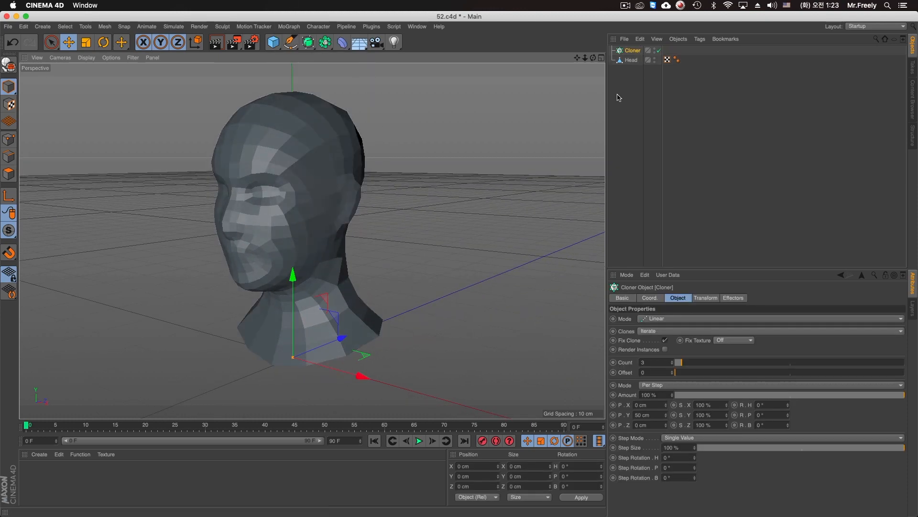
{"action": "left_click", "coordinate": [279, 48]}
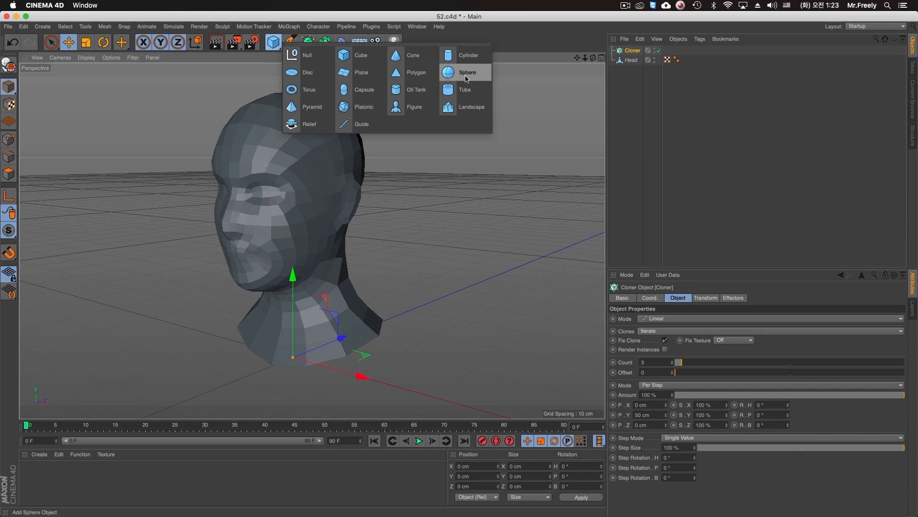
{"action": "left_click", "coordinate": [357, 56], "text": "shift"}
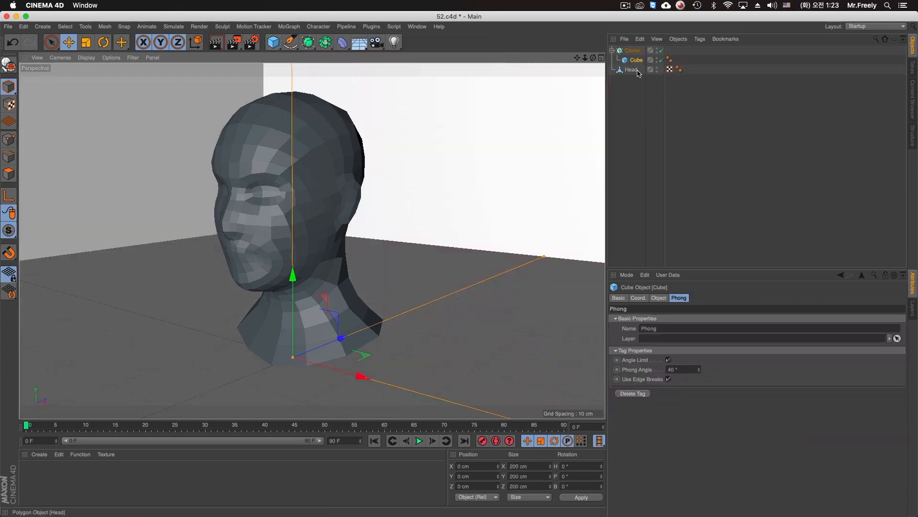
Step: Set the cube's X, Y and Z sizes to 20 cm
{"action": "left_click", "coordinate": [656, 298]}
{"action": "double_click", "coordinate": [657, 319]}
{"action": "type", "text": "20"}
{"action": "key", "text": "Tab"}
{"action": "type", "text": "20"}
{"action": "key", "text": "Tab"}
{"action": "type", "text": "20"}
{"action": "key", "text": "Return"}
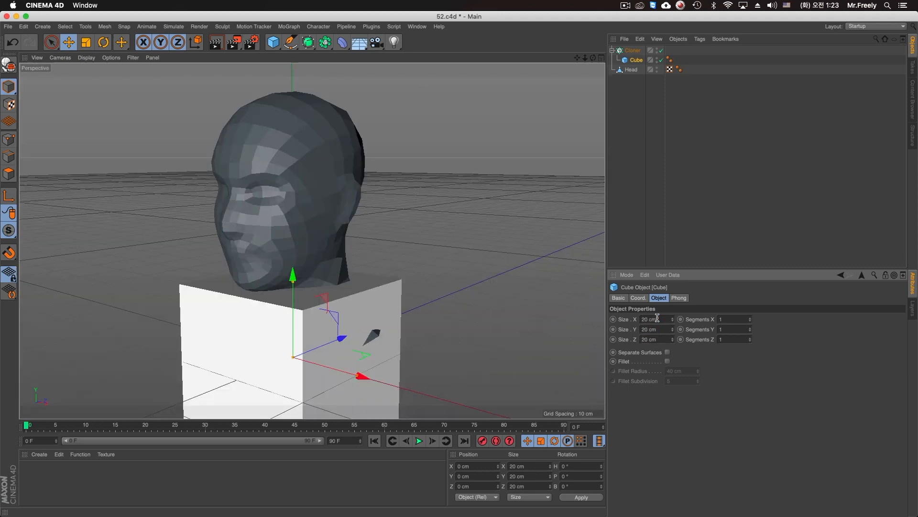
Step: Reduce the cube's size to 10 cm on all three axes
{"action": "left_click_drag", "start_coordinate": [657, 319], "coordinate": [598, 321]}
{"action": "type", "text": "10"}
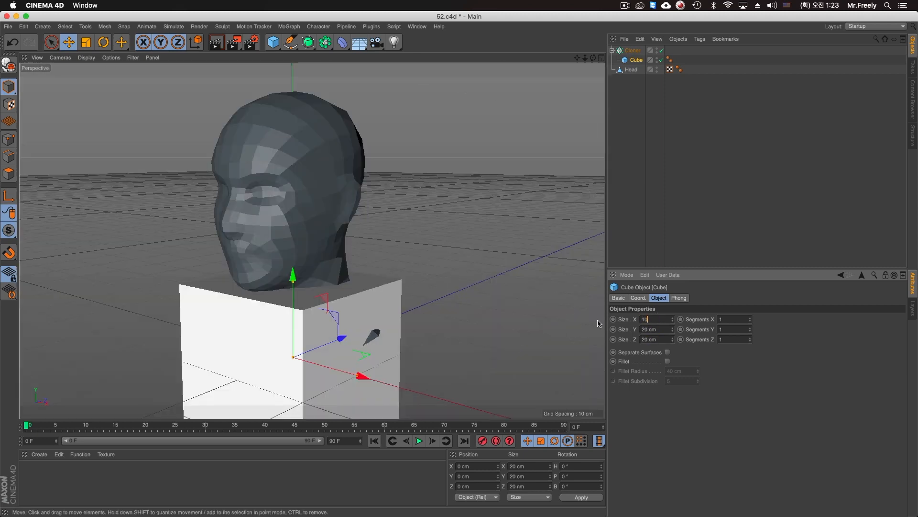
{"action": "key", "text": "Tab"}
{"action": "type", "text": "10"}
{"action": "key", "text": "Tab"}
{"action": "type", "text": "10"}
{"action": "key", "text": "Return"}
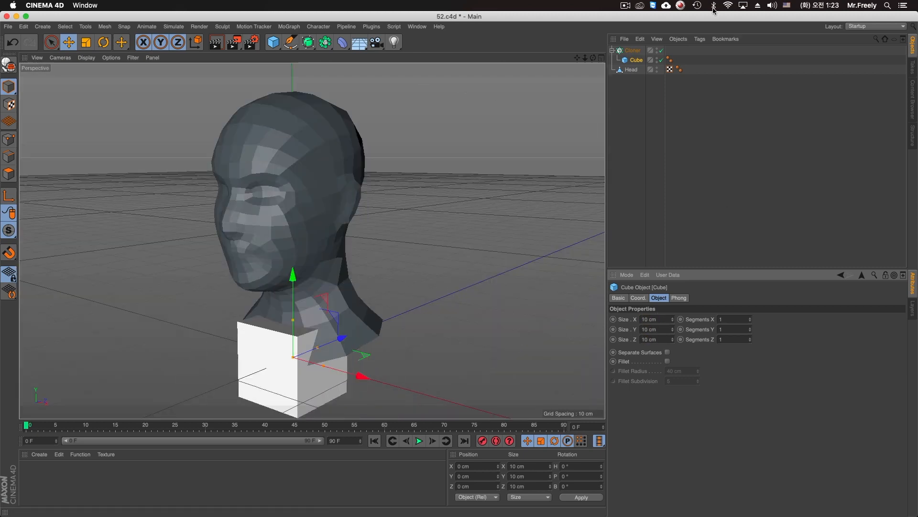
Step: Set the Cloner's mode to Object and assign the Head as the object to clone onto
{"action": "left_click", "coordinate": [633, 50]}
{"action": "left_click", "coordinate": [669, 318]}
{"action": "left_click", "coordinate": [672, 329]}
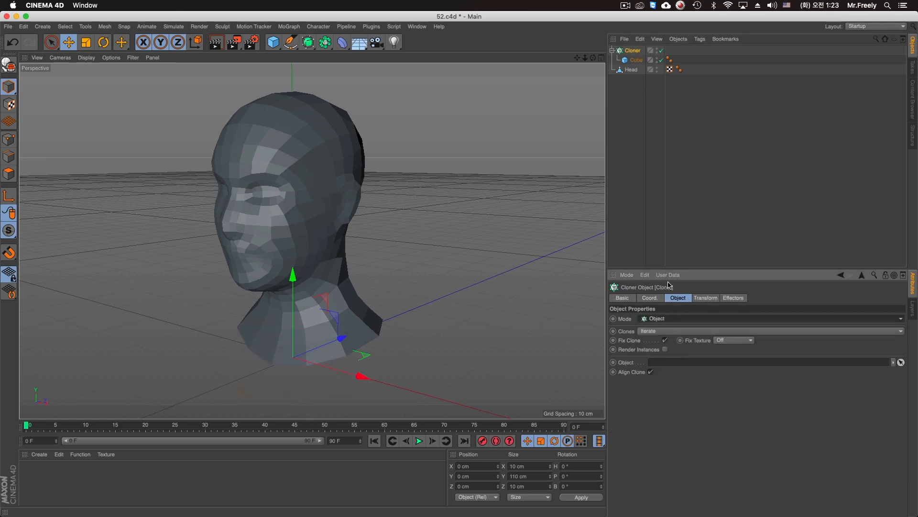
{"action": "left_click_drag", "start_coordinate": [632, 70], "coordinate": [671, 364]}
Step: Try the Surface distribution for the clones and switch the Cloner's distribution to Volume
{"action": "left_click", "coordinate": [665, 393]}
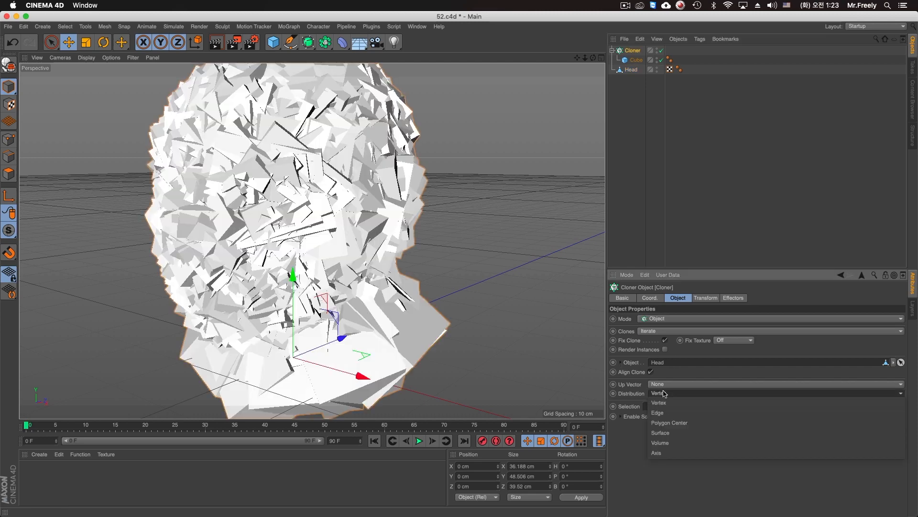
{"action": "left_click", "coordinate": [665, 432]}
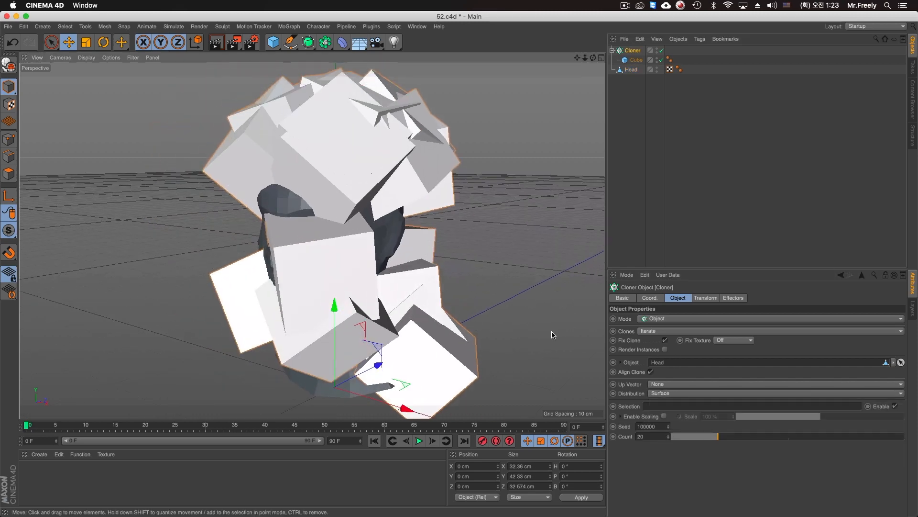
{"action": "left_click", "coordinate": [677, 393]}
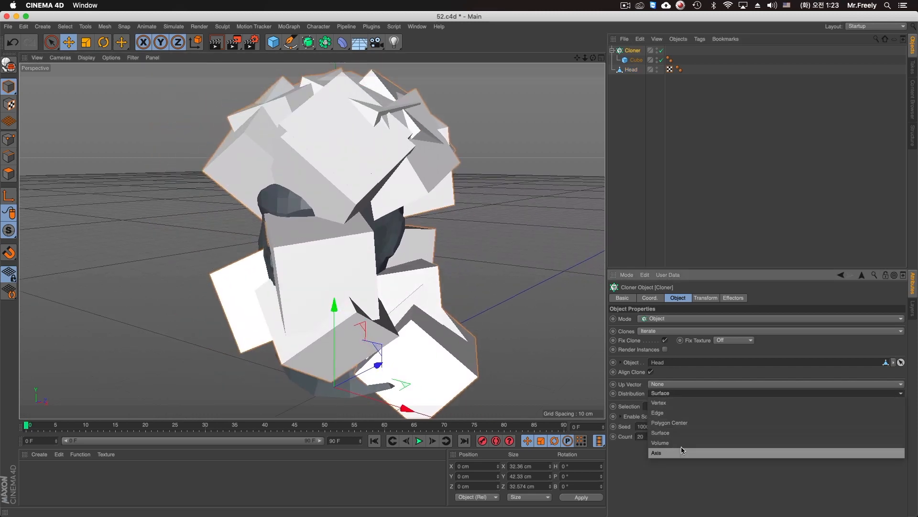
{"action": "left_click", "coordinate": [682, 442]}
{"action": "left_click", "coordinate": [670, 393]}
{"action": "left_click", "coordinate": [671, 443]}
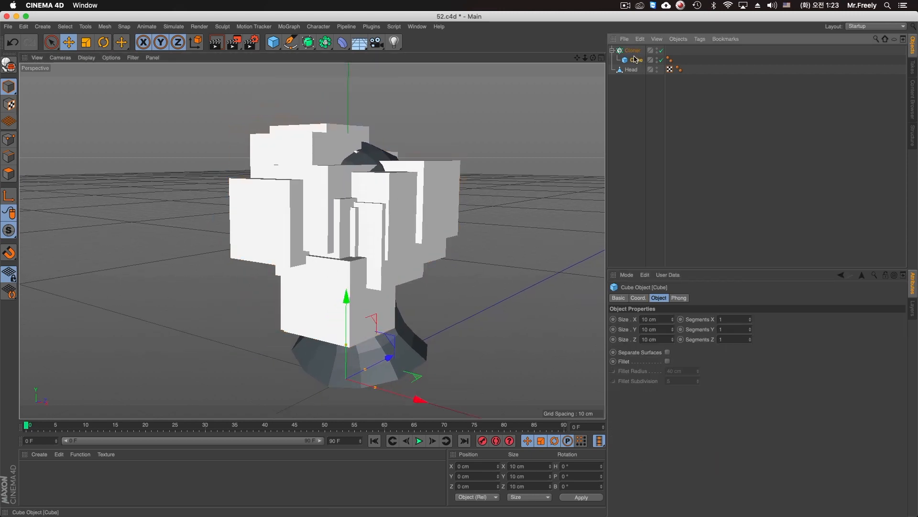
Step: Set the Cloner's clone count to 200
{"action": "left_click_drag", "start_coordinate": [666, 418], "coordinate": [648, 419]}
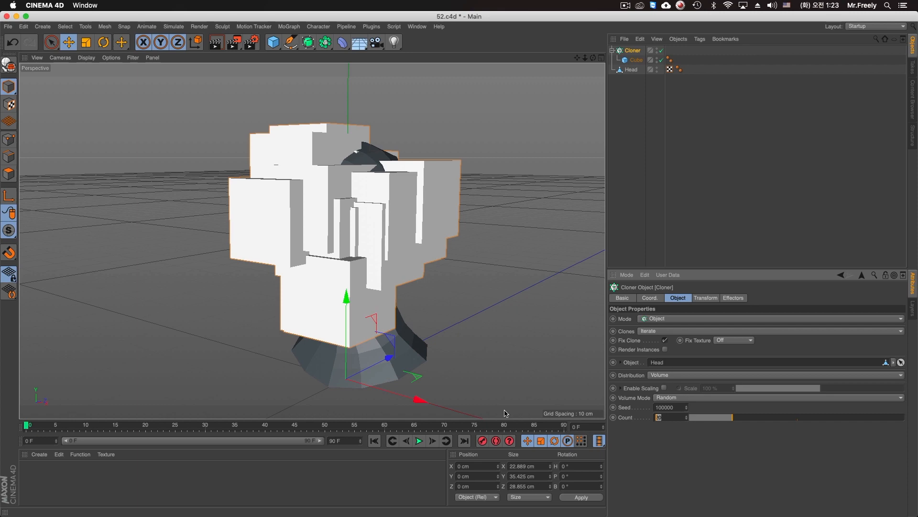
{"action": "type", "text": "200"}
{"action": "key", "text": "Return"}
Step: Shrink the cloned cube to 2 cm on the X, Y and Z axes
{"action": "left_click", "coordinate": [635, 60]}
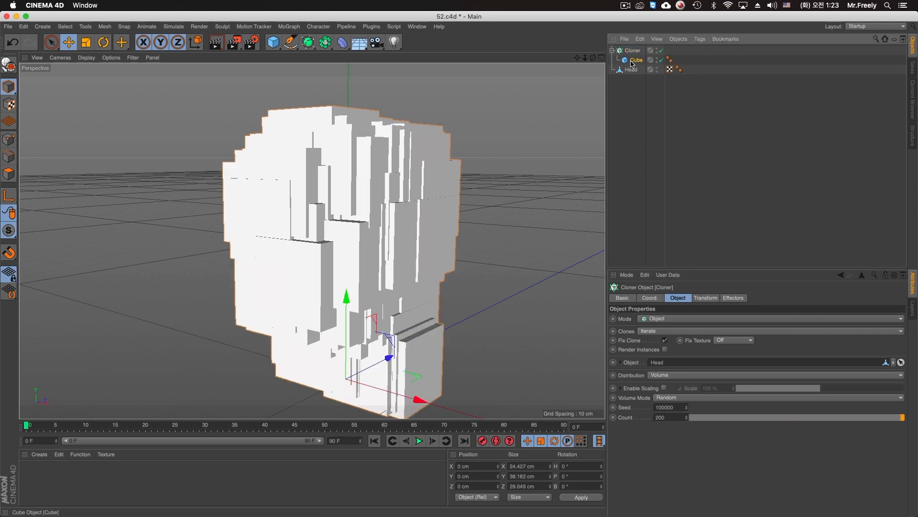
{"action": "left_click_drag", "start_coordinate": [662, 320], "coordinate": [578, 322]}
{"action": "type", "text": "2"}
{"action": "key", "text": "Tab"}
{"action": "type", "text": "2"}
{"action": "key", "text": "Tab"}
{"action": "type", "text": "2"}
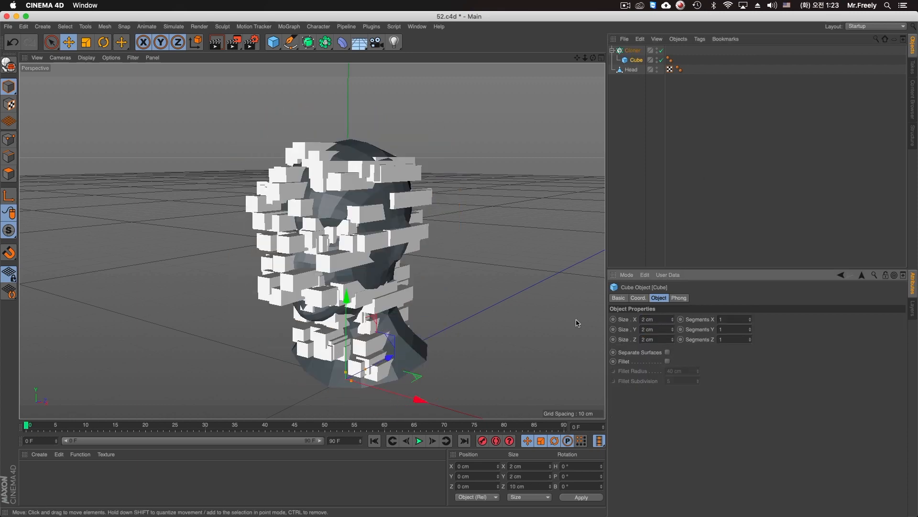
{"action": "key", "text": "Return"}
Step: Hide the Head object in both the editor and the renderer
{"action": "mouse_move", "coordinate": [406, 229]}
{"action": "left_mouse_down", "text": "alt"}
{"action": "mouse_move", "coordinate": [440, 254]}
{"action": "mouse_move", "coordinate": [406, 232]}
{"action": "mouse_move", "coordinate": [412, 224]}
{"action": "left_mouse_up", "text": "alt"}
{"action": "left_click", "coordinate": [657, 68]}
{"action": "left_click", "coordinate": [656, 68]}
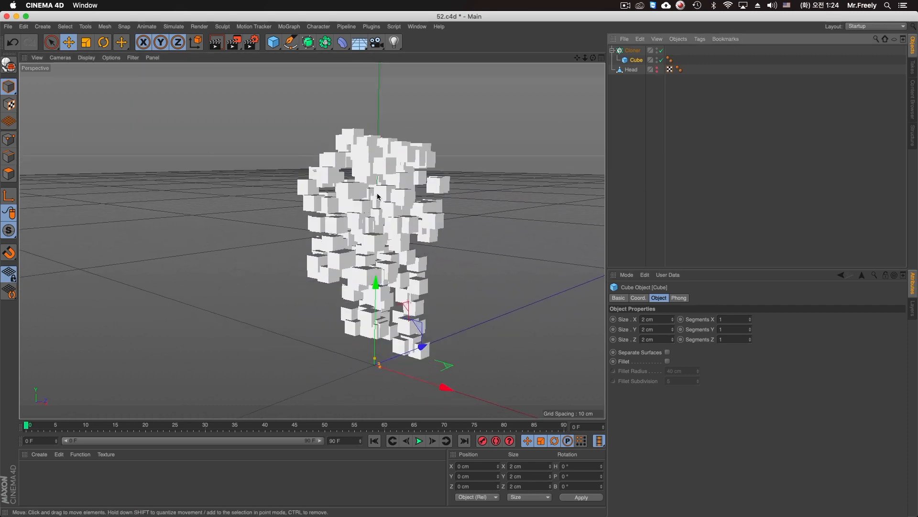
Step: Set the cloned cube's X, Y and Z sizes to 1 cm
{"action": "left_click_drag", "start_coordinate": [368, 196], "coordinate": [360, 201], "text": "alt"}
{"action": "left_click_drag", "start_coordinate": [658, 323], "coordinate": [546, 323]}
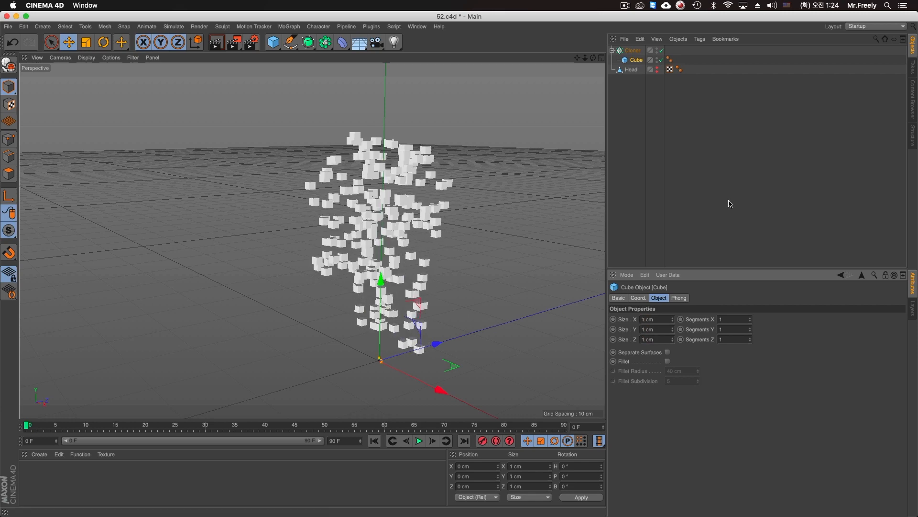
Step: Raise the Cloner's clone count to 500
{"action": "left_click", "coordinate": [633, 50]}
{"action": "left_click", "coordinate": [674, 415]}
{"action": "type", "text": "500"}
{"action": "key", "text": "Return"}
{"action": "left_click_drag", "start_coordinate": [505, 256], "coordinate": [541, 277], "text": "alt"}
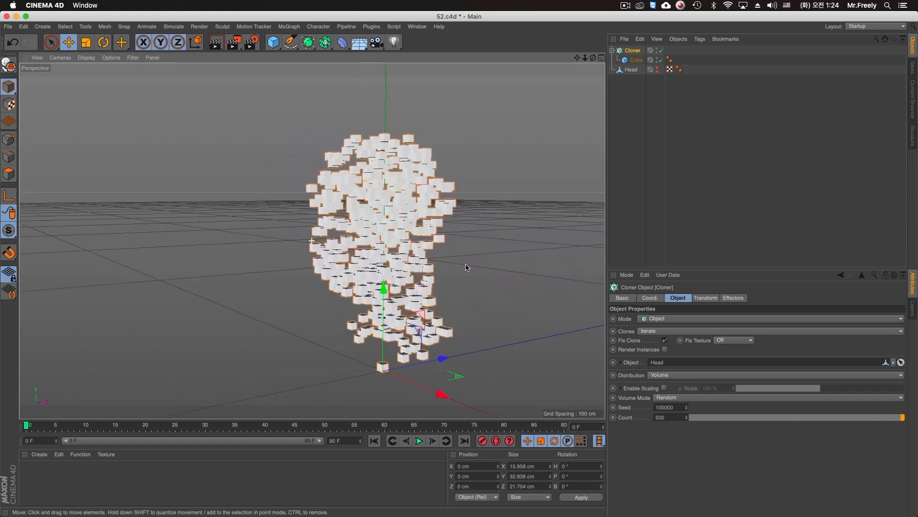
Step: Set the Cloner's clone count to 1000 and render the view as a preview
{"action": "left_click", "coordinate": [685, 418]}
{"action": "type", "text": "10"}
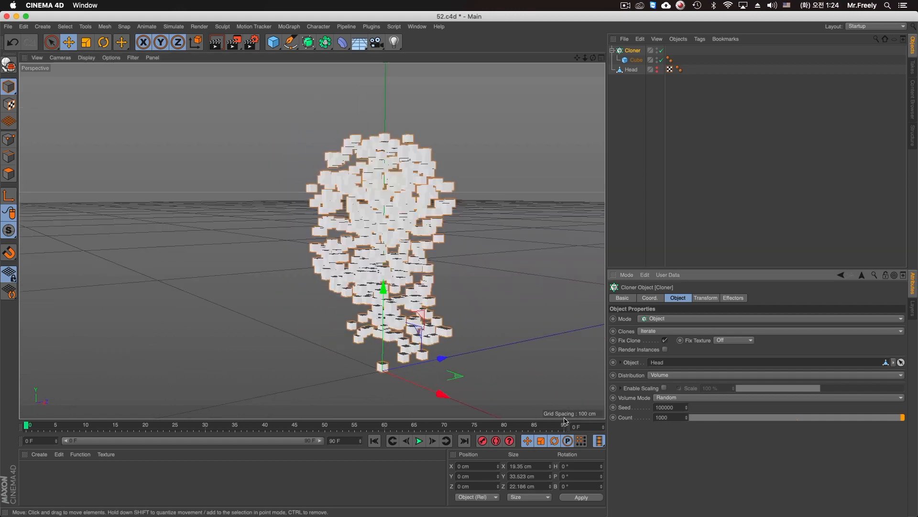
{"action": "mouse_move", "coordinate": [595, 245]}
{"action": "left_mouse_down", "text": "alt"}
{"action": "mouse_move", "coordinate": [500, 254]}
{"action": "mouse_move", "coordinate": [333, 193]}
{"action": "mouse_move", "coordinate": [406, 187]}
{"action": "mouse_move", "coordinate": [406, 196]}
{"action": "left_mouse_up", "text": "alt"}
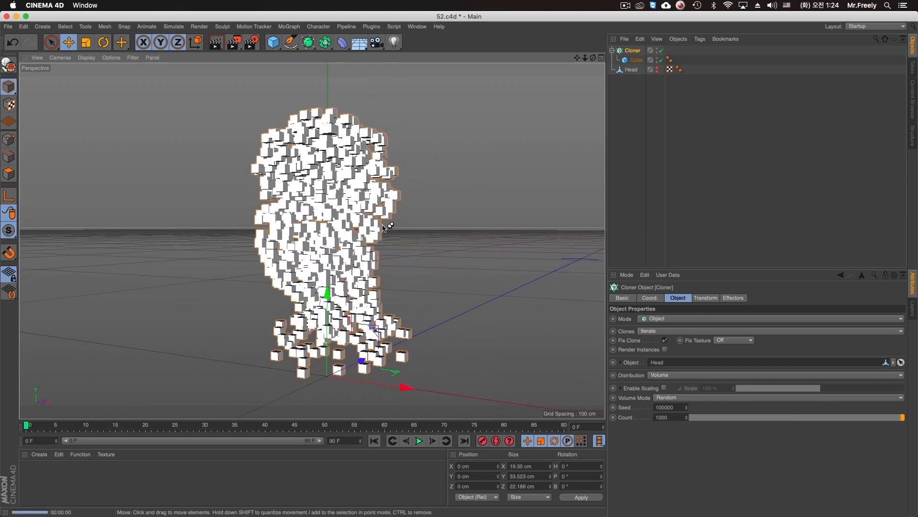
{"action": "key", "text": "ctrl+r"}
{"action": "left_click_drag", "start_coordinate": [363, 224], "coordinate": [353, 235], "text": "alt"}
Step: Make the Head object visible again alongside the clones
{"action": "left_click", "coordinate": [657, 68]}
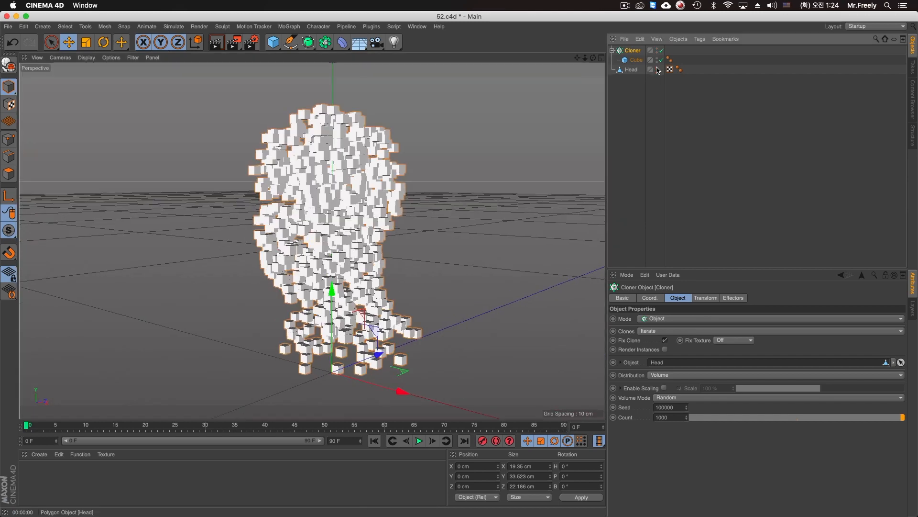
{"action": "left_click", "coordinate": [657, 67]}
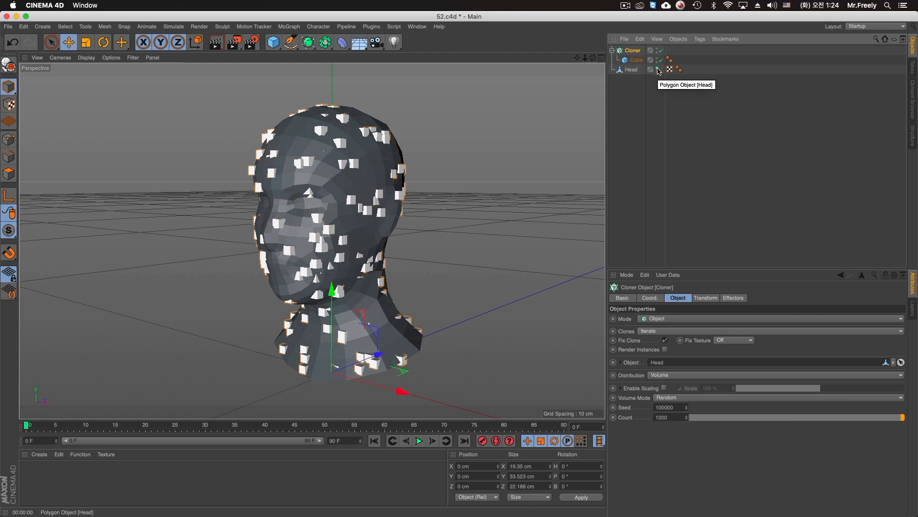
Step: Keep the Volume distribution, set the Cloner's volume mode to Surface and hide the Head object
{"action": "left_click", "coordinate": [669, 377]}
{"action": "left_click", "coordinate": [662, 425]}
{"action": "left_click", "coordinate": [679, 399]}
{"action": "left_click", "coordinate": [665, 416]}
Step: Render the view and examine the surface-distributed cubes from several angles
{"action": "left_click_drag", "start_coordinate": [344, 239], "coordinate": [463, 254], "text": "alt"}
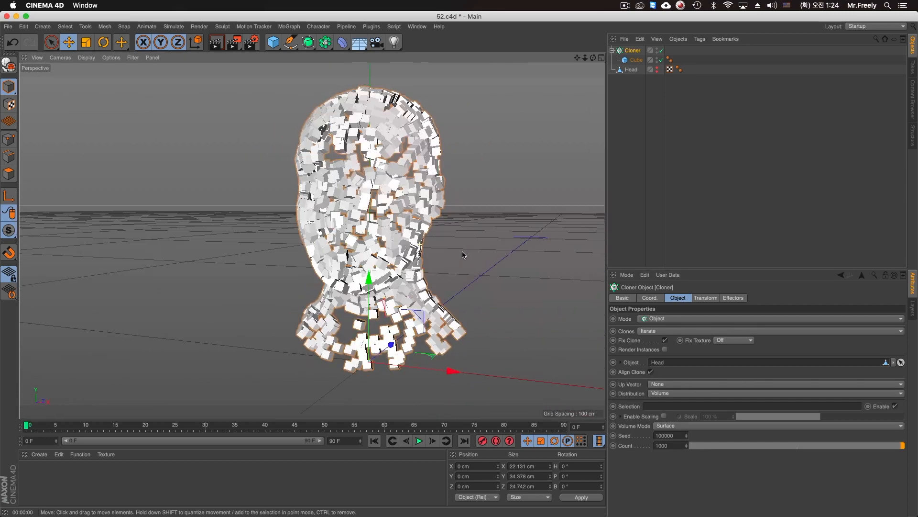
{"action": "key", "text": "super+r"}
{"action": "mouse_move", "coordinate": [379, 248]}
{"action": "left_mouse_down", "text": "alt"}
{"action": "mouse_move", "coordinate": [308, 244]}
{"action": "mouse_move", "coordinate": [382, 237]}
{"action": "mouse_move", "coordinate": [353, 241]}
{"action": "left_mouse_up", "text": "alt"}
{"action": "scroll", "coordinate": [404, 255], "scroll_direction": "up", "scroll_amount": 2}
{"action": "mouse_move", "coordinate": [404, 255]}
{"action": "left_mouse_down", "text": "alt"}
{"action": "mouse_move", "coordinate": [372, 263]}
{"action": "mouse_move", "coordinate": [341, 253]}
{"action": "left_mouse_up", "text": "alt"}
{"action": "left_click_drag", "start_coordinate": [221, 238], "coordinate": [233, 227], "text": "alt"}
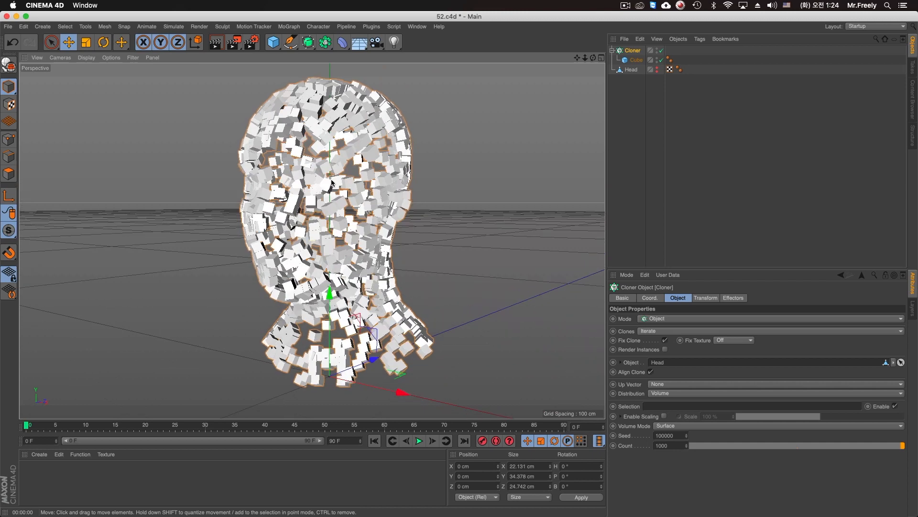
Step: Add a Plain effector to the Cloner
{"action": "left_click", "coordinate": [289, 26]}
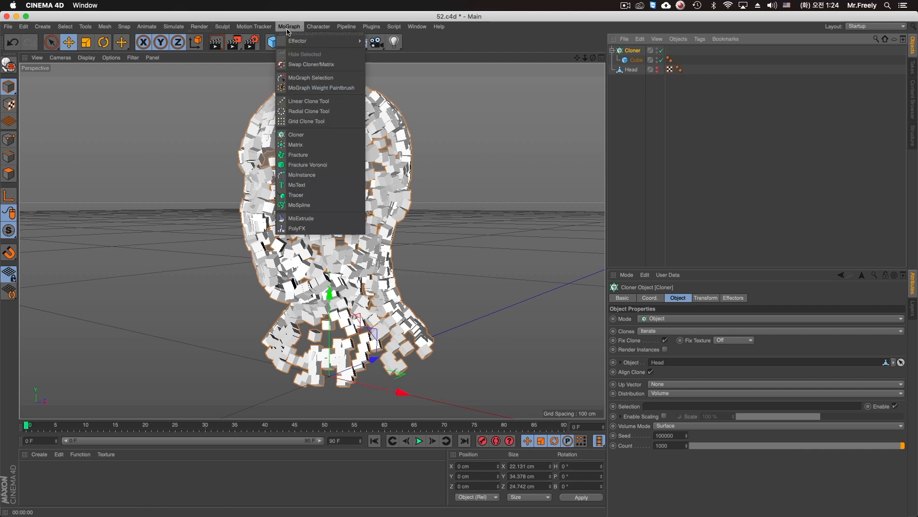
{"action": "mouse_move", "coordinate": [300, 42]}
{"action": "left_click", "coordinate": [381, 54]}
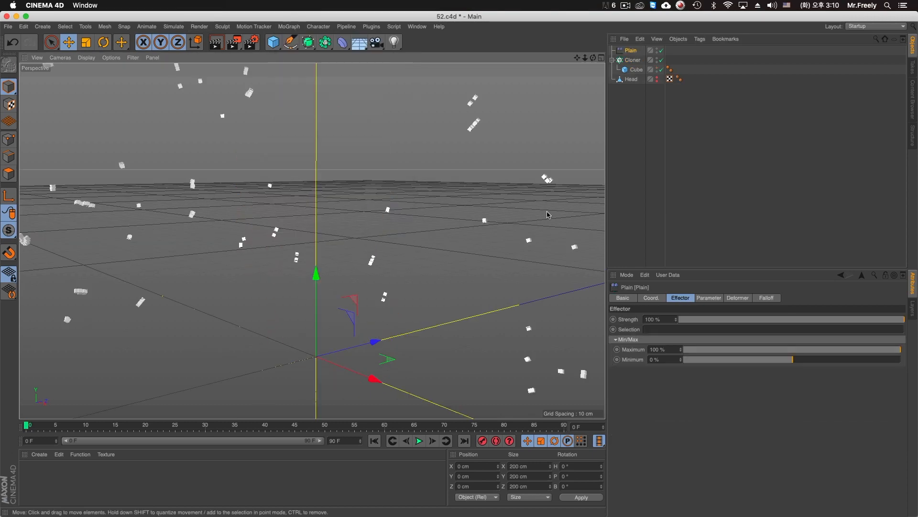
Step: Set the Plain effector's Y position offset to 0 cm in its transform parameters
{"action": "right_click_drag", "start_coordinate": [376, 225], "coordinate": [351, 242], "text": "alt"}
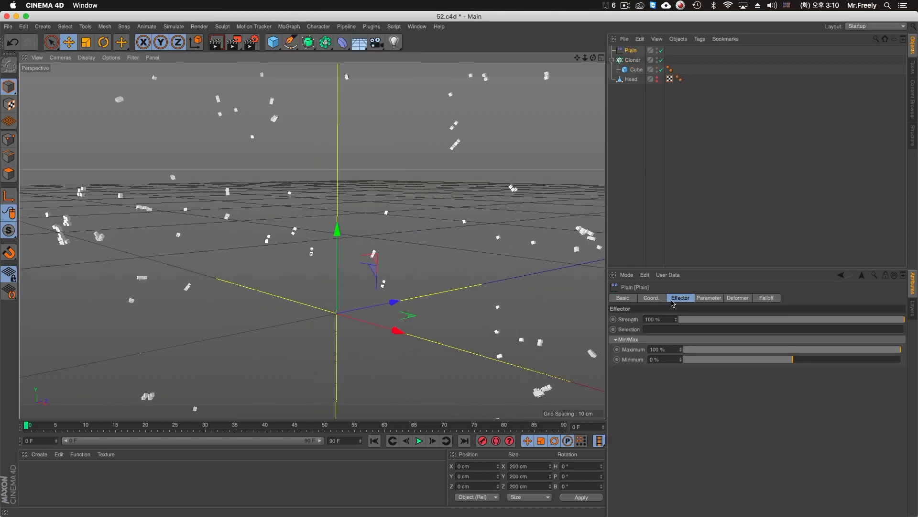
{"action": "left_click", "coordinate": [707, 298]}
{"action": "right_click_drag", "start_coordinate": [446, 243], "coordinate": [468, 297], "text": "alt"}
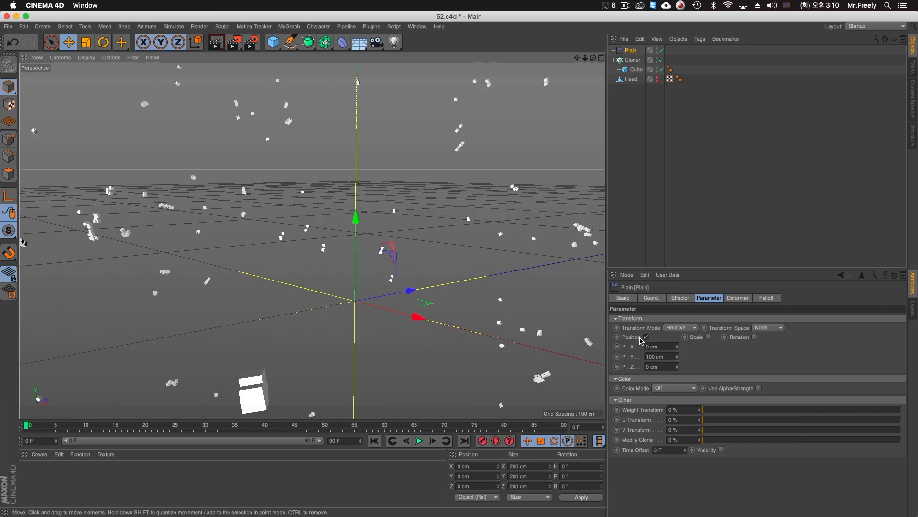
{"action": "right_click_drag", "start_coordinate": [443, 258], "coordinate": [411, 278], "text": "alt"}
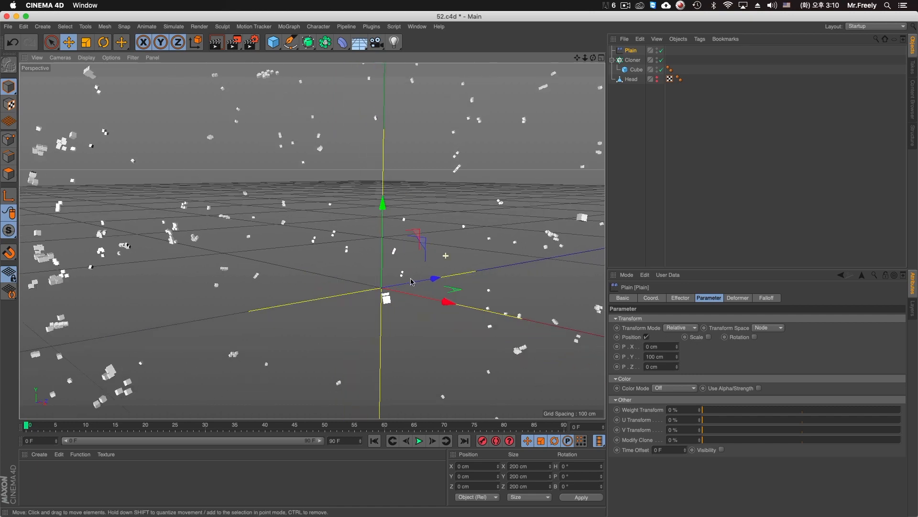
{"action": "right_click_drag", "start_coordinate": [431, 221], "coordinate": [397, 246], "text": "alt"}
{"action": "middle_click_drag", "start_coordinate": [400, 252], "coordinate": [369, 289], "text": "alt"}
{"action": "right_click_drag", "start_coordinate": [358, 200], "coordinate": [323, 227], "text": "alt"}
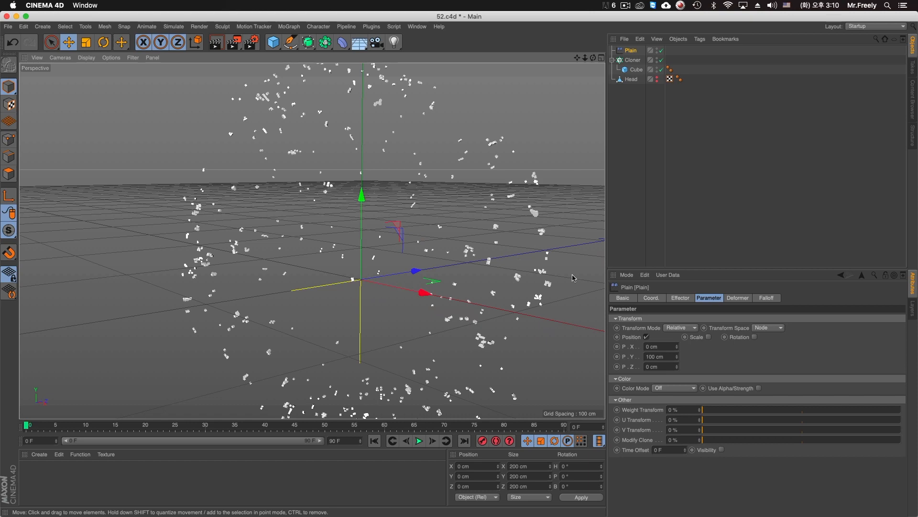
{"action": "double_click", "coordinate": [660, 357]}
{"action": "type", "text": "0"}
Step: Try shifting the clones with the Plain effector's X and Z position offsets, undoing each change
{"action": "left_click_drag", "start_coordinate": [678, 347], "coordinate": [677, 335]}
{"action": "key", "text": "super+z"}
{"action": "left_click_drag", "start_coordinate": [678, 367], "coordinate": [677, 336]}
{"action": "key", "text": "super+z"}
{"action": "key", "text": "super+z"}
Step: Try a Y position offset of 5 cm on the Plain effector and inspect the displaced clones
{"action": "left_click_drag", "start_coordinate": [312, 240], "coordinate": [366, 240], "text": "alt"}
{"action": "right_click_drag", "start_coordinate": [365, 240], "coordinate": [443, 259], "text": "alt"}
{"action": "left_click_drag", "start_coordinate": [443, 259], "coordinate": [449, 259], "text": "alt"}
{"action": "right_click_drag", "start_coordinate": [448, 259], "coordinate": [460, 261], "text": "alt"}
{"action": "left_click_drag", "start_coordinate": [678, 357], "coordinate": [677, 354]}
{"action": "left_click_drag", "start_coordinate": [419, 314], "coordinate": [449, 302], "text": "alt"}
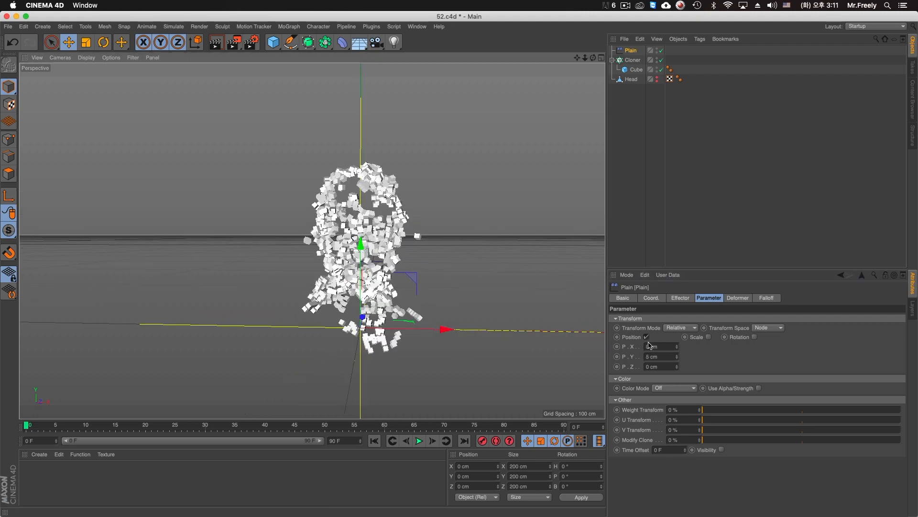
Step: Try further position offsets on the Plain effector and undo them until all offsets are 0 cm
{"action": "mouse_move", "coordinate": [679, 359]}
{"action": "left_mouse_down"}
{"action": "mouse_move", "coordinate": [679, 344]}
{"action": "mouse_move", "coordinate": [677, 364]}
{"action": "left_mouse_up"}
{"action": "key", "text": "super+z"}
{"action": "right_click", "coordinate": [676, 348]}
{"action": "left_click_drag", "start_coordinate": [526, 301], "coordinate": [455, 306], "text": "alt"}
{"action": "key", "text": "super+z"}
{"action": "left_click_drag", "start_coordinate": [277, 238], "coordinate": [505, 288], "text": "alt"}
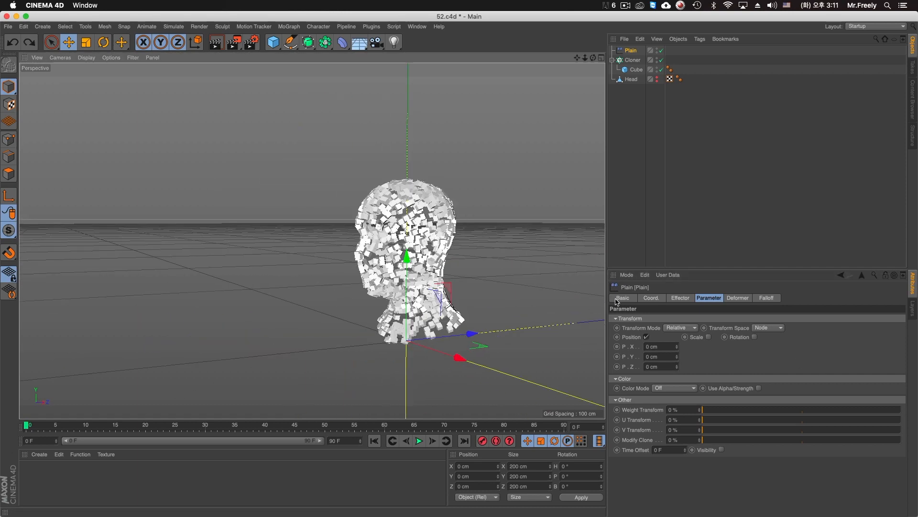
Step: Keep the Plain effector's transform mode at Relative and enable its Scale parameter
{"action": "left_click", "coordinate": [685, 328]}
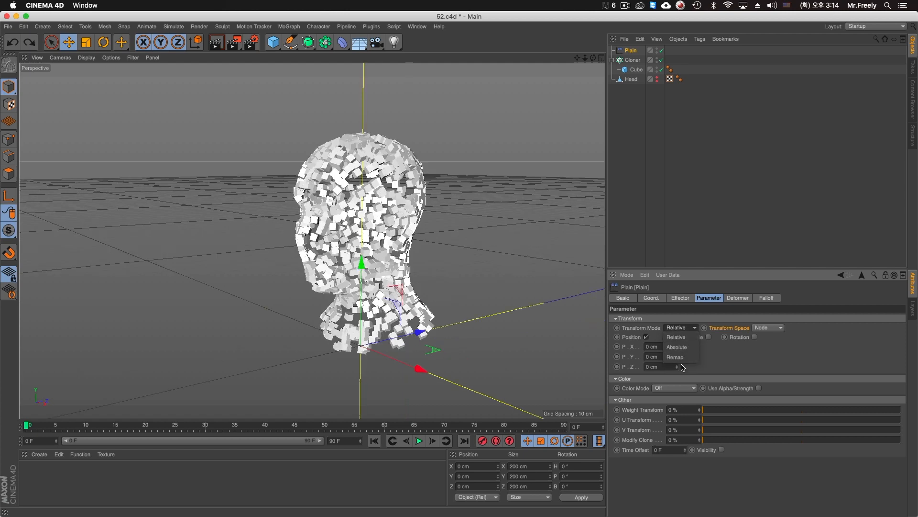
{"action": "left_click", "coordinate": [719, 345]}
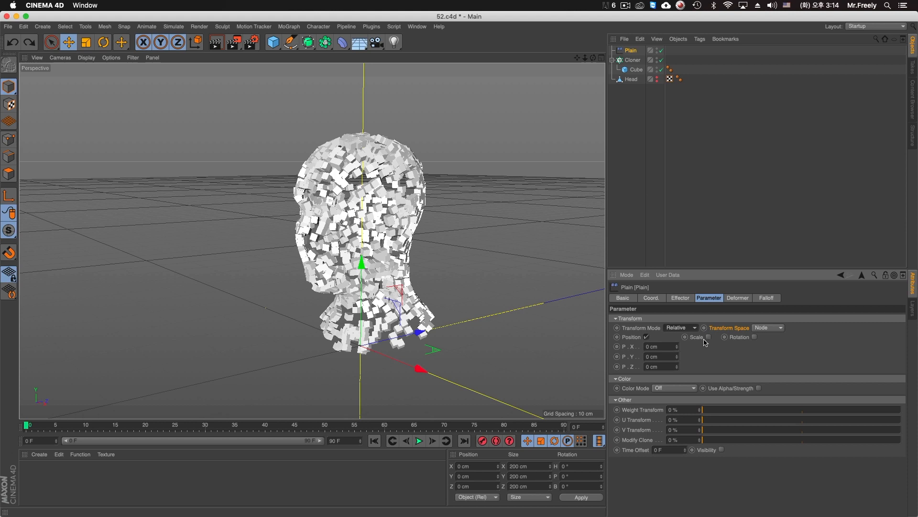
{"action": "left_click", "coordinate": [708, 337]}
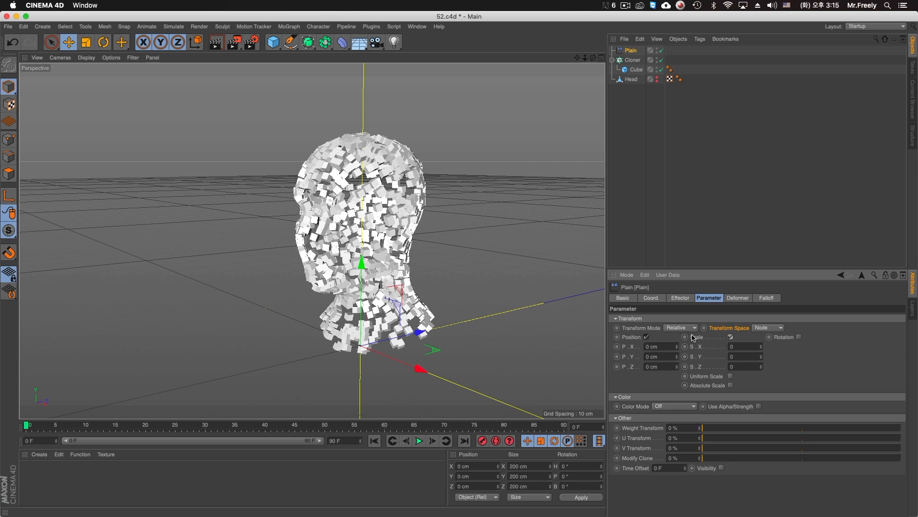
Step: Try a scale of -1 on the Plain effector's X, Y and Z axes, and reset all three to 0
{"action": "left_click", "coordinate": [741, 346]}
{"action": "type", "text": "-1"}
{"action": "key", "text": "Tab"}
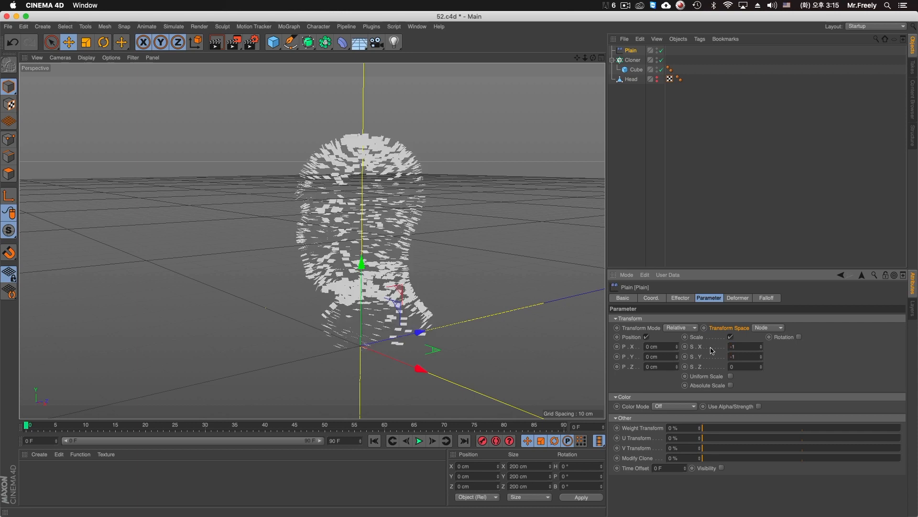
{"action": "key", "text": "Tab"}
{"action": "type", "text": "-1"}
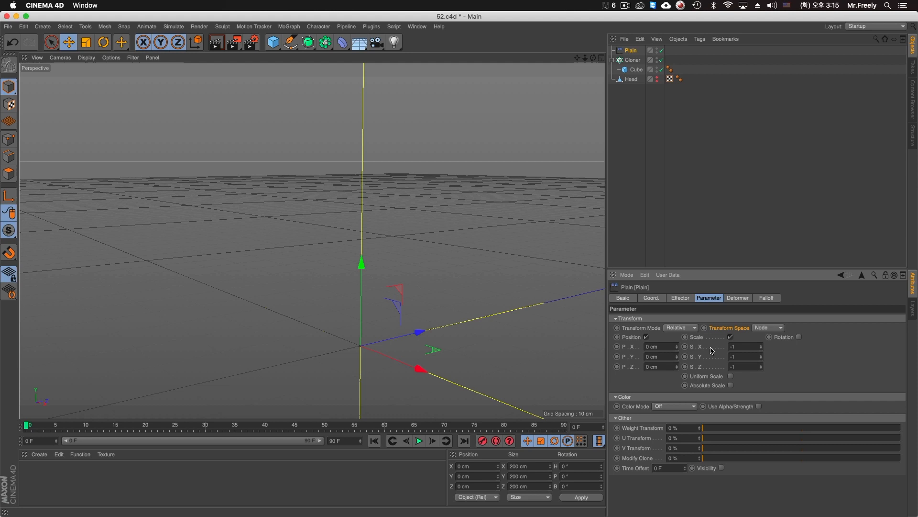
{"action": "left_click", "coordinate": [742, 347]}
{"action": "type", "text": "0"}
{"action": "key", "text": "Return"}
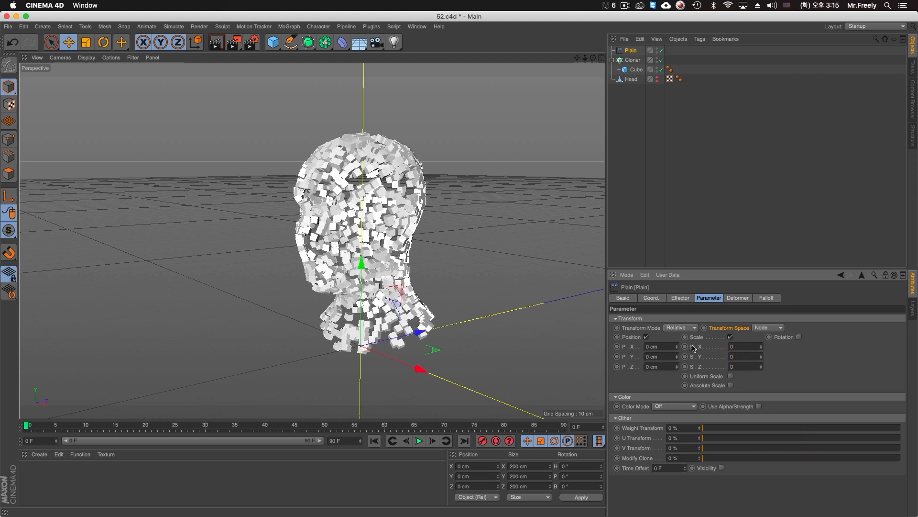
Step: Enable Uniform Scale on the Plain effector and set the scale to -1
{"action": "left_click", "coordinate": [731, 376]}
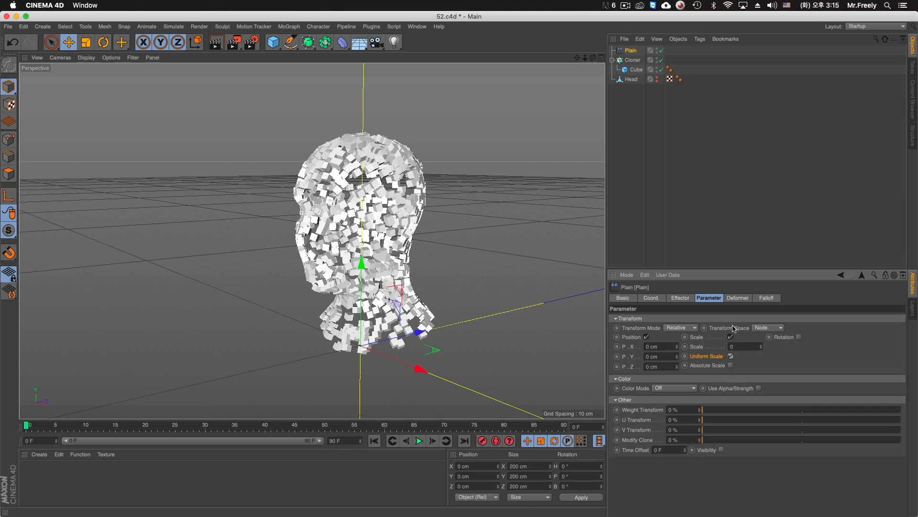
{"action": "left_click_drag", "start_coordinate": [750, 346], "coordinate": [652, 342]}
{"action": "type", "text": "-1"}
{"action": "key", "text": "Return"}
Step: Compare the Absolute, Remap and Relative transform modes on the scaled clones, and undo a further uniform scale change
{"action": "left_click", "coordinate": [679, 328]}
{"action": "left_click", "coordinate": [676, 337]}
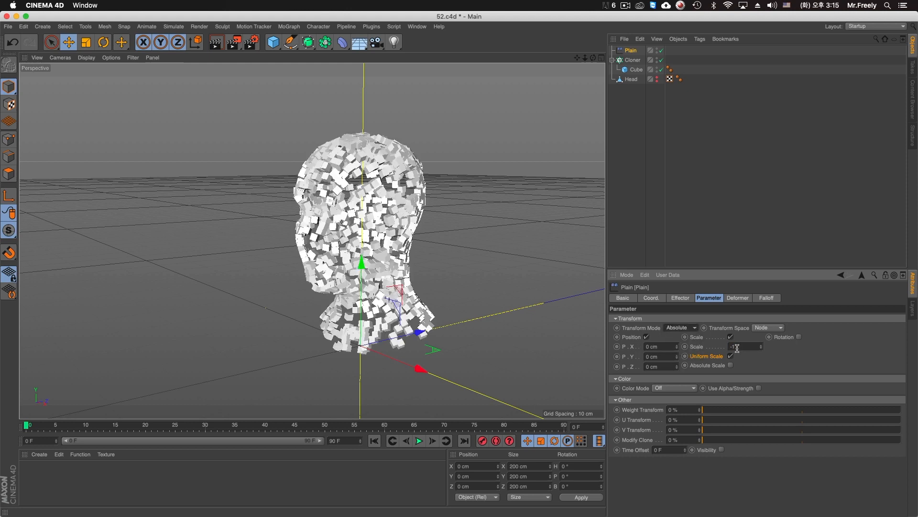
{"action": "key", "text": "Return"}
{"action": "left_click", "coordinate": [678, 329]}
{"action": "left_click", "coordinate": [677, 346]}
{"action": "left_click", "coordinate": [689, 330]}
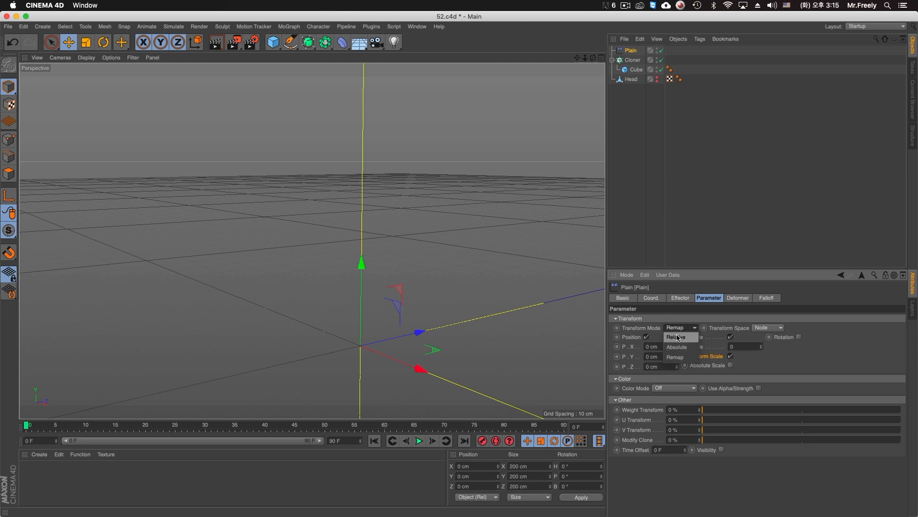
{"action": "left_click", "coordinate": [678, 337]}
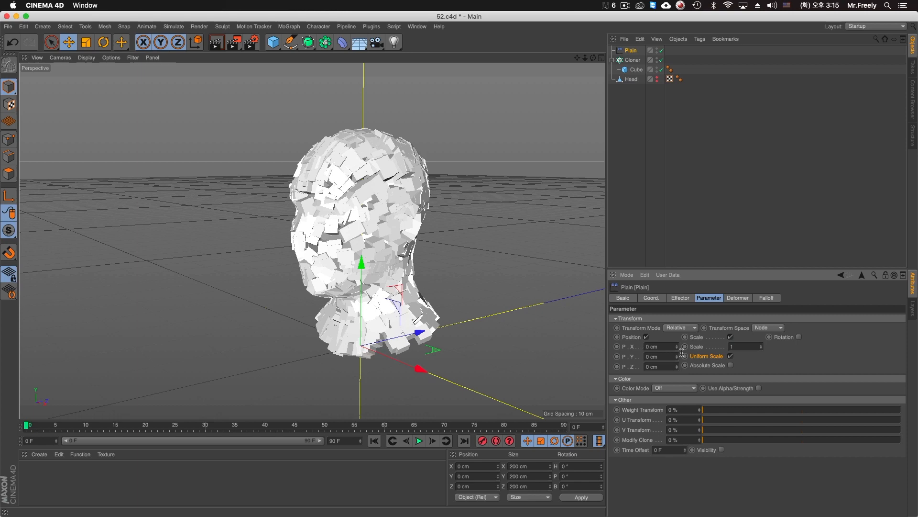
{"action": "left_click_drag", "start_coordinate": [761, 347], "coordinate": [761, 373]}
{"action": "key", "text": "super+z"}
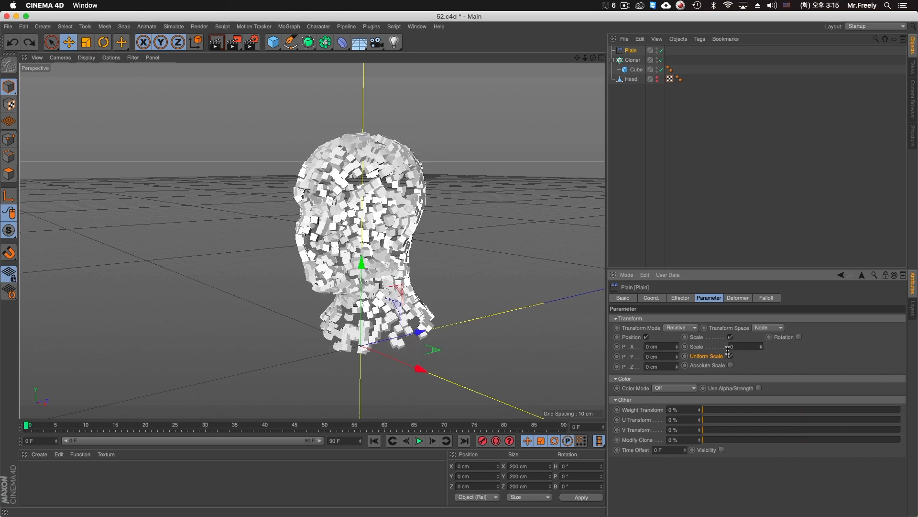
Step: Raise the Y position offset to 13 cm, try the Remap and Absolute transform modes, and set the uniform scale to 1
{"action": "mouse_move", "coordinate": [677, 357]}
{"action": "left_mouse_down"}
{"action": "mouse_move", "coordinate": [678, 306]}
{"action": "mouse_move", "coordinate": [678, 350]}
{"action": "left_mouse_up"}
{"action": "left_click", "coordinate": [681, 327]}
{"action": "left_click", "coordinate": [684, 356]}
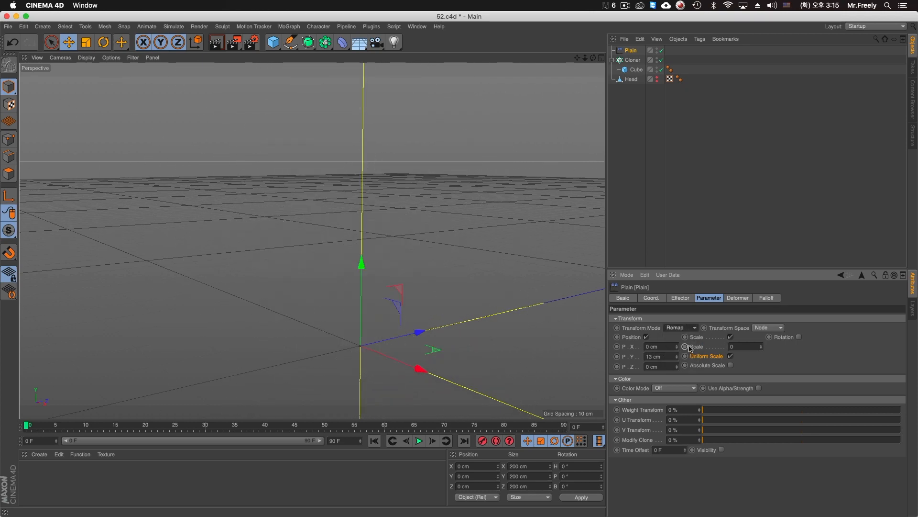
{"action": "left_click", "coordinate": [694, 327]}
{"action": "left_click", "coordinate": [684, 349]}
{"action": "left_click_drag", "start_coordinate": [741, 348], "coordinate": [666, 345]}
{"action": "type", "text": "1"}
{"action": "key", "text": "Return"}
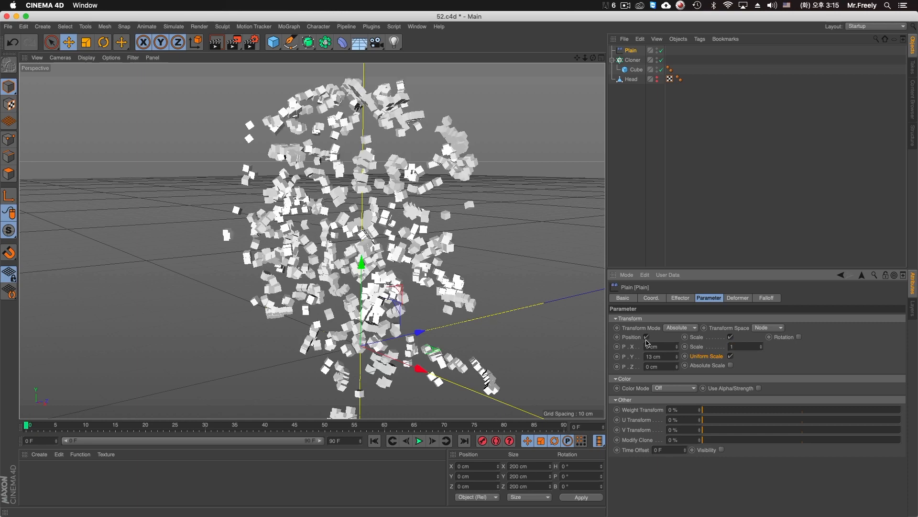
Step: Compare the Relative and Remap transform modes on the offset clones, leaving the mode at Relative
{"action": "left_click", "coordinate": [680, 329]}
{"action": "left_click", "coordinate": [680, 336]}
{"action": "left_click", "coordinate": [685, 326]}
{"action": "left_click", "coordinate": [683, 356]}
{"action": "left_click", "coordinate": [684, 328]}
{"action": "left_click", "coordinate": [685, 340]}
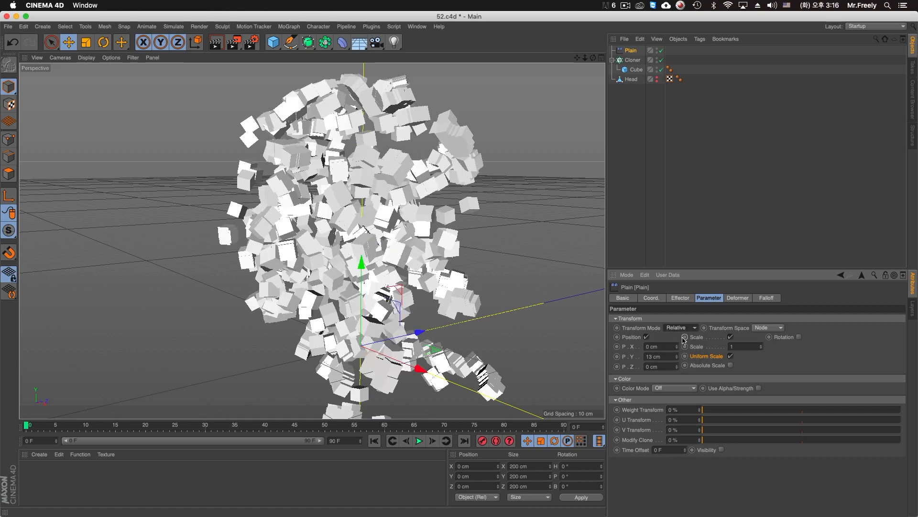
Step: Enable Rotation with heading 25°, pitch 112° and bank 61°, and switch the viewport to shading with lines
{"action": "left_click", "coordinate": [799, 337]}
{"action": "left_click_drag", "start_coordinate": [829, 347], "coordinate": [830, 303]}
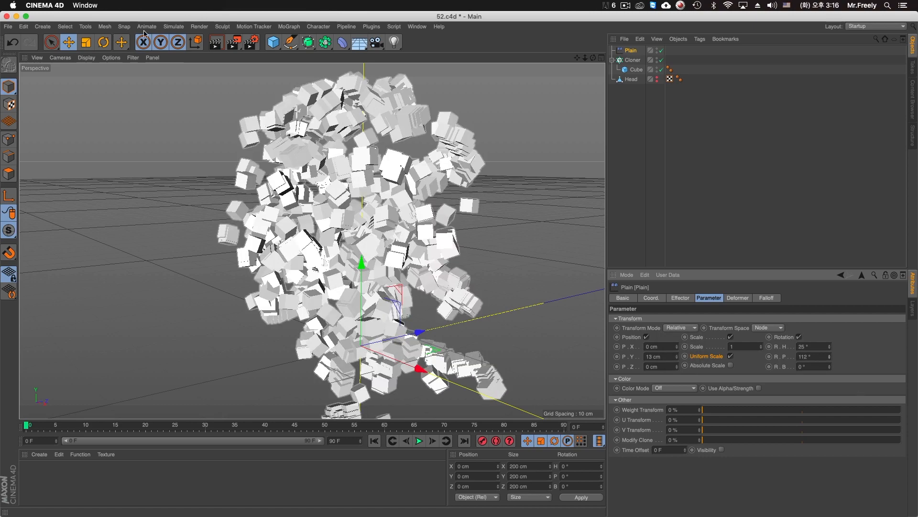
{"action": "left_click", "coordinate": [87, 58]}
{"action": "left_click", "coordinate": [100, 83]}
{"action": "left_click_drag", "start_coordinate": [306, 229], "coordinate": [431, 234], "text": "alt"}
{"action": "left_click_drag", "start_coordinate": [829, 367], "coordinate": [830, 337]}
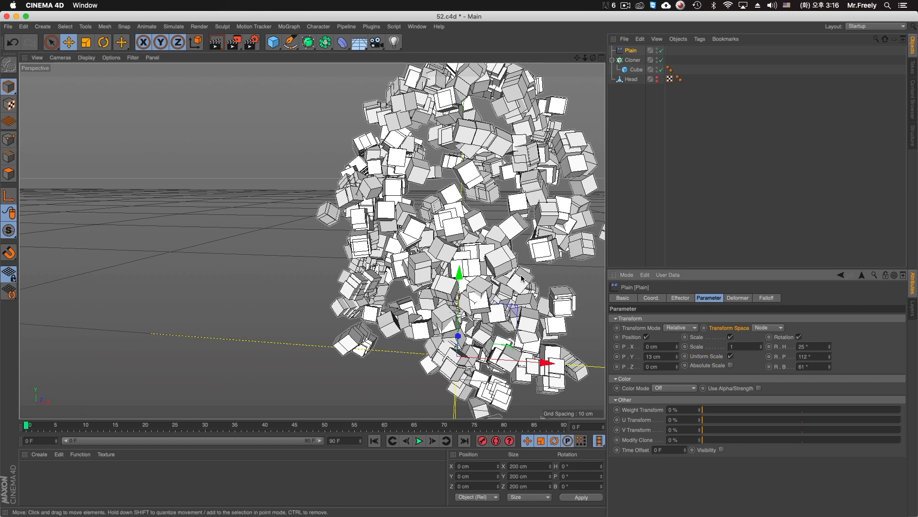
{"action": "scroll", "coordinate": [558, 294], "scroll_direction": "down", "scroll_amount": 3}
{"action": "middle_click_drag", "start_coordinate": [560, 298], "coordinate": [503, 297], "text": "alt"}
{"action": "scroll", "coordinate": [448, 290], "scroll_direction": "up", "scroll_amount": 3}
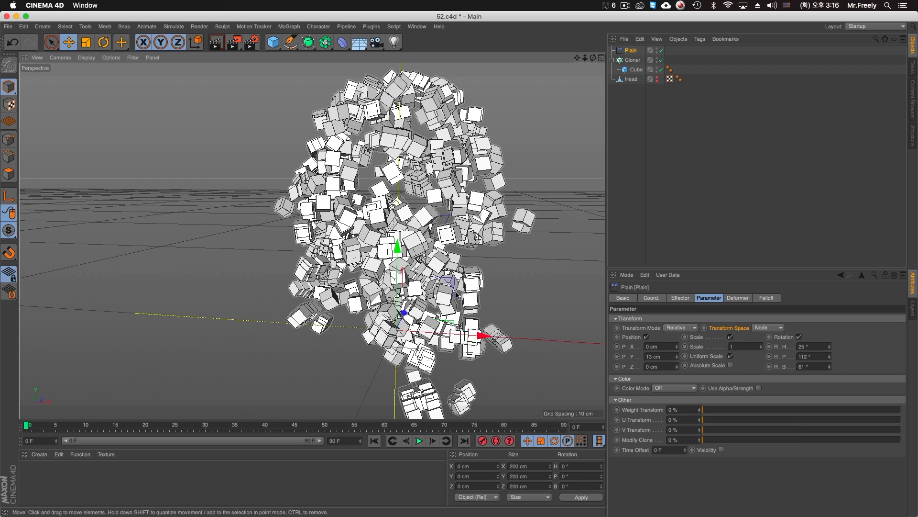
Step: Switch the Plain effector's transform space to Effector and on to Object to compare the clones
{"action": "left_click", "coordinate": [777, 328]}
{"action": "left_click", "coordinate": [768, 347]}
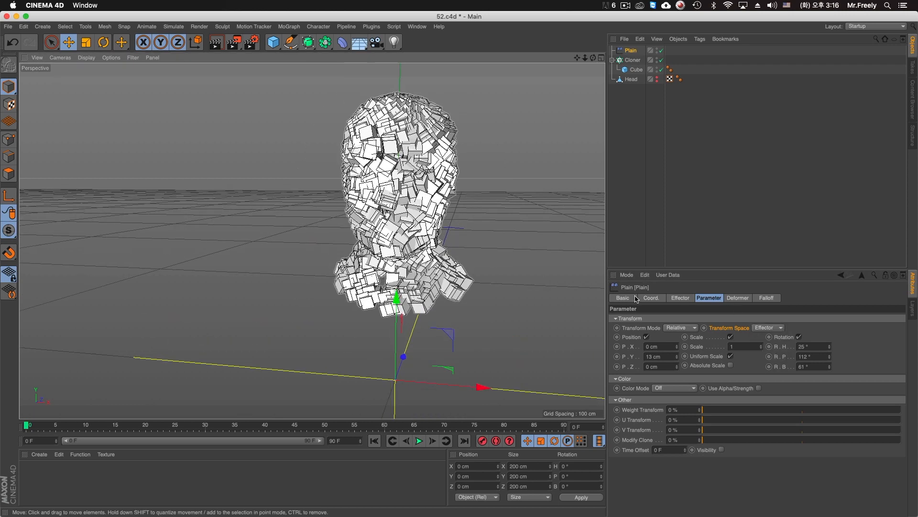
{"action": "left_click", "coordinate": [776, 327]}
{"action": "left_click", "coordinate": [769, 357]}
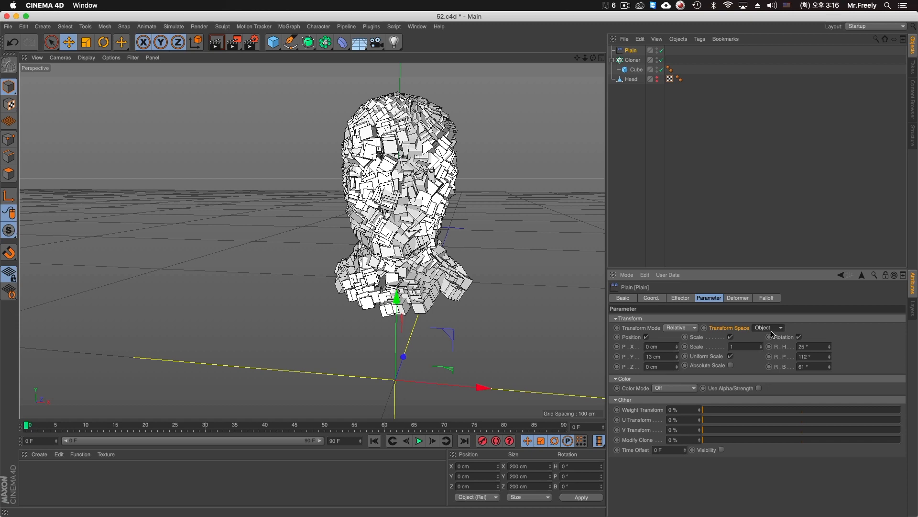
Step: Try a different uniform scale and a Y position offset of -2 cm in Object space, undoing each change
{"action": "left_click", "coordinate": [744, 348]}
{"action": "mouse_move", "coordinate": [761, 348]}
{"action": "left_mouse_down"}
{"action": "mouse_move", "coordinate": [760, 328]}
{"action": "mouse_move", "coordinate": [760, 363]}
{"action": "left_mouse_up"}
{"action": "key", "text": "super+z"}
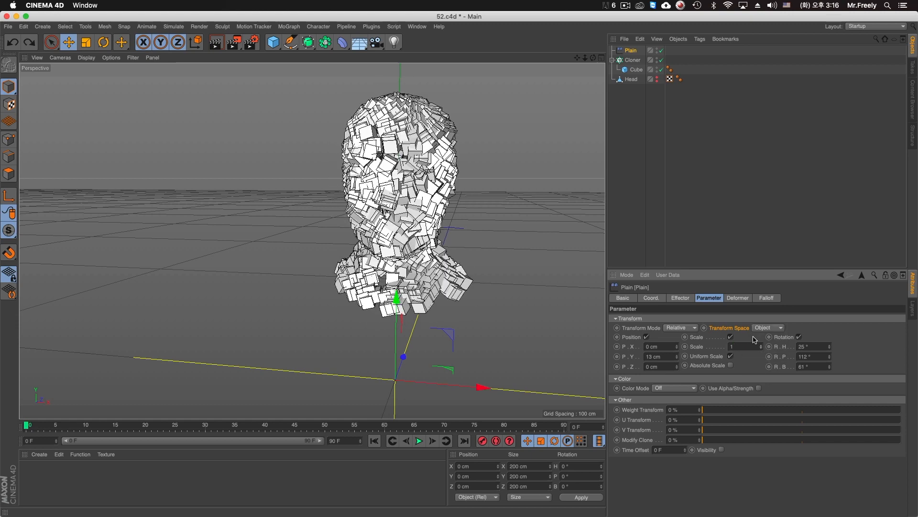
{"action": "mouse_move", "coordinate": [677, 357]}
{"action": "left_mouse_down"}
{"action": "mouse_move", "coordinate": [677, 335]}
{"action": "mouse_move", "coordinate": [676, 360]}
{"action": "left_mouse_up"}
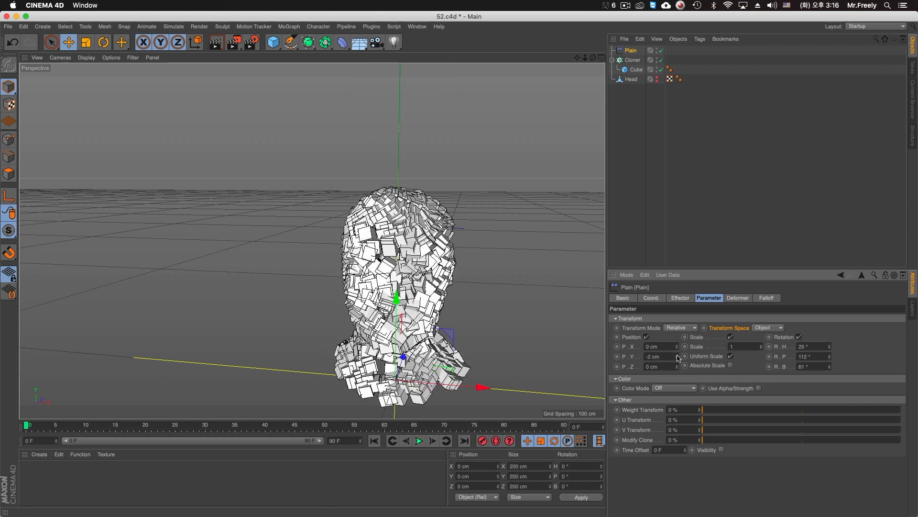
{"action": "key", "text": "super+z"}
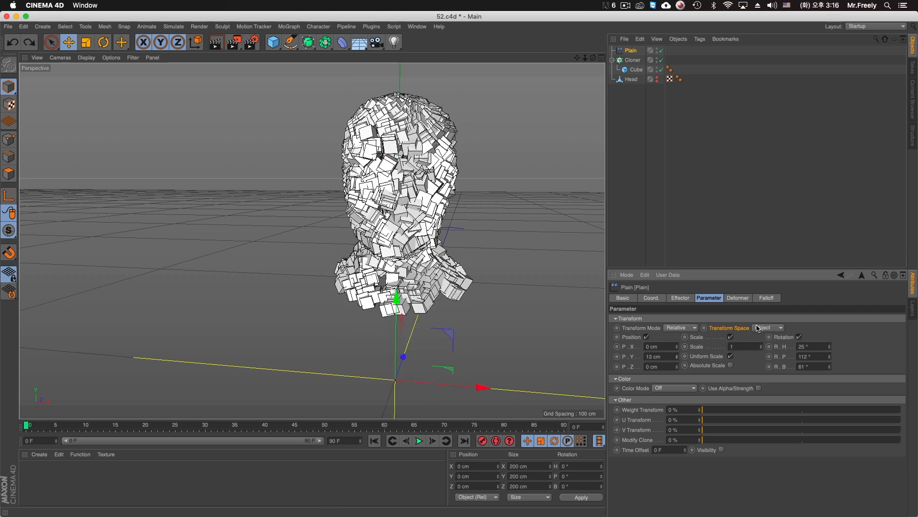
Step: Return the transform space to Node and raise the Y position offset to 34 cm
{"action": "mouse_move", "coordinate": [539, 232]}
{"action": "left_mouse_down", "text": "alt"}
{"action": "mouse_move", "coordinate": [445, 242]}
{"action": "mouse_move", "coordinate": [457, 243]}
{"action": "left_mouse_up", "text": "alt"}
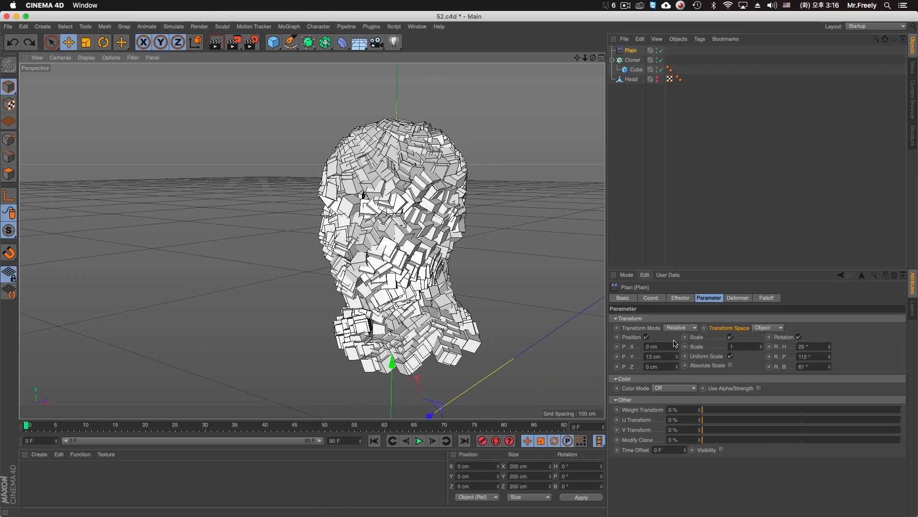
{"action": "left_click", "coordinate": [768, 327]}
{"action": "left_click", "coordinate": [765, 338]}
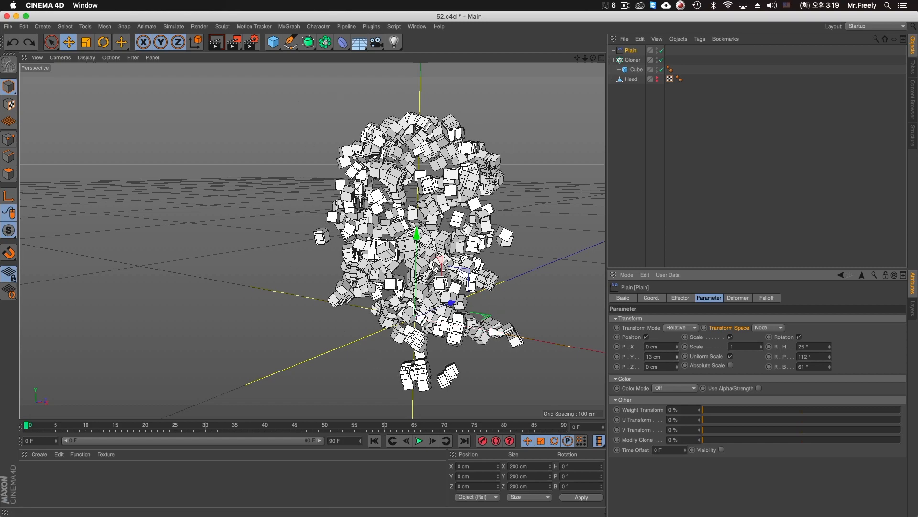
{"action": "left_click", "coordinate": [677, 355]}
{"action": "left_click_drag", "start_coordinate": [677, 354], "coordinate": [676, 345]}
Step: Change the transform space to Effector and lower the Y position offset to -7 cm
{"action": "left_click", "coordinate": [769, 327]}
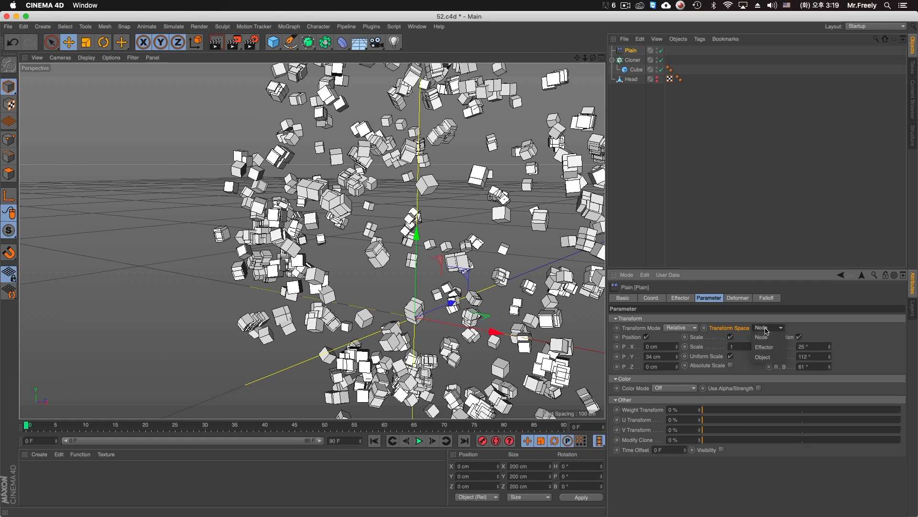
{"action": "left_click", "coordinate": [766, 338]}
{"action": "mouse_move", "coordinate": [677, 357]}
{"action": "left_mouse_down"}
{"action": "mouse_move", "coordinate": [677, 368]}
{"action": "mouse_move", "coordinate": [679, 362]}
{"action": "left_mouse_up"}
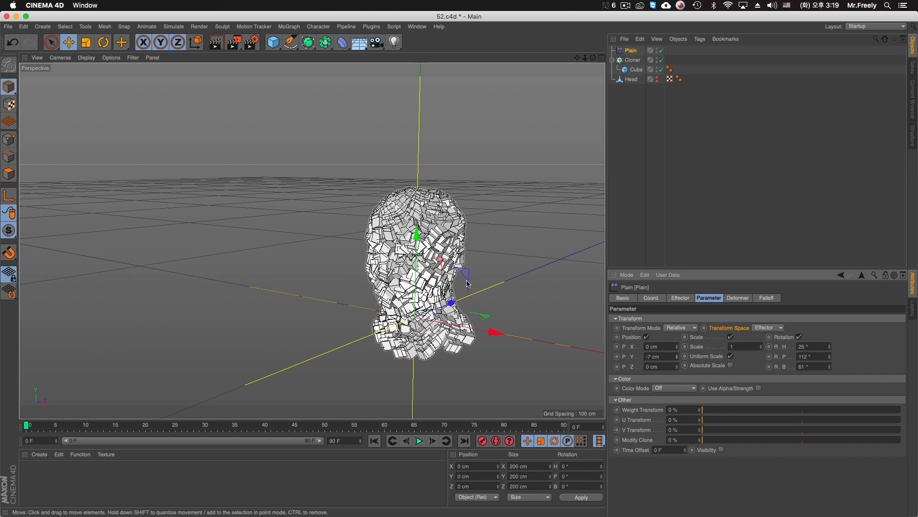
Step: Set the position offsets to X 3 cm, Y -6 cm and Z -2 cm, comparing the Object and Node transform spaces
{"action": "mouse_move", "coordinate": [677, 350]}
{"action": "left_mouse_down"}
{"action": "mouse_move", "coordinate": [677, 369]}
{"action": "mouse_move", "coordinate": [677, 356]}
{"action": "left_mouse_up"}
{"action": "left_click", "coordinate": [769, 330]}
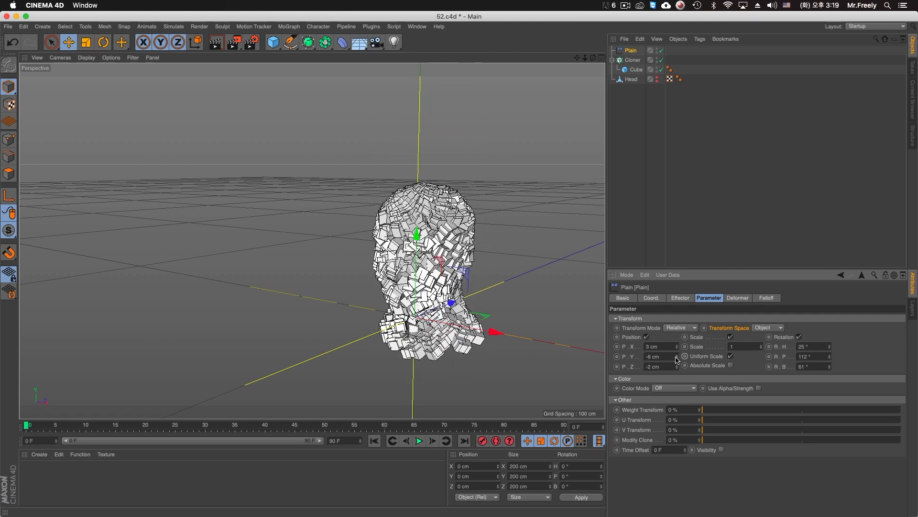
{"action": "left_click", "coordinate": [765, 328]}
{"action": "left_click", "coordinate": [765, 335]}
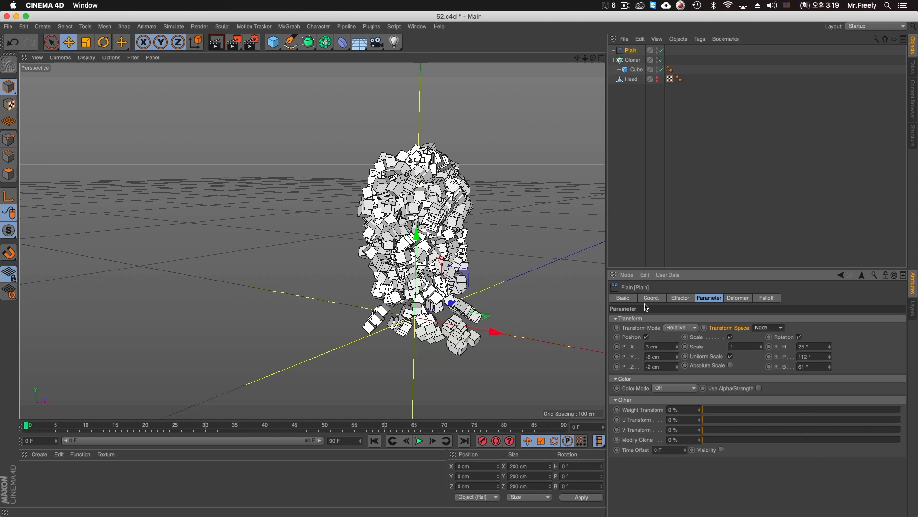
Step: Raise the Y position offset to 11 cm and on to 37 cm in Node space to spread the clones outward
{"action": "scroll", "coordinate": [478, 265], "scroll_direction": "down", "scroll_amount": 3}
{"action": "left_click_drag", "start_coordinate": [478, 265], "coordinate": [498, 270], "text": "alt"}
{"action": "left_click_drag", "start_coordinate": [677, 357], "coordinate": [697, 354]}
{"action": "left_click_drag", "start_coordinate": [545, 324], "coordinate": [572, 319], "text": "alt"}
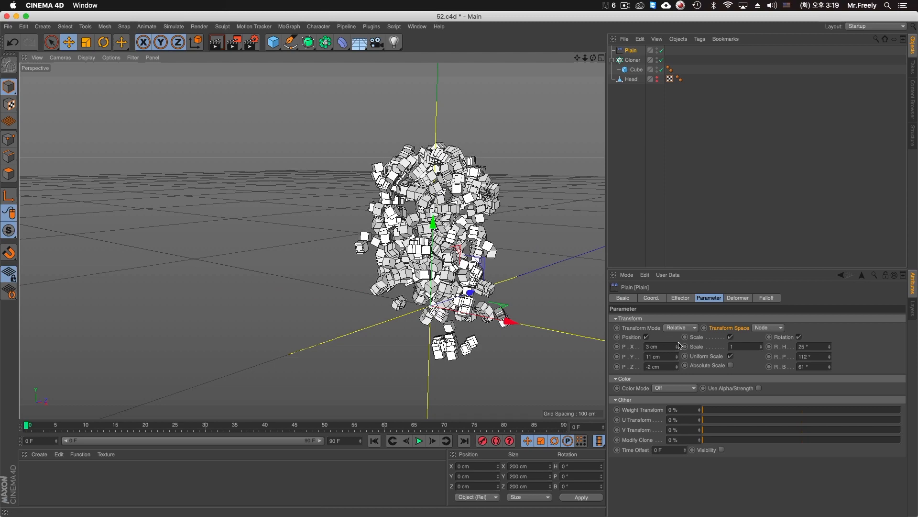
{"action": "left_click_drag", "start_coordinate": [677, 356], "coordinate": [703, 353]}
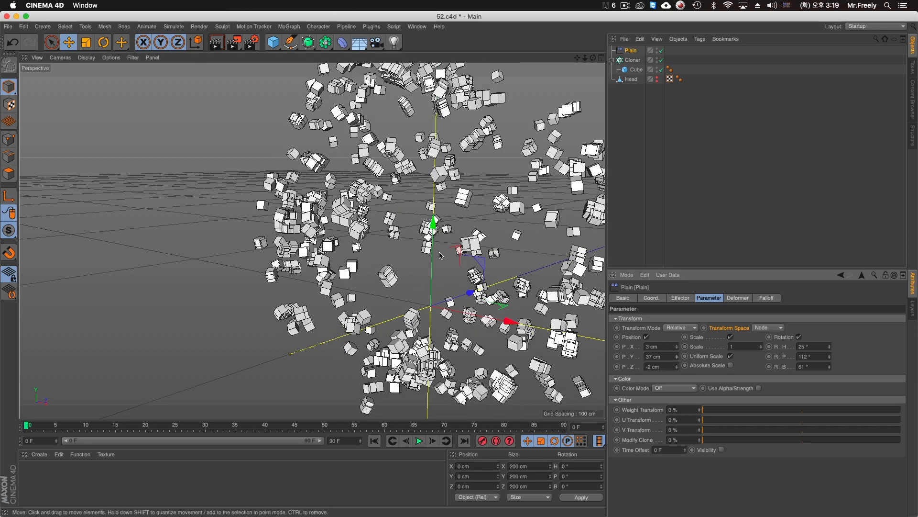
Step: Set the transform space to Effector and the Y position offset to -9 cm
{"action": "left_click", "coordinate": [769, 327]}
{"action": "left_click", "coordinate": [765, 347]}
{"action": "left_click_drag", "start_coordinate": [678, 357], "coordinate": [679, 361]}
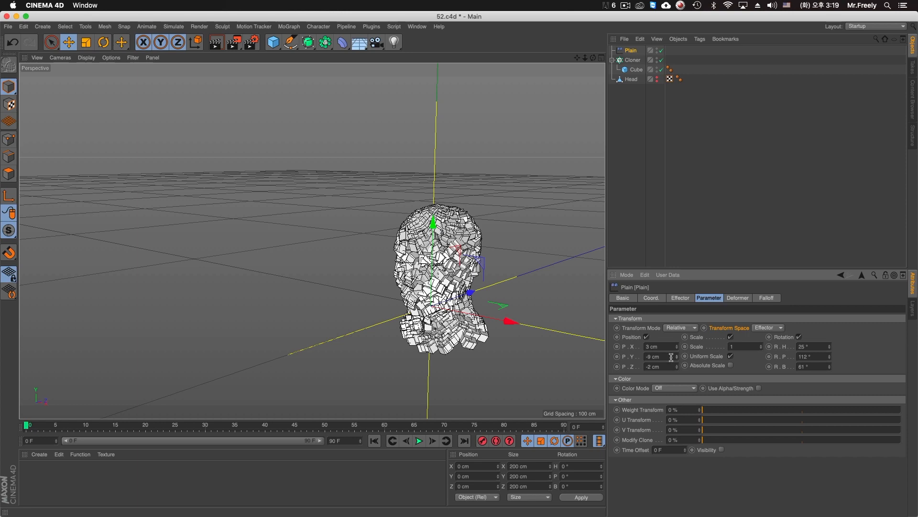
Step: Set the Plain effector's Color Mode to On
{"action": "scroll", "coordinate": [514, 313], "scroll_direction": "up", "scroll_amount": 2}
{"action": "left_click", "coordinate": [674, 388]}
{"action": "left_click", "coordinate": [670, 405]}
{"action": "scroll", "coordinate": [491, 327], "scroll_direction": "up", "scroll_amount": 2}
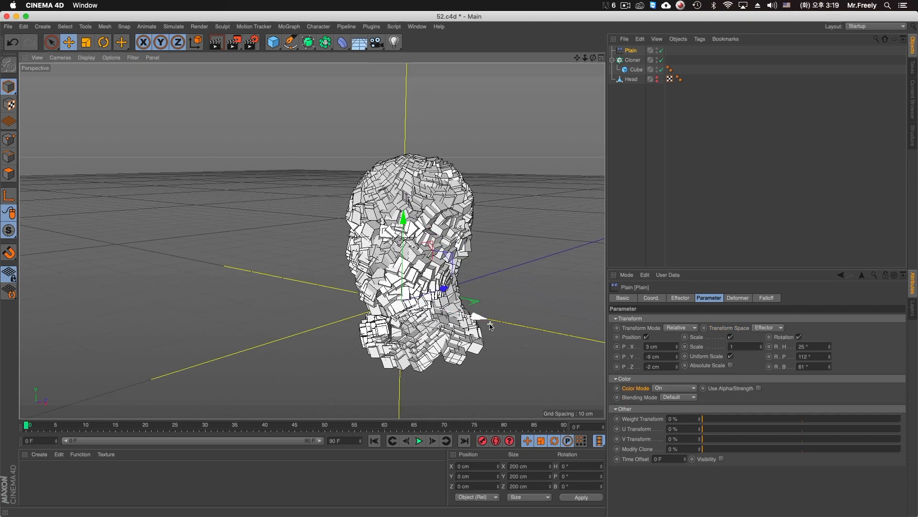
Step: Compare the Add and Subtract color blending modes on the clones, and restore the blending mode to Default
{"action": "left_click", "coordinate": [680, 397]}
{"action": "left_click", "coordinate": [670, 416]}
{"action": "left_click", "coordinate": [676, 398]}
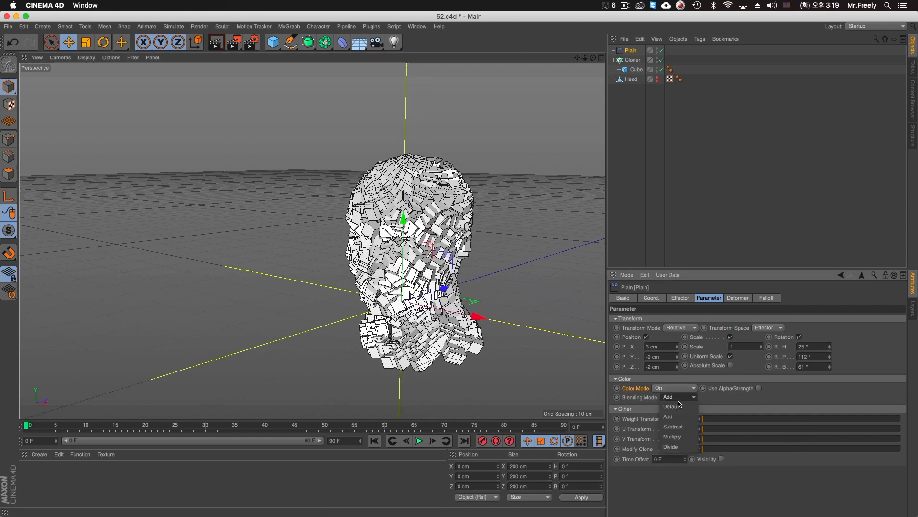
{"action": "left_click", "coordinate": [681, 426]}
{"action": "left_click", "coordinate": [679, 398]}
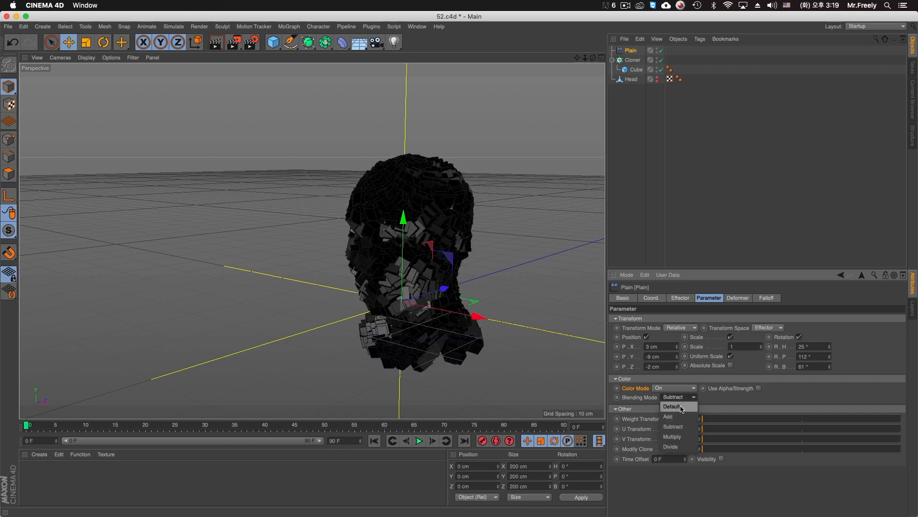
{"action": "left_click", "coordinate": [681, 426]}
{"action": "left_click", "coordinate": [679, 398]}
{"action": "left_click", "coordinate": [680, 406]}
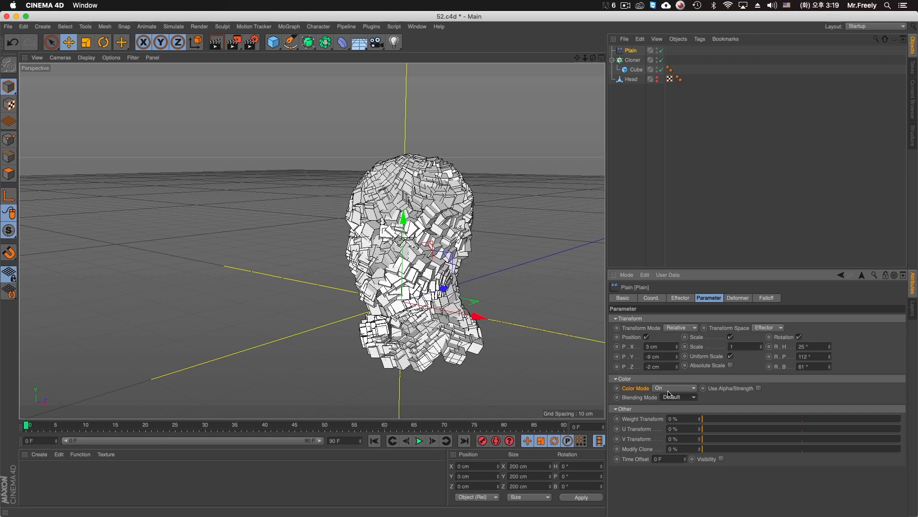
Step: Set Color Mode to User Defined with a red of H 0°, S 62%, V 100%, and preview a render of the view
{"action": "left_click", "coordinate": [674, 388]}
{"action": "left_click", "coordinate": [675, 417]}
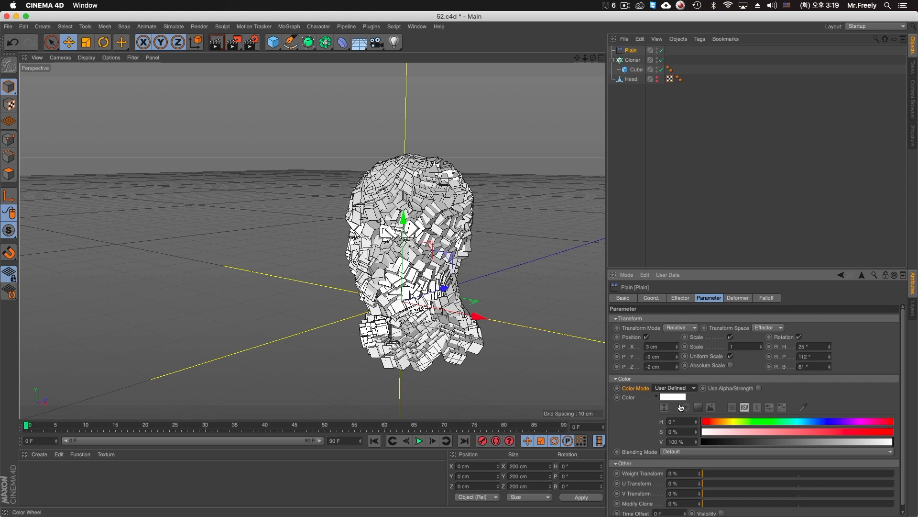
{"action": "left_click", "coordinate": [674, 396]}
{"action": "left_click_drag", "start_coordinate": [679, 407], "coordinate": [709, 407]}
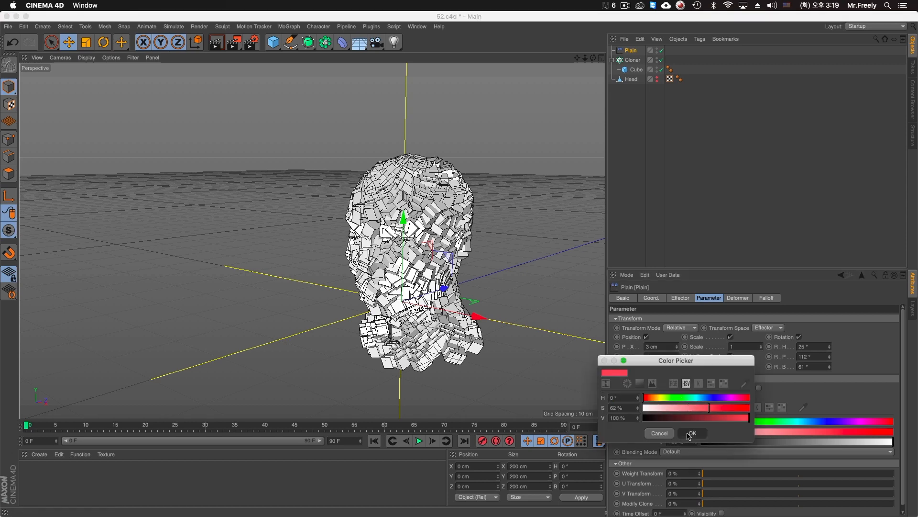
{"action": "left_click", "coordinate": [692, 433]}
{"action": "key", "text": "ctrl+r"}
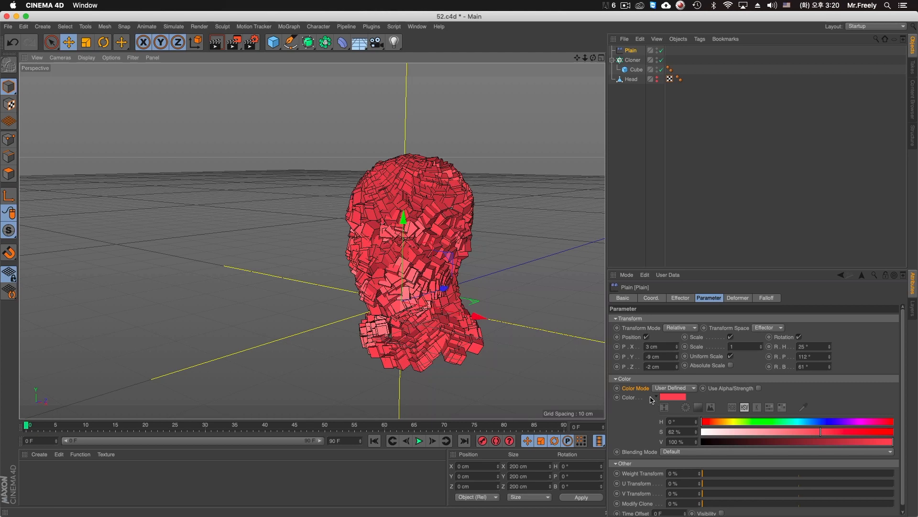
Step: Turn off the Plain effector's Color Mode and look over its Weight Transform and Time Offset settings
{"action": "left_click", "coordinate": [668, 388]}
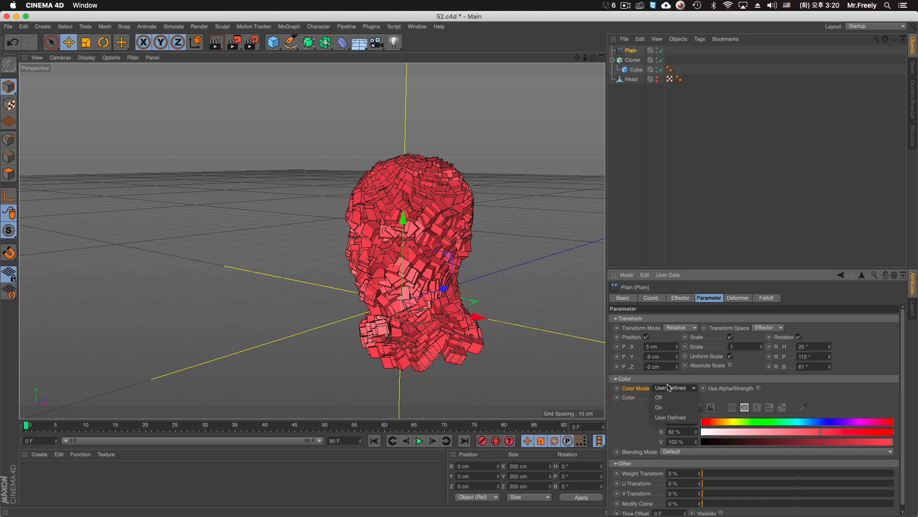
{"action": "left_click", "coordinate": [659, 397]}
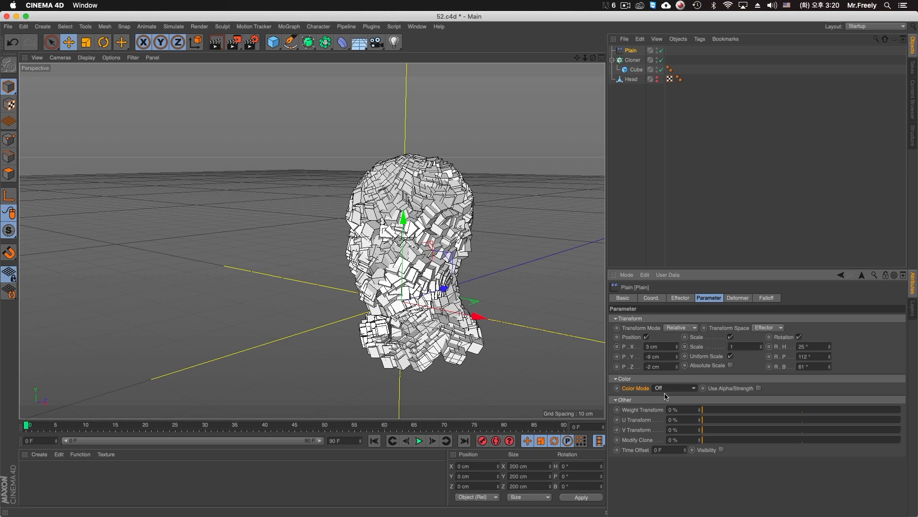
{"action": "left_click", "coordinate": [649, 413]}
{"action": "left_click_drag", "start_coordinate": [745, 409], "coordinate": [700, 441]}
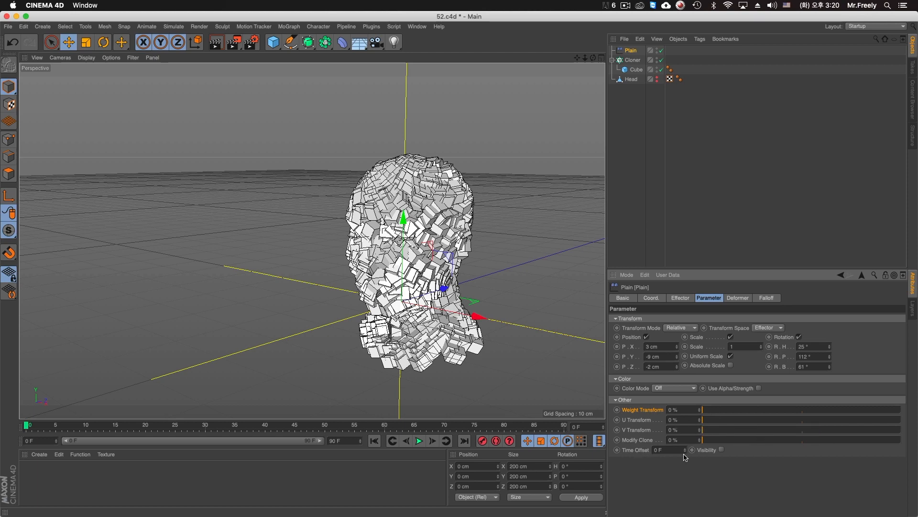
{"action": "left_click", "coordinate": [646, 451]}
Step: Review the Plain effector's Deformation options, the list of deformers and the Cloner's object properties
{"action": "left_click", "coordinate": [738, 298]}
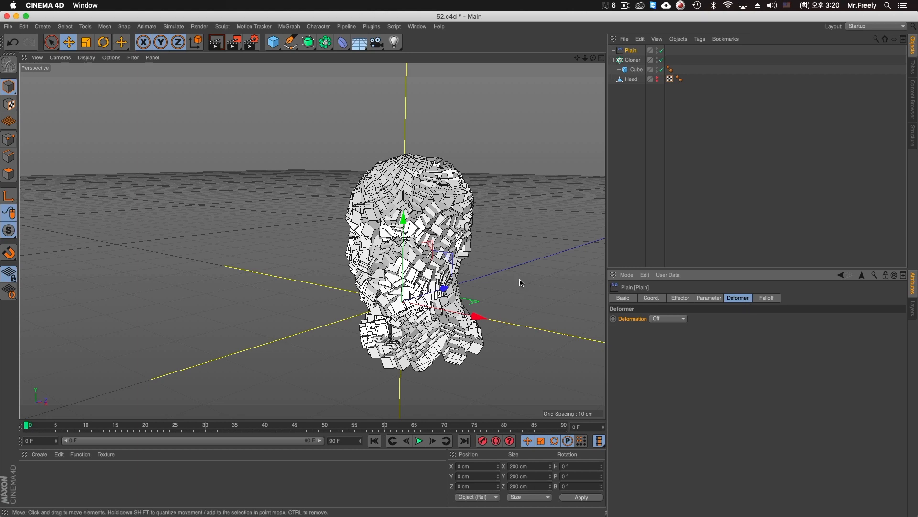
{"action": "left_click", "coordinate": [668, 318]}
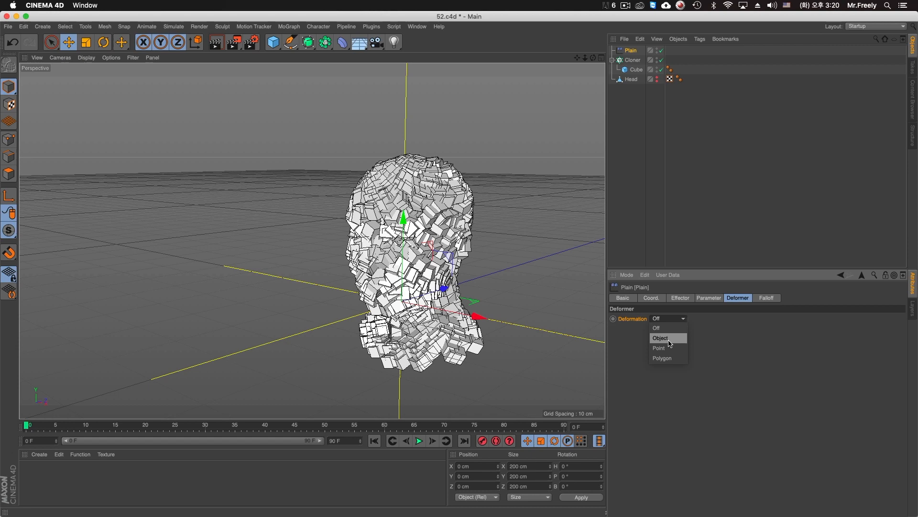
{"action": "left_click", "coordinate": [665, 393]}
{"action": "left_click", "coordinate": [344, 48]}
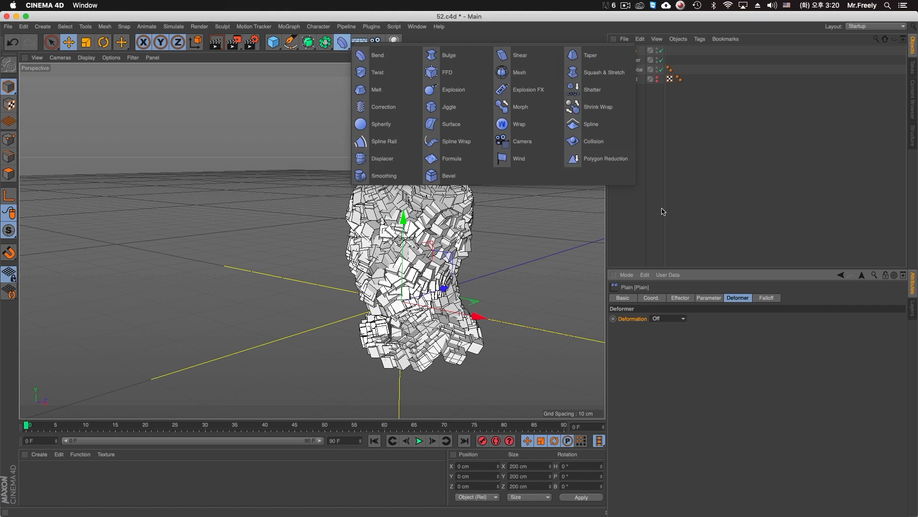
{"action": "middle_click_drag", "start_coordinate": [497, 205], "coordinate": [396, 166], "text": "alt"}
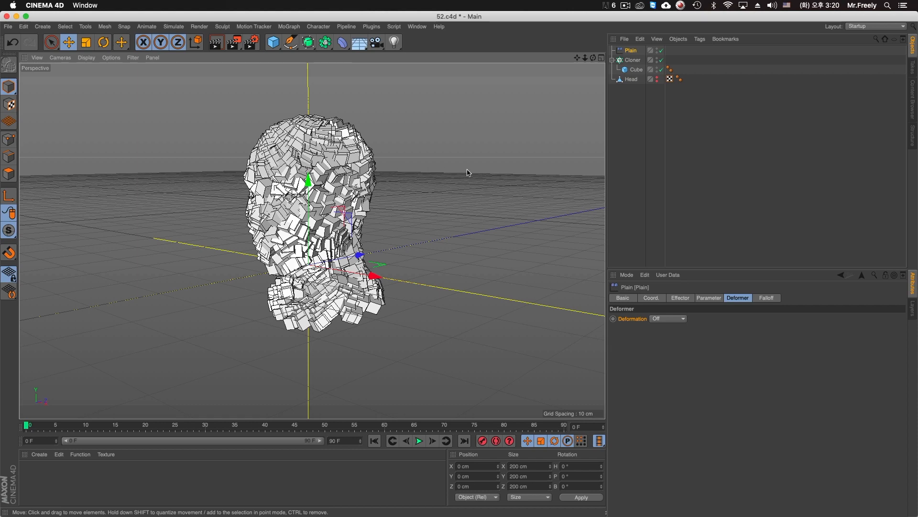
{"action": "left_click", "coordinate": [632, 60]}
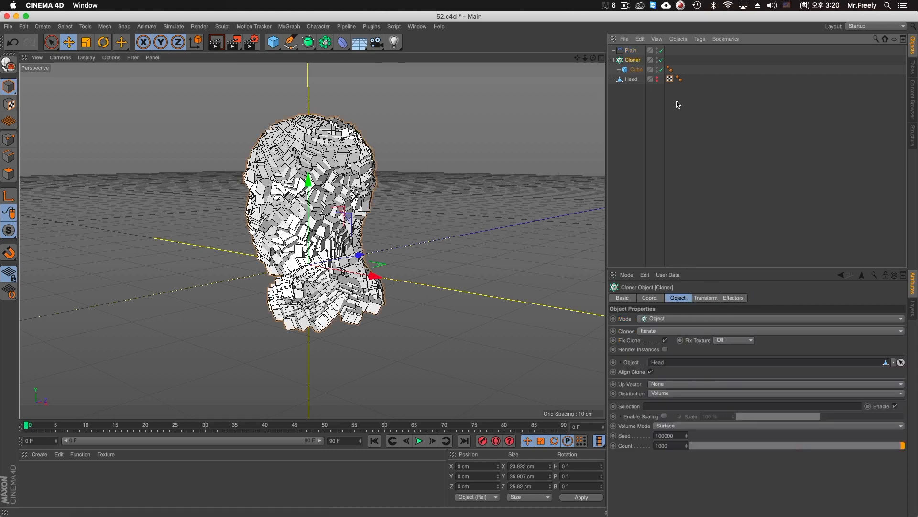
{"action": "left_click", "coordinate": [630, 50]}
Step: Look through the Plain effector's falloff, strength, parameter and deformation settings
{"action": "left_click", "coordinate": [766, 298]}
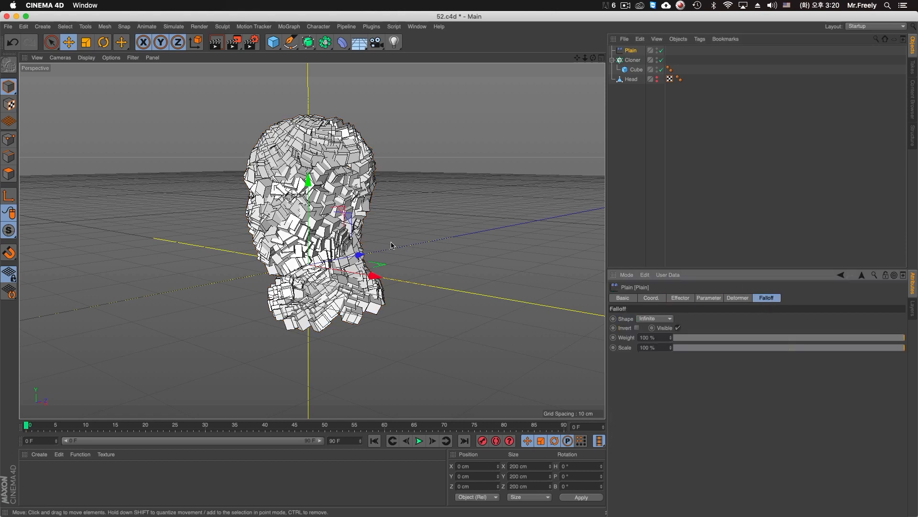
{"action": "middle_click_drag", "start_coordinate": [390, 248], "coordinate": [473, 256], "text": "alt"}
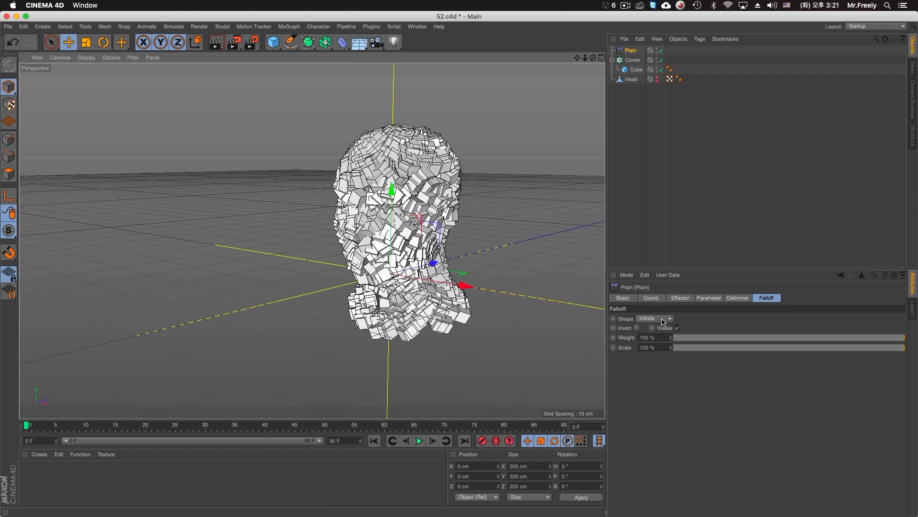
{"action": "left_click", "coordinate": [681, 298]}
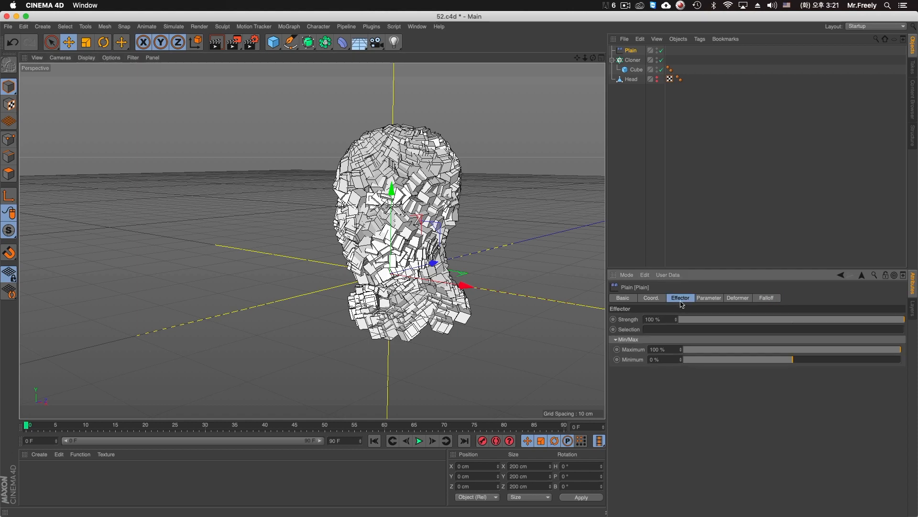
{"action": "left_click", "coordinate": [711, 298]}
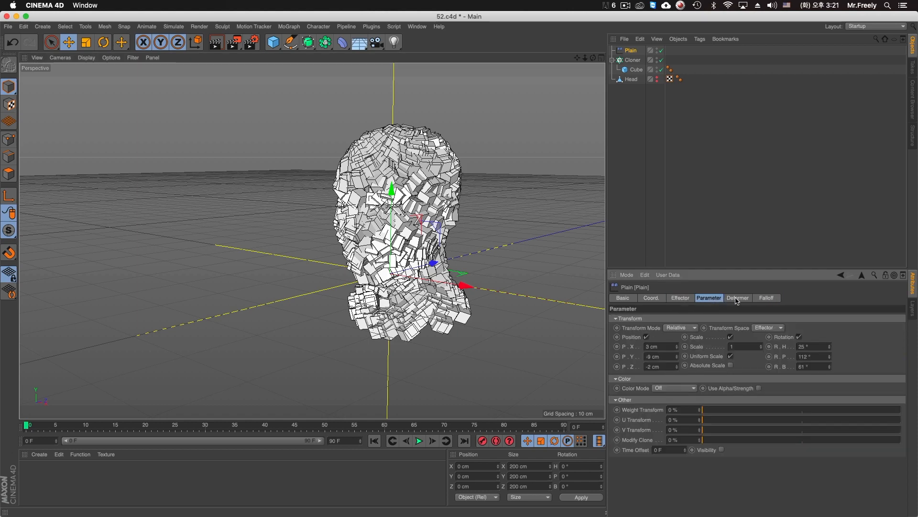
{"action": "left_click", "coordinate": [735, 300]}
{"action": "left_click", "coordinate": [766, 299]}
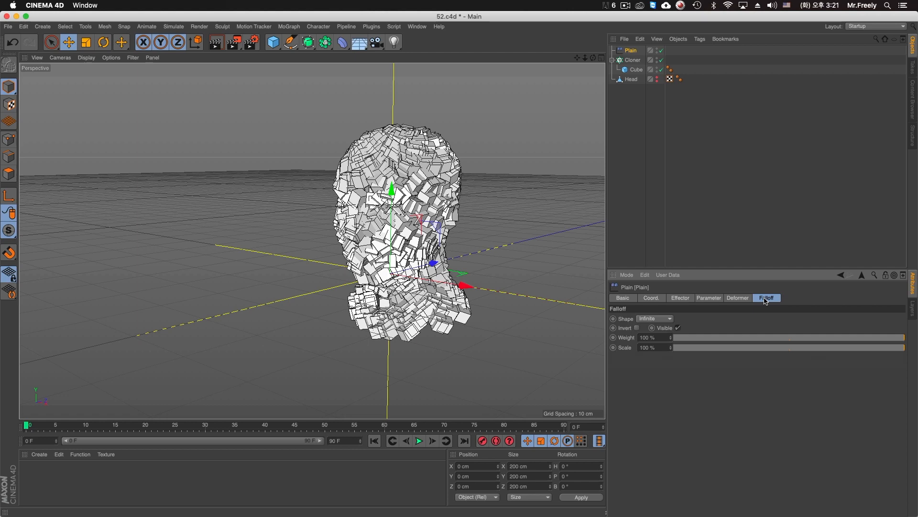
Step: Browse the list of available MoGraph effectors without adding one
{"action": "left_click", "coordinate": [289, 26]}
{"action": "mouse_move", "coordinate": [354, 41]}
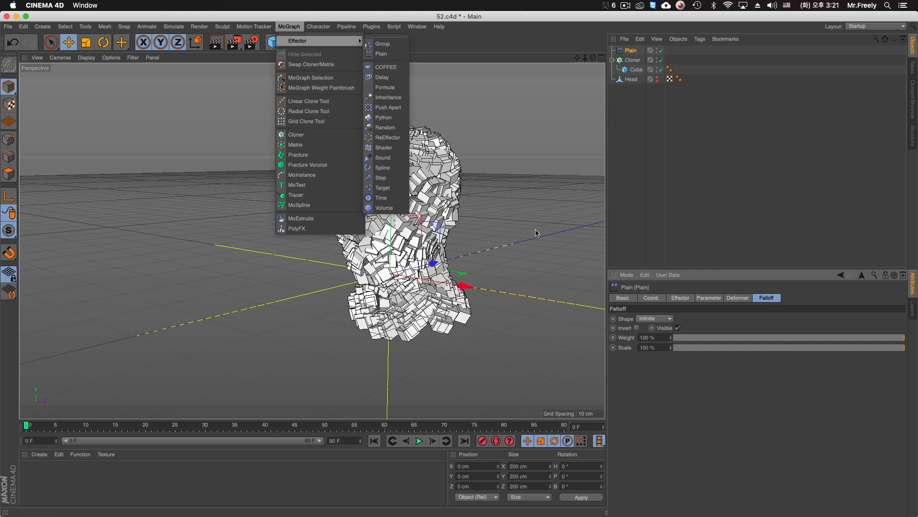
{"action": "left_click", "coordinate": [643, 234]}
{"action": "left_click", "coordinate": [321, 29]}
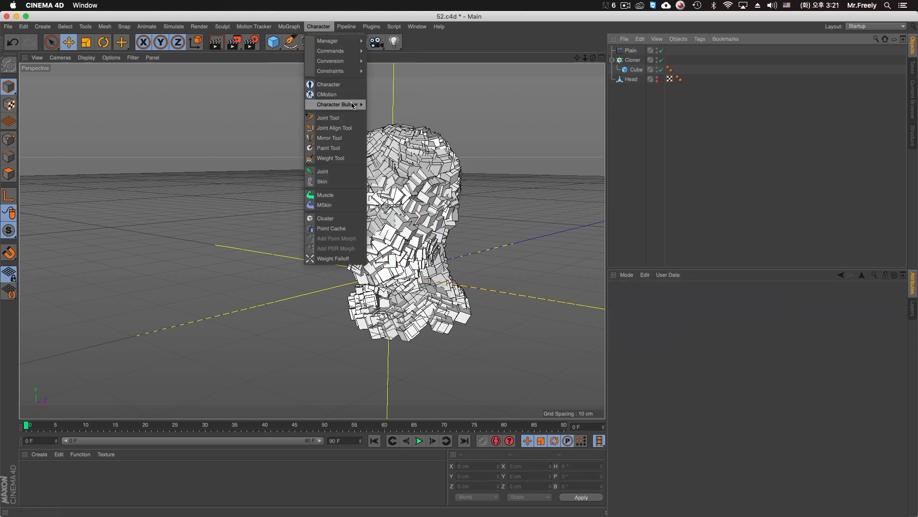
{"action": "mouse_move", "coordinate": [289, 27]}
{"action": "mouse_move", "coordinate": [316, 41]}
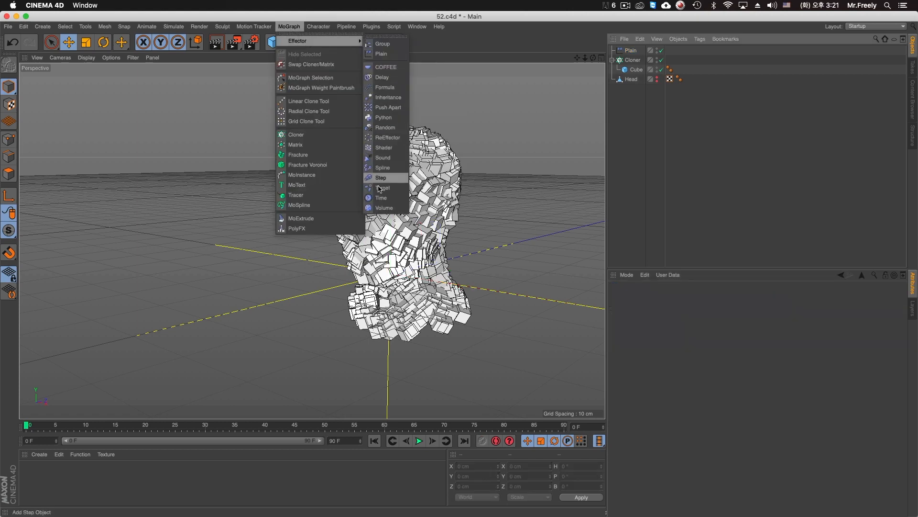
{"action": "left_click", "coordinate": [634, 187]}
Step: Try the Weight, Scale, Visible and Invert settings of the Plain effector's infinite falloff, and restore each one
{"action": "left_click", "coordinate": [631, 51]}
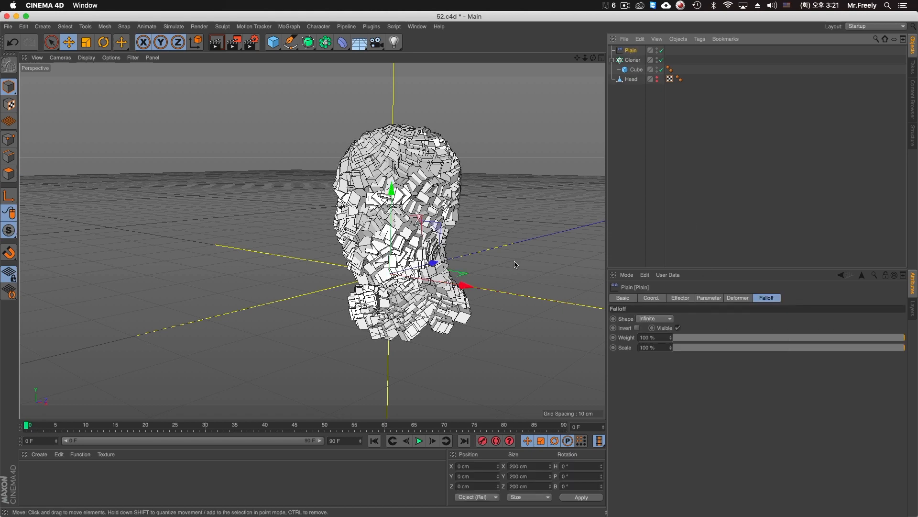
{"action": "mouse_move", "coordinate": [747, 338]}
{"action": "left_mouse_down"}
{"action": "mouse_move", "coordinate": [679, 338]}
{"action": "mouse_move", "coordinate": [853, 338]}
{"action": "mouse_move", "coordinate": [673, 337]}
{"action": "mouse_move", "coordinate": [906, 338]}
{"action": "left_mouse_up"}
{"action": "left_click_drag", "start_coordinate": [736, 351], "coordinate": [906, 349]}
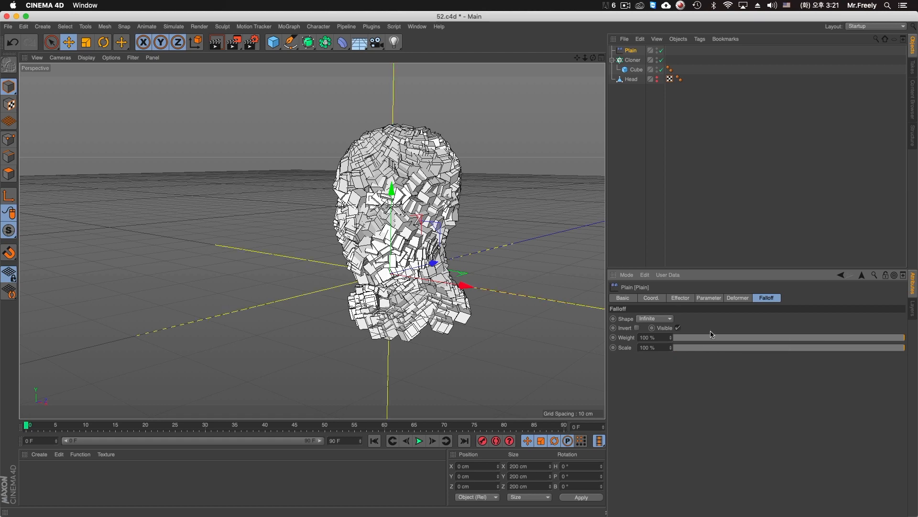
{"action": "left_click", "coordinate": [678, 329]}
{"action": "left_click", "coordinate": [677, 328]}
{"action": "left_click", "coordinate": [637, 328]}
{"action": "left_click", "coordinate": [637, 328]}
Step: Set the Plain effector's falloff shape to Sphere and keep its weight at 100%
{"action": "left_click", "coordinate": [656, 318]}
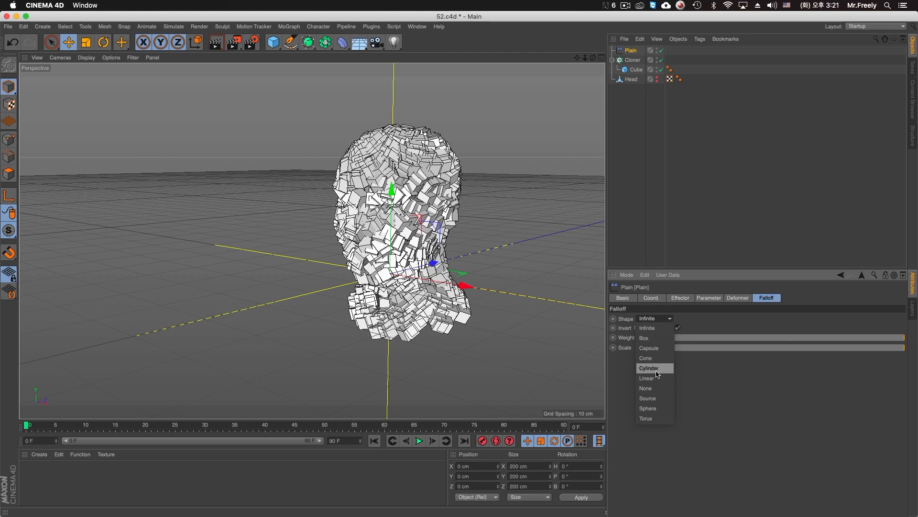
{"action": "left_click", "coordinate": [652, 408]}
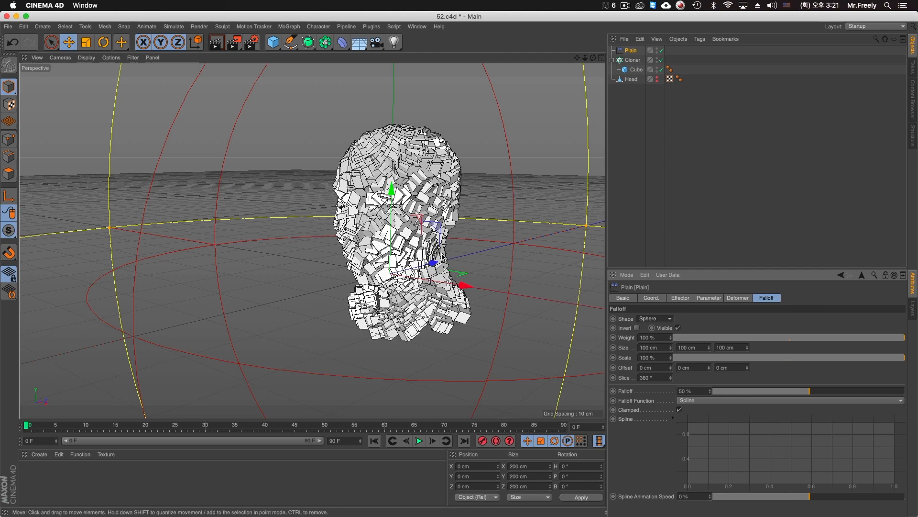
{"action": "scroll", "coordinate": [445, 265], "scroll_direction": "down", "scroll_amount": 10}
{"action": "left_click_drag", "start_coordinate": [577, 58], "coordinate": [545, 63]}
{"action": "scroll", "coordinate": [426, 196], "scroll_direction": "up", "scroll_amount": 4}
{"action": "left_click_drag", "start_coordinate": [710, 337], "coordinate": [917, 338]}
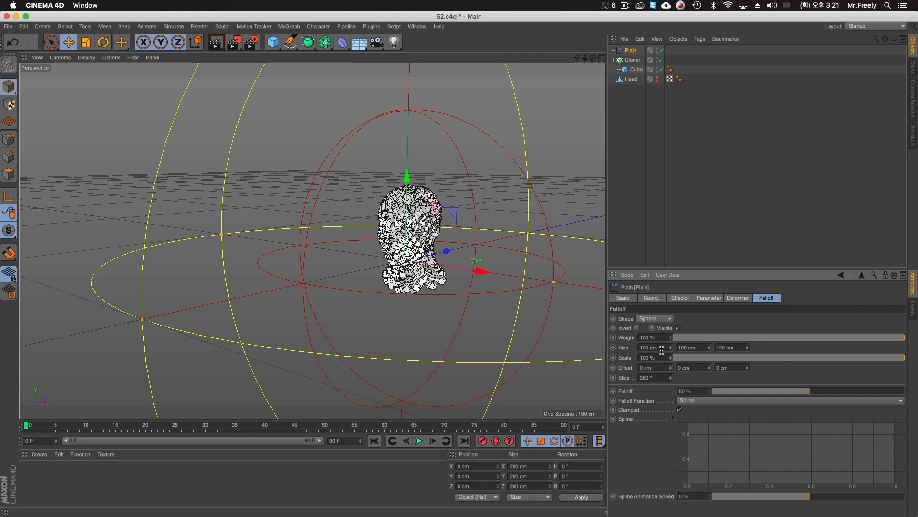
Step: Reduce the spherical falloff's scale to 15% and move the effector to about X 1.3, Y 20.1, Z 5.2 cm
{"action": "left_click_drag", "start_coordinate": [804, 363], "coordinate": [725, 365]}
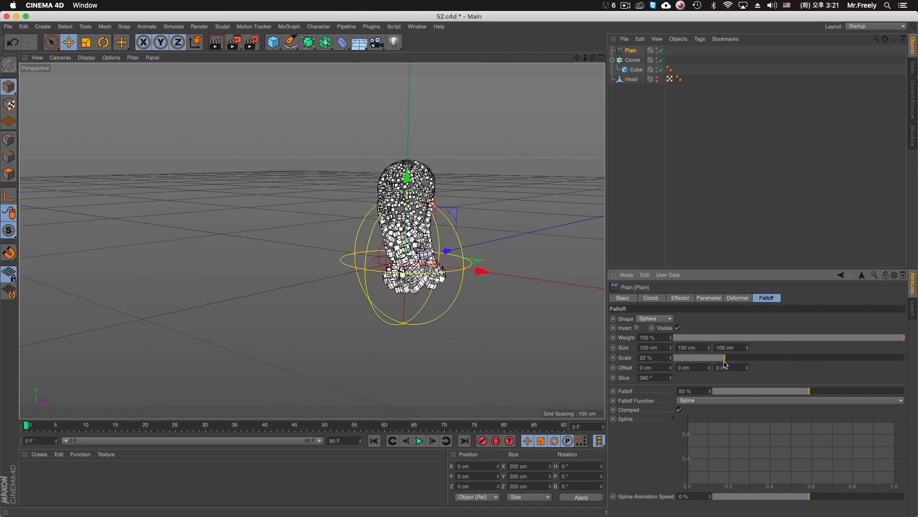
{"action": "left_click_drag", "start_coordinate": [437, 268], "coordinate": [447, 213]}
{"action": "left_click_drag", "start_coordinate": [372, 184], "coordinate": [428, 177]}
{"action": "scroll", "coordinate": [427, 211], "scroll_direction": "up", "scroll_amount": 8}
{"action": "scroll", "coordinate": [427, 211], "scroll_direction": "down", "scroll_amount": 4}
{"action": "middle_click_drag", "start_coordinate": [427, 210], "coordinate": [454, 181], "text": "alt"}
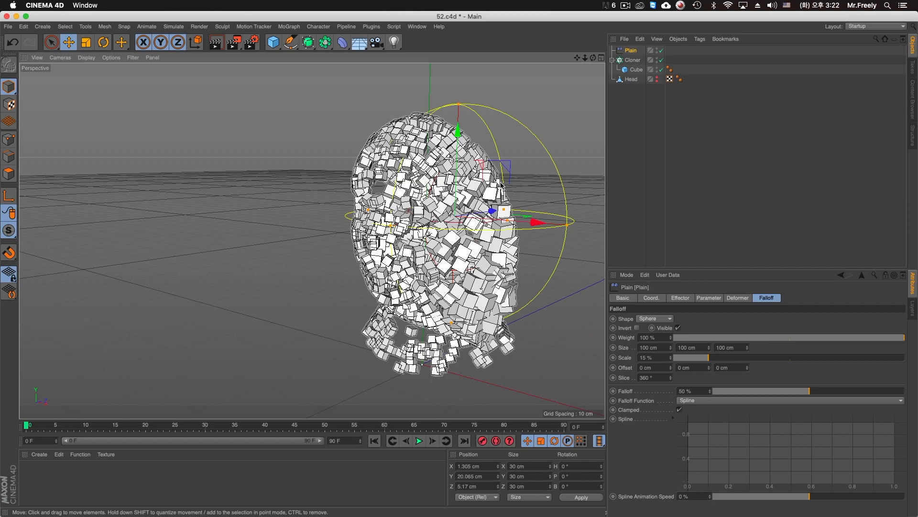
Step: Move the effector to about X -7.1, Y 20.3, Z -2.7 cm, try lower falloff weights and restore 100%
{"action": "left_click_drag", "start_coordinate": [513, 207], "coordinate": [420, 218]}
{"action": "mouse_move", "coordinate": [814, 340]}
{"action": "left_mouse_down"}
{"action": "mouse_move", "coordinate": [796, 341]}
{"action": "mouse_move", "coordinate": [901, 338]}
{"action": "mouse_move", "coordinate": [692, 350]}
{"action": "left_mouse_up"}
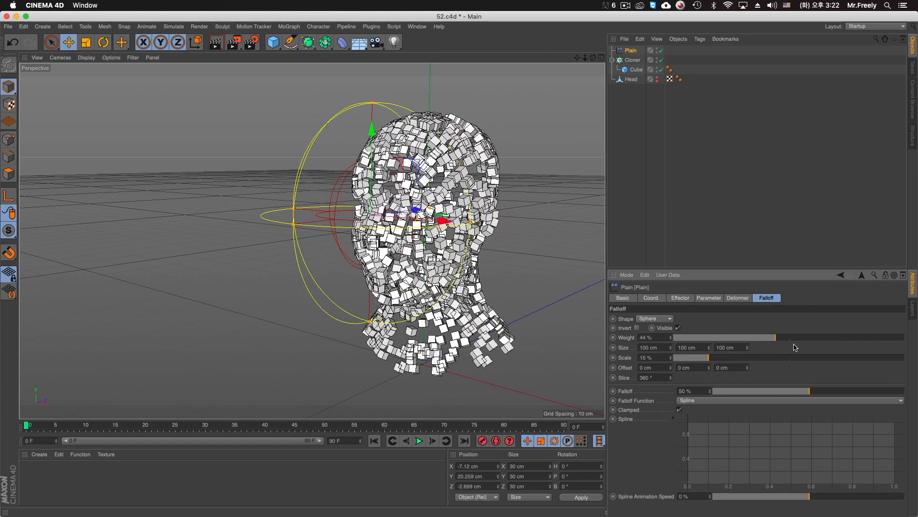
{"action": "mouse_move", "coordinate": [886, 347]}
{"action": "left_mouse_down"}
{"action": "mouse_move", "coordinate": [908, 348]}
{"action": "mouse_move", "coordinate": [662, 353]}
{"action": "mouse_move", "coordinate": [911, 349]}
{"action": "left_mouse_up"}
Step: Invert the spherical falloff and move the effector to about X -3.2, Y 18.8, Z -5.2 cm
{"action": "left_click", "coordinate": [637, 328]}
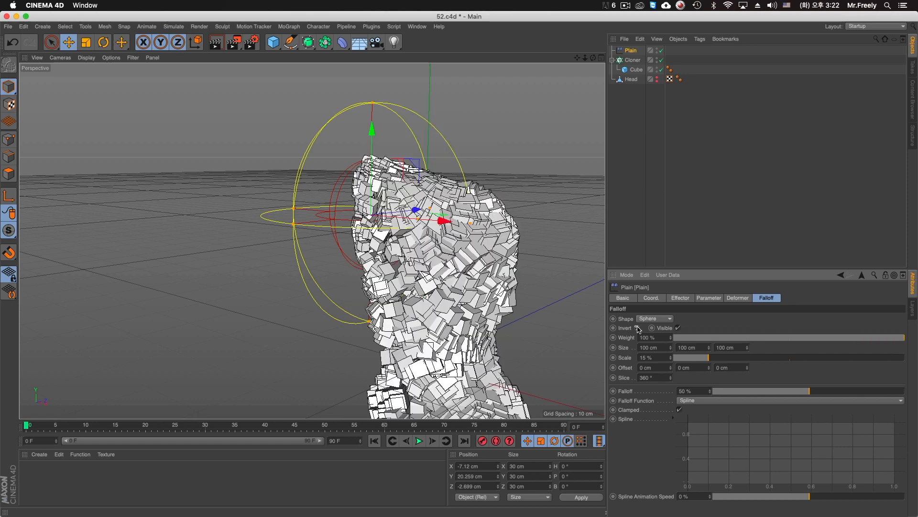
{"action": "mouse_move", "coordinate": [281, 134]}
{"action": "left_mouse_down", "text": "alt"}
{"action": "mouse_move", "coordinate": [309, 138]}
{"action": "mouse_move", "coordinate": [352, 177]}
{"action": "mouse_move", "coordinate": [333, 308]}
{"action": "mouse_move", "coordinate": [512, 292]}
{"action": "mouse_move", "coordinate": [436, 220]}
{"action": "mouse_move", "coordinate": [368, 336]}
{"action": "mouse_move", "coordinate": [354, 199]}
{"action": "mouse_move", "coordinate": [386, 178]}
{"action": "left_mouse_up", "text": "alt"}
{"action": "middle_click_drag", "start_coordinate": [383, 192], "coordinate": [331, 127], "text": "alt"}
{"action": "left_click_drag", "start_coordinate": [368, 251], "coordinate": [313, 242], "text": "alt"}
{"action": "right_click_drag", "start_coordinate": [408, 188], "coordinate": [434, 190], "text": "alt"}
{"action": "middle_click_drag", "start_coordinate": [434, 190], "coordinate": [437, 208], "text": "alt"}
{"action": "left_click_drag", "start_coordinate": [441, 212], "coordinate": [389, 228]}
Step: Try changing the falloff's X offset and slice angle, and undo both changes
{"action": "left_click_drag", "start_coordinate": [671, 368], "coordinate": [643, 367]}
{"action": "left_click_drag", "start_coordinate": [533, 275], "coordinate": [481, 300], "text": "alt"}
{"action": "key", "text": "super+z"}
{"action": "left_click_drag", "start_coordinate": [671, 379], "coordinate": [671, 392]}
{"action": "left_click_drag", "start_coordinate": [278, 239], "coordinate": [344, 220], "text": "alt"}
{"action": "key", "text": "ctrl+z"}
{"action": "middle_click_drag", "start_coordinate": [396, 251], "coordinate": [427, 257], "text": "alt"}
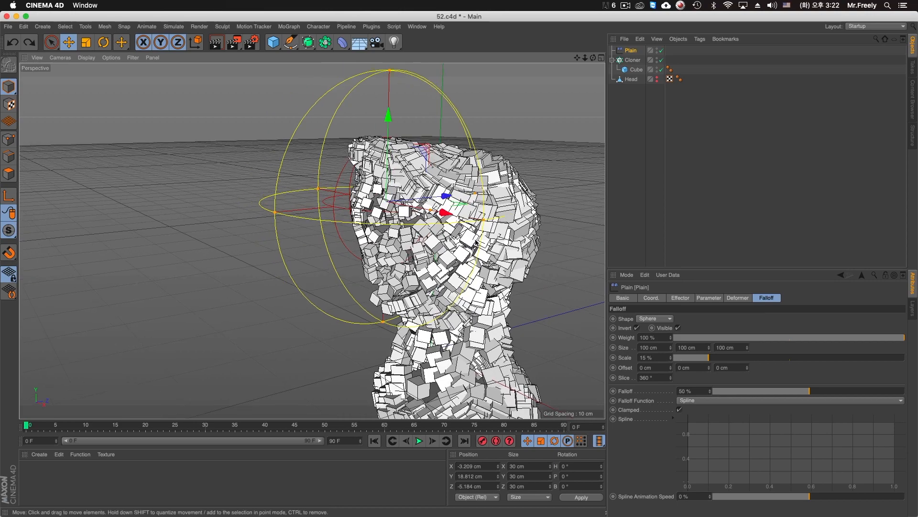
{"action": "right_click_drag", "start_coordinate": [325, 193], "coordinate": [311, 239], "text": "alt"}
{"action": "left_click_drag", "start_coordinate": [446, 248], "coordinate": [454, 250], "text": "alt"}
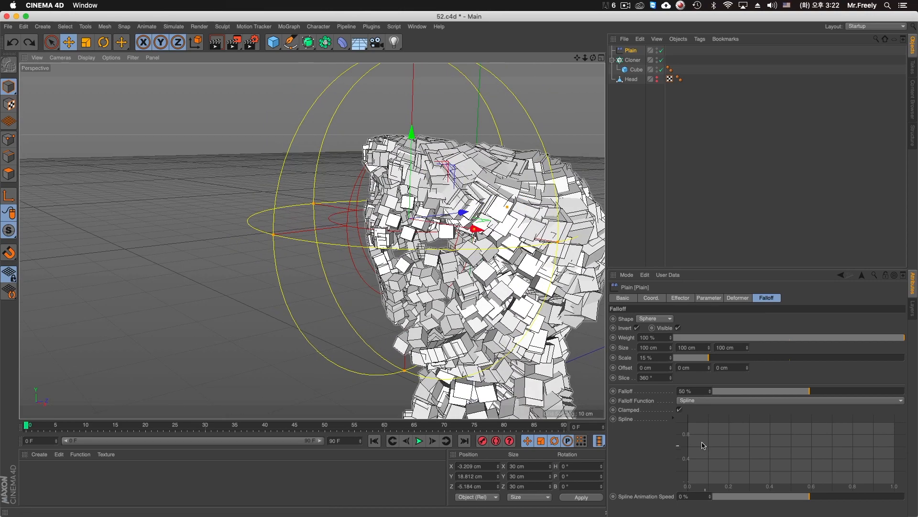
Step: Set the falloff amount to 47% and move the effector to about X 4.5, Y 17.5, Z 4.8 cm
{"action": "left_click_drag", "start_coordinate": [840, 392], "coordinate": [573, 398]}
{"action": "left_click_drag", "start_coordinate": [521, 337], "coordinate": [587, 297]}
{"action": "left_click", "coordinate": [735, 391]}
{"action": "left_click_drag", "start_coordinate": [735, 393], "coordinate": [807, 396]}
{"action": "left_click_drag", "start_coordinate": [555, 287], "coordinate": [545, 293]}
{"action": "middle_click_drag", "start_coordinate": [471, 353], "coordinate": [475, 276], "text": "alt"}
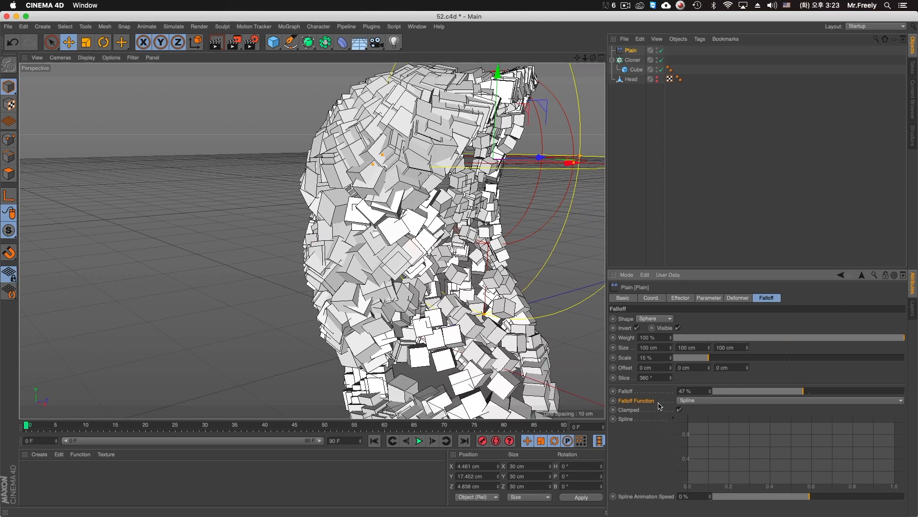
Step: Try the Inverse and Inverse Square falloff functions on the clones, and restore the function to Spline
{"action": "left_click", "coordinate": [691, 401]}
{"action": "left_click", "coordinate": [708, 431]}
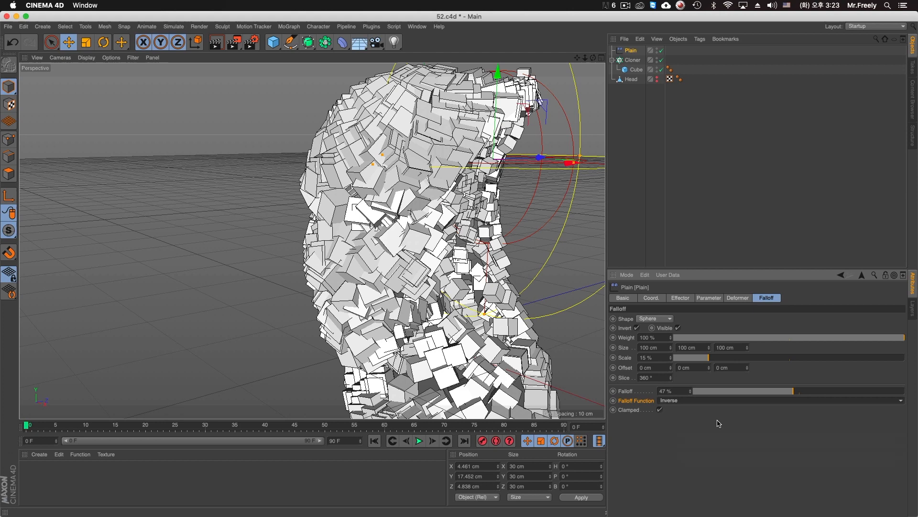
{"action": "left_click", "coordinate": [698, 399]}
{"action": "left_click", "coordinate": [713, 444]}
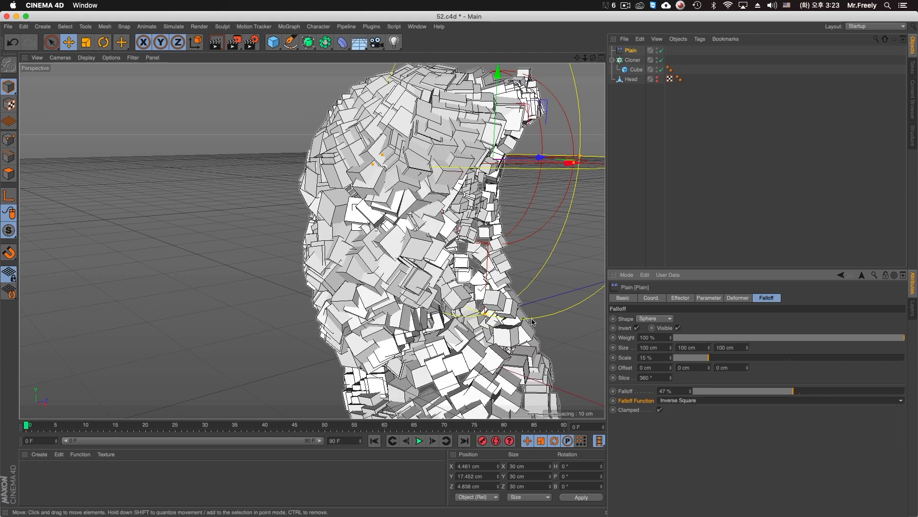
{"action": "left_click", "coordinate": [666, 402]}
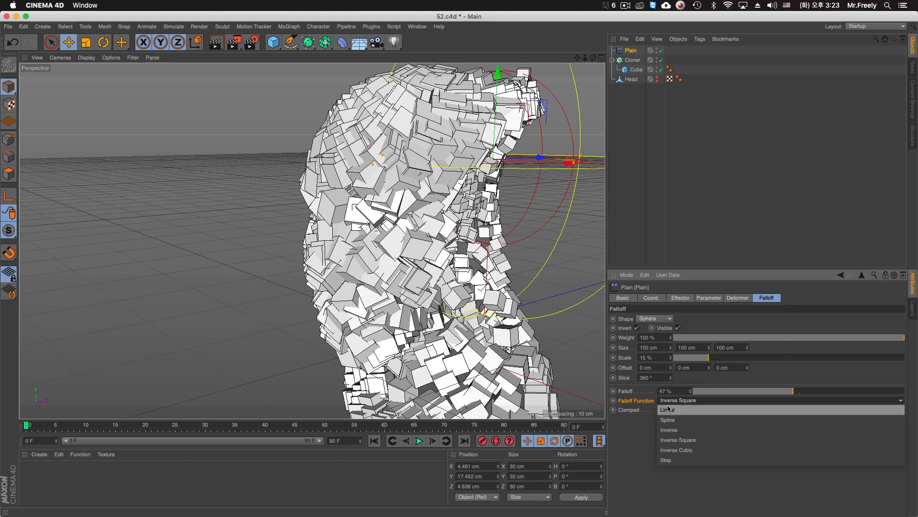
{"action": "left_click", "coordinate": [720, 420]}
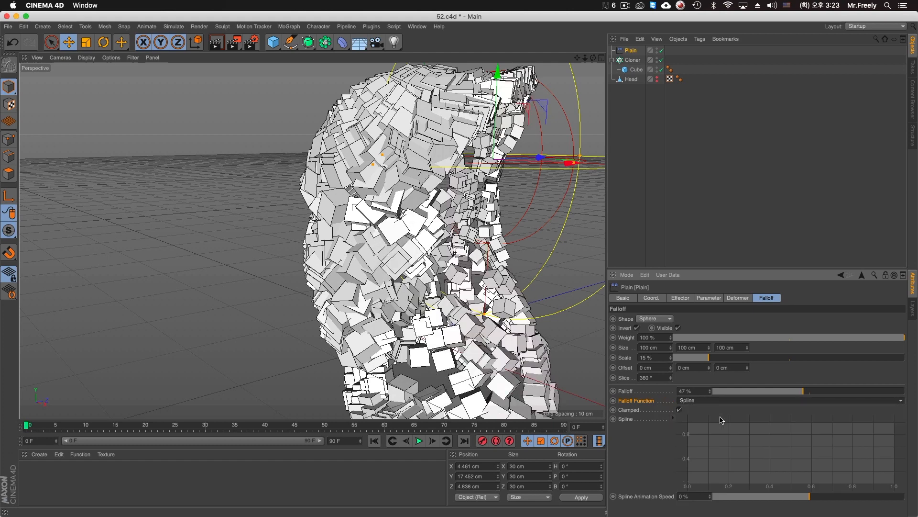
Step: Shape the falloff spline into a wavy curve with five points, forming two peaks and a dip between them
{"action": "left_click", "coordinate": [762, 455]}
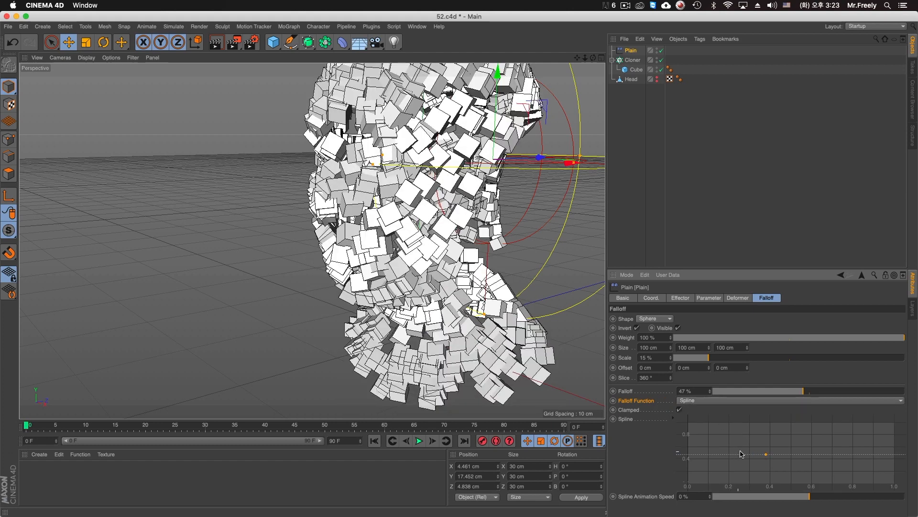
{"action": "left_click", "coordinate": [841, 454]}
{"action": "left_click_drag", "start_coordinate": [843, 454], "coordinate": [843, 438]}
{"action": "left_click_drag", "start_coordinate": [766, 454], "coordinate": [713, 468]}
{"action": "left_click", "coordinate": [716, 442]}
{"action": "left_click_drag", "start_coordinate": [876, 440], "coordinate": [878, 459]}
{"action": "left_click_drag", "start_coordinate": [797, 439], "coordinate": [796, 457]}
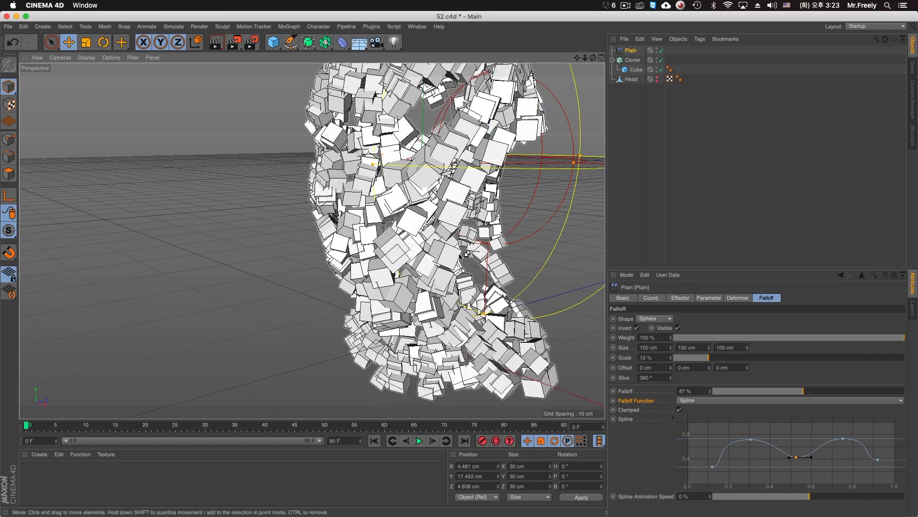
{"action": "scroll", "coordinate": [439, 255], "scroll_direction": "down", "scroll_amount": 6}
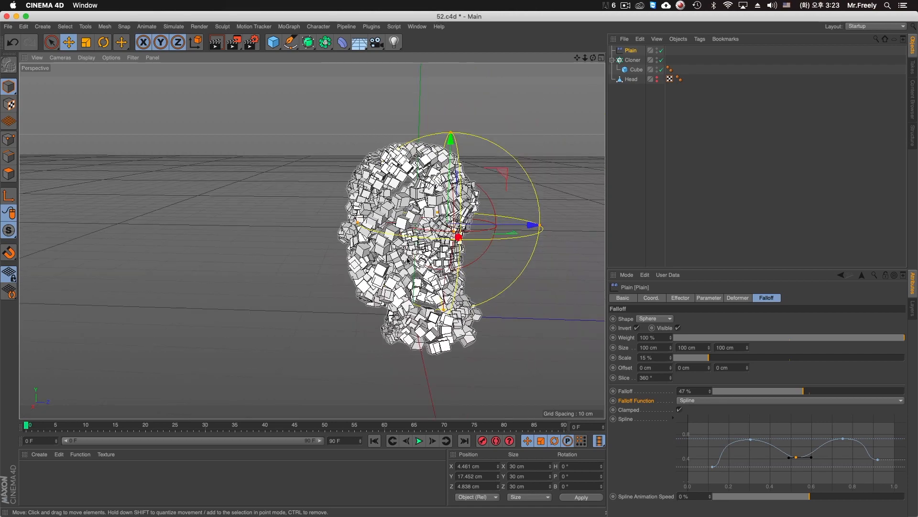
{"action": "scroll", "coordinate": [407, 261], "scroll_direction": "up", "scroll_amount": 8}
{"action": "scroll", "coordinate": [436, 275], "scroll_direction": "down", "scroll_amount": 3}
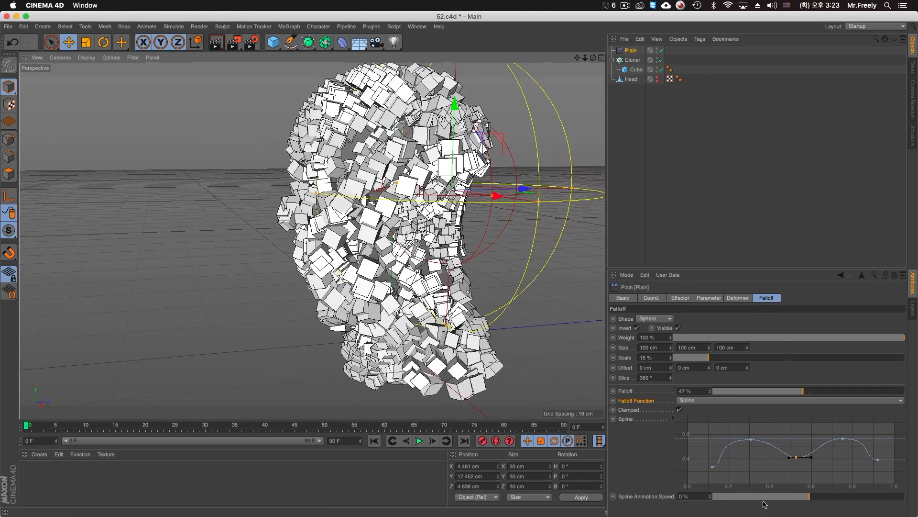
{"action": "left_click_drag", "start_coordinate": [789, 500], "coordinate": [785, 500]}
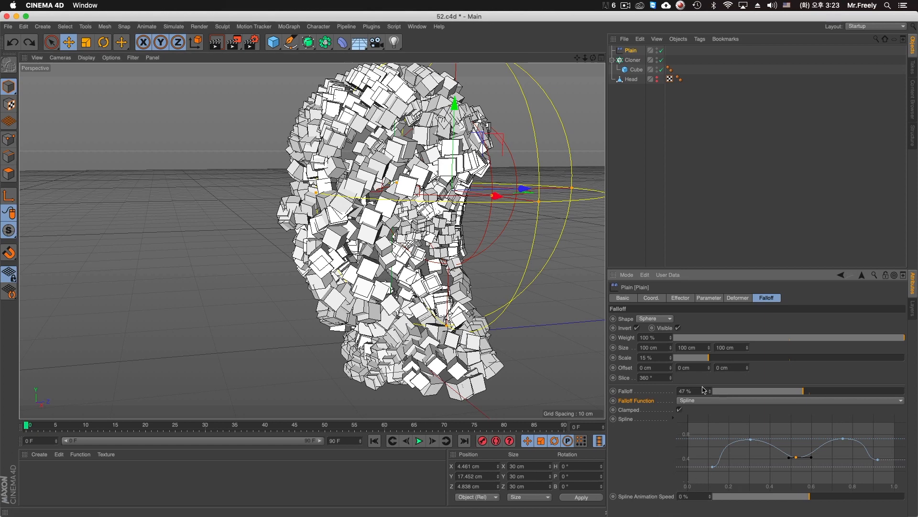
{"action": "left_click_drag", "start_coordinate": [368, 218], "coordinate": [442, 251], "text": "alt"}
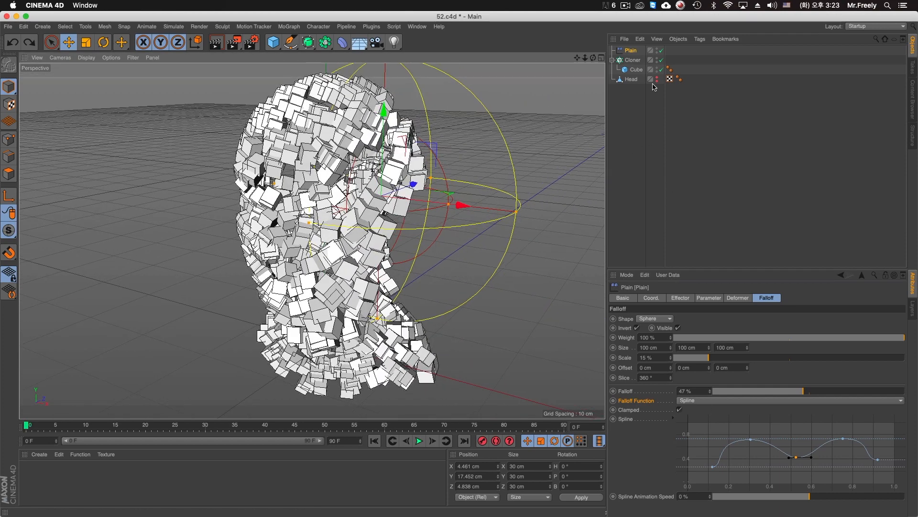
{"action": "left_click", "coordinate": [633, 60]}
{"action": "key", "text": "Delete"}
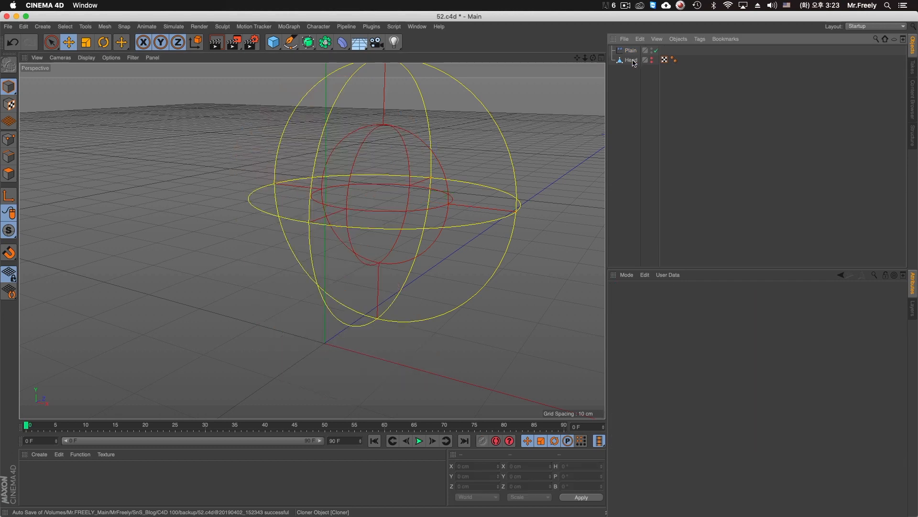
{"action": "left_click", "coordinate": [632, 61]}
{"action": "key", "text": "Delete"}
{"action": "left_click_drag", "start_coordinate": [418, 197], "coordinate": [418, 199], "text": "alt"}
{"action": "left_click_drag", "start_coordinate": [277, 43], "coordinate": [337, 63]}
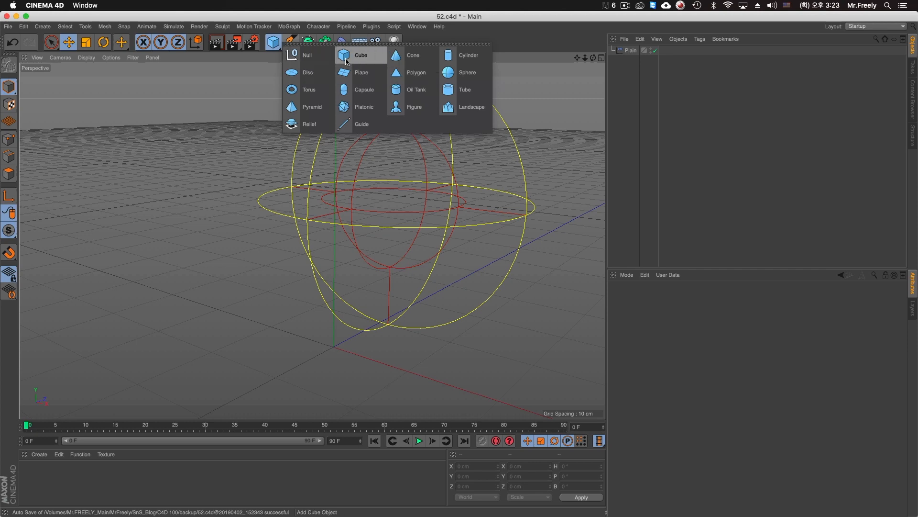
{"action": "key", "text": "super+z"}
{"action": "left_click", "coordinate": [624, 73]}
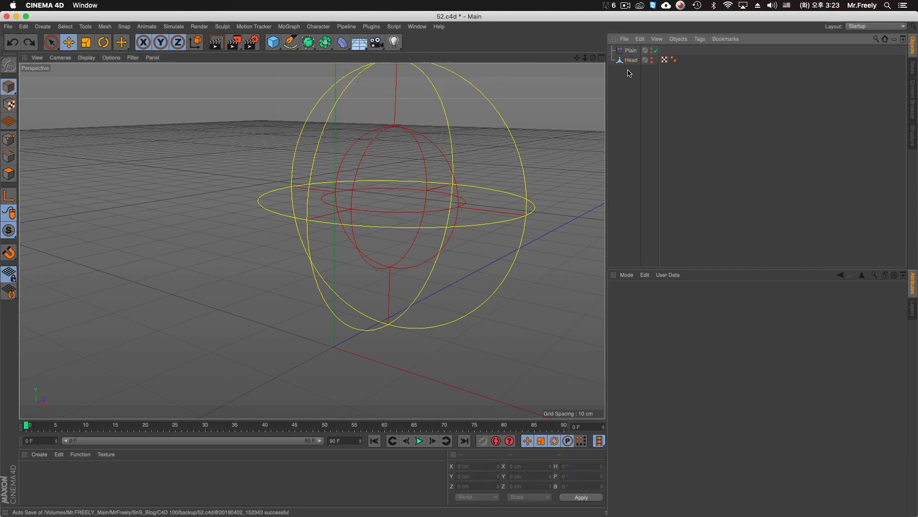
{"action": "key", "text": "super+z"}
Step: Delete the Head object and switch the Cloner's mode to Grid Array
{"action": "left_click", "coordinate": [634, 80]}
{"action": "key", "text": "Delete"}
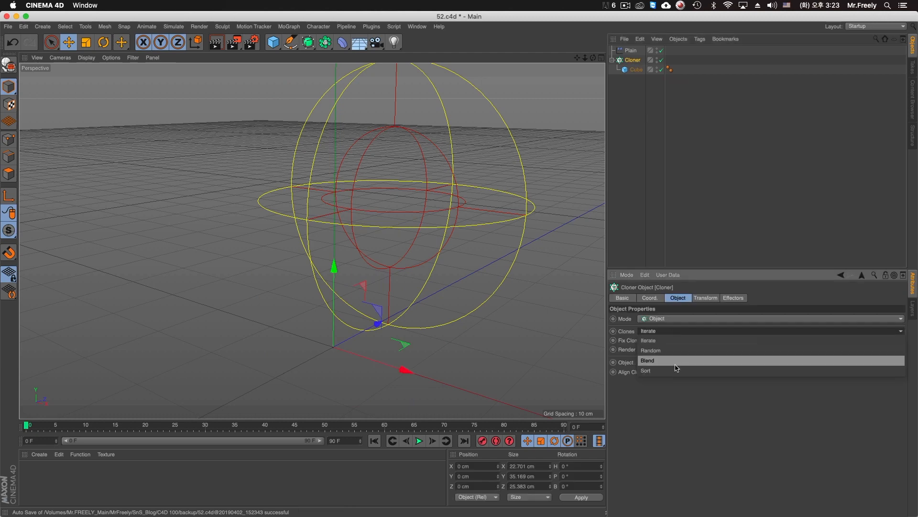
{"action": "left_click", "coordinate": [676, 319]}
{"action": "left_click", "coordinate": [660, 358]}
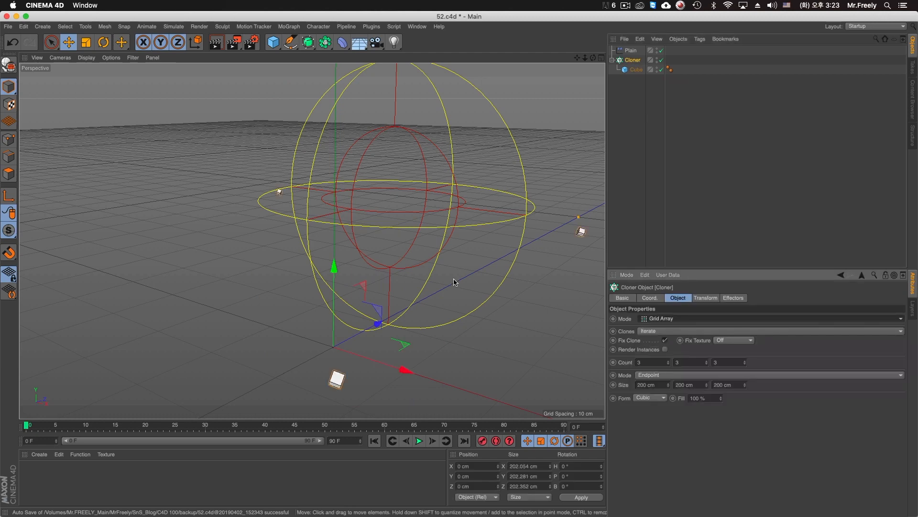
Step: Set the Plain effector's X, Y and Z position parameters to 0 cm
{"action": "left_click", "coordinate": [663, 51]}
{"action": "left_click", "coordinate": [681, 297]}
{"action": "left_click", "coordinate": [738, 298]}
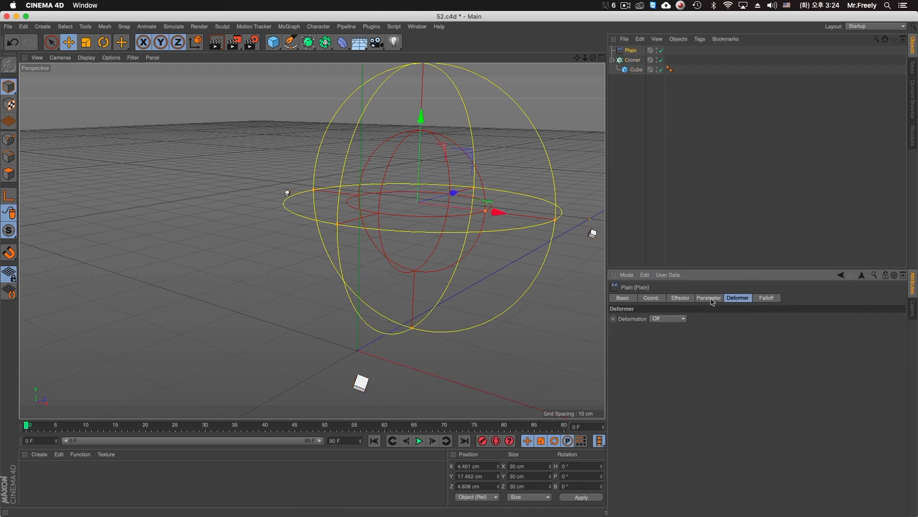
{"action": "left_click", "coordinate": [709, 298]}
{"action": "left_click", "coordinate": [647, 337]}
{"action": "left_click", "coordinate": [647, 337]}
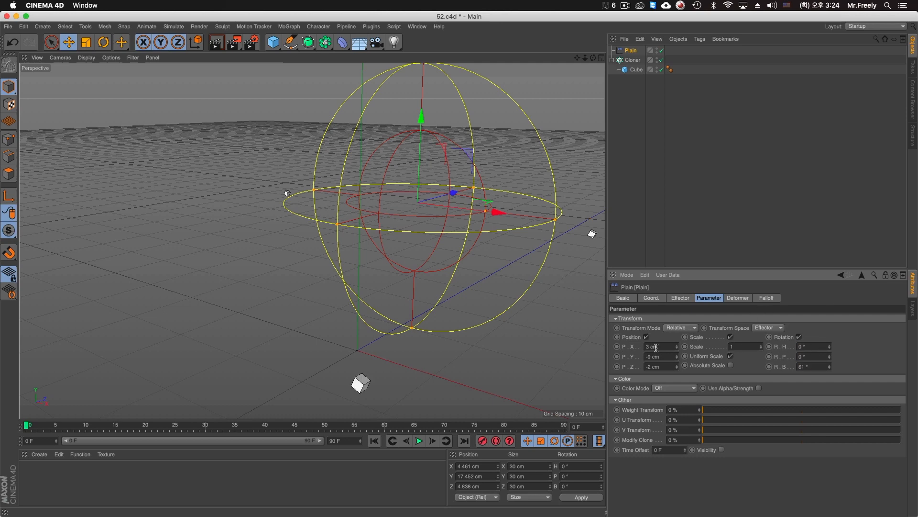
{"action": "type", "text": "0"}
{"action": "key", "text": "Tab"}
{"action": "type", "text": "0"}
{"action": "key", "text": "Tab"}
{"action": "type", "text": "0"}
{"action": "key", "text": "Return"}
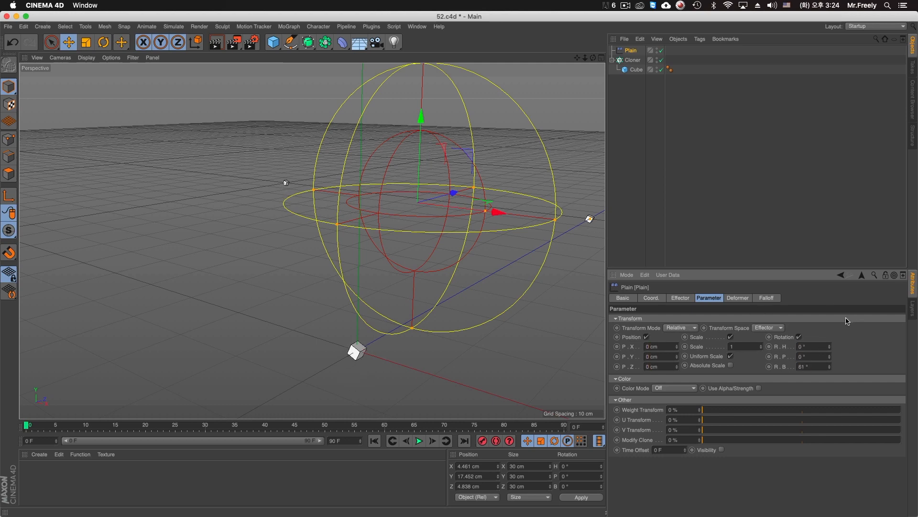
Step: Move the Plain effector to about X 3, Y 28, Z 6.9 cm, above the clones
{"action": "left_click", "coordinate": [767, 298]}
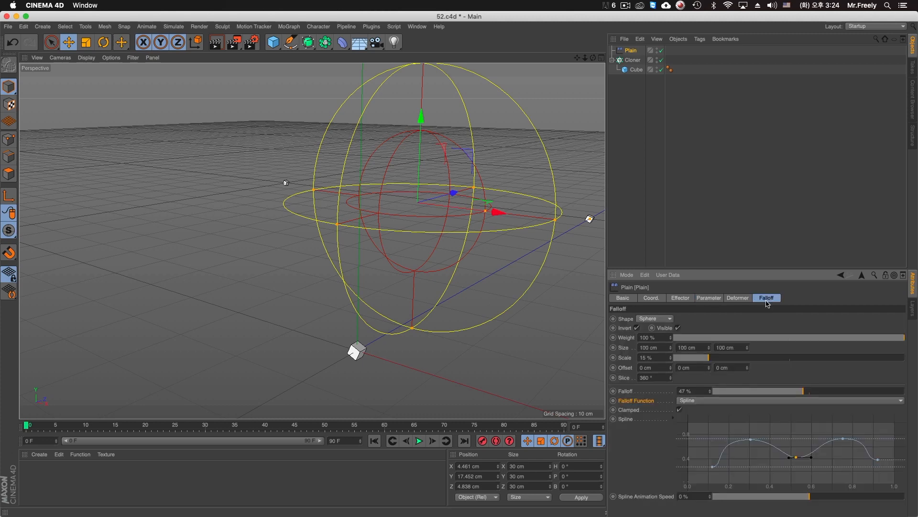
{"action": "left_click", "coordinate": [663, 319]}
{"action": "left_click", "coordinate": [659, 247]}
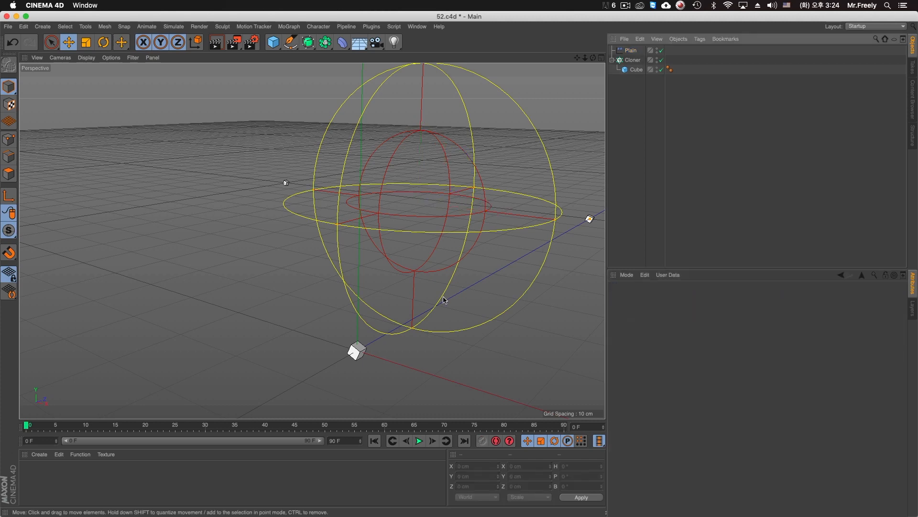
{"action": "left_click_drag", "start_coordinate": [479, 242], "coordinate": [480, 146]}
Step: Set the Cloner's grid count to 5 along X, 1 along Y and 5 along Z
{"action": "left_click", "coordinate": [631, 60]}
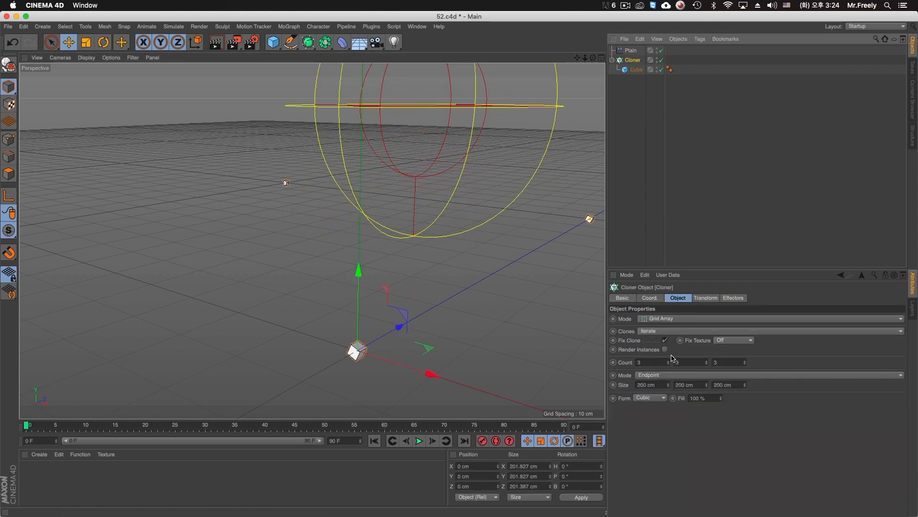
{"action": "left_click", "coordinate": [657, 364]}
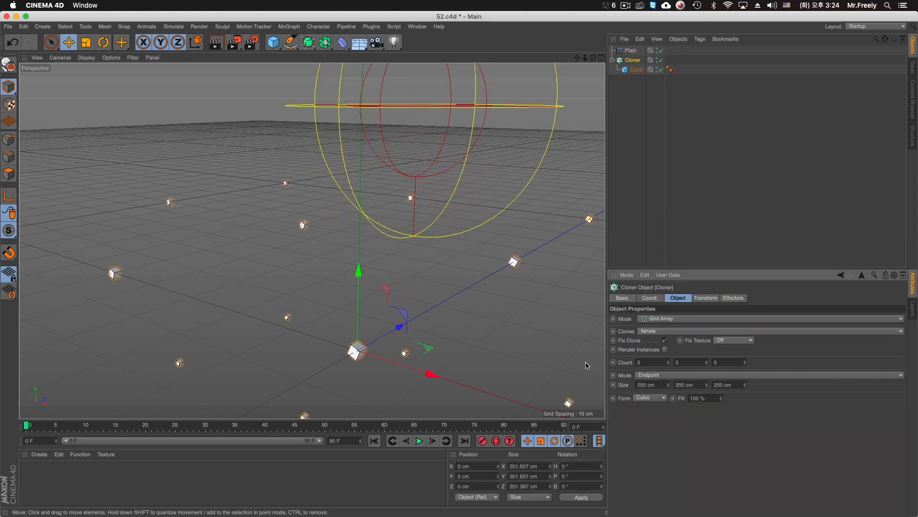
{"action": "right_click_drag", "start_coordinate": [500, 326], "coordinate": [305, 396], "text": "alt"}
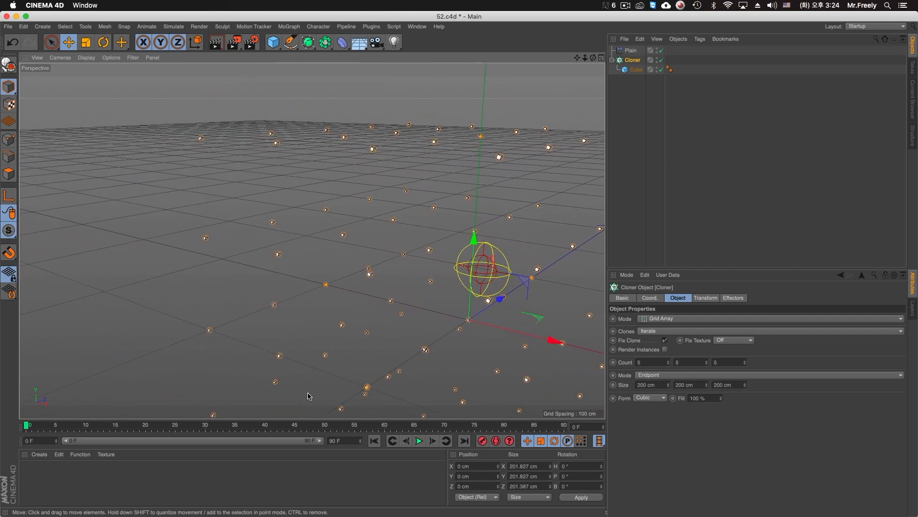
{"action": "left_click", "coordinate": [687, 363]}
{"action": "type", "text": "1"}
{"action": "key", "text": "Return"}
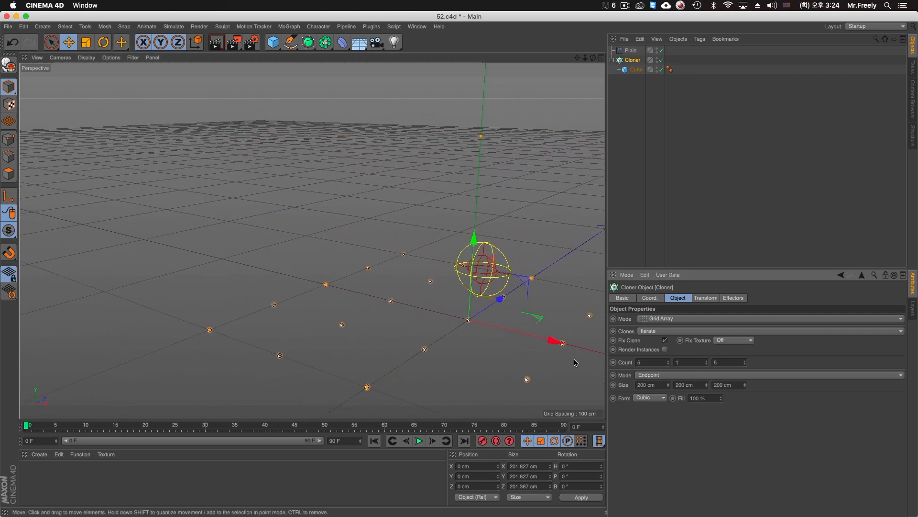
Step: Set the Cloner's X count to 20 and raise its Z count to form a dense flat grid of cubes
{"action": "middle_click_drag", "start_coordinate": [377, 267], "coordinate": [311, 241], "text": "alt"}
{"action": "left_click_drag", "start_coordinate": [311, 240], "coordinate": [435, 248], "text": "alt"}
{"action": "right_click_drag", "start_coordinate": [434, 248], "coordinate": [482, 243], "text": "alt"}
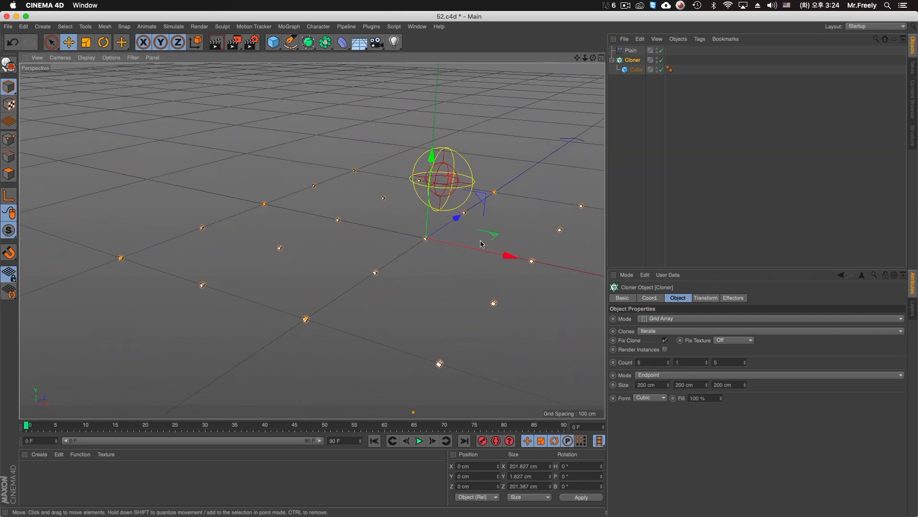
{"action": "left_click", "coordinate": [650, 363]}
{"action": "type", "text": "20"}
{"action": "key", "text": "Tab"}
{"action": "key", "text": "Tab"}
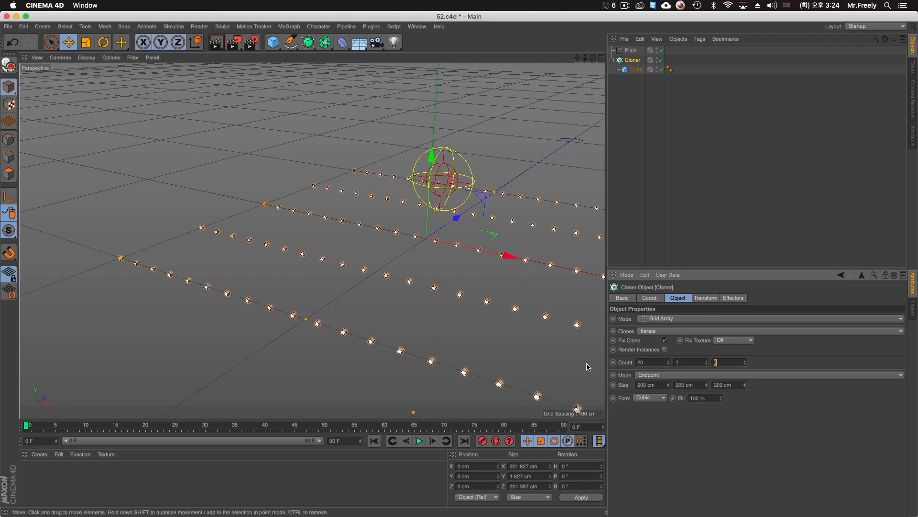
{"action": "key", "text": "Return"}
Step: Set the cloned cube's size to 2 × 2 × 2 cm
{"action": "left_click", "coordinate": [636, 69]}
{"action": "left_click", "coordinate": [664, 320]}
{"action": "double_click", "coordinate": [663, 322]}
{"action": "type", "text": "2"}
{"action": "key", "text": "Tab"}
{"action": "type", "text": "2"}
{"action": "key", "text": "Tab"}
{"action": "type", "text": "2"}
{"action": "key", "text": "Return"}
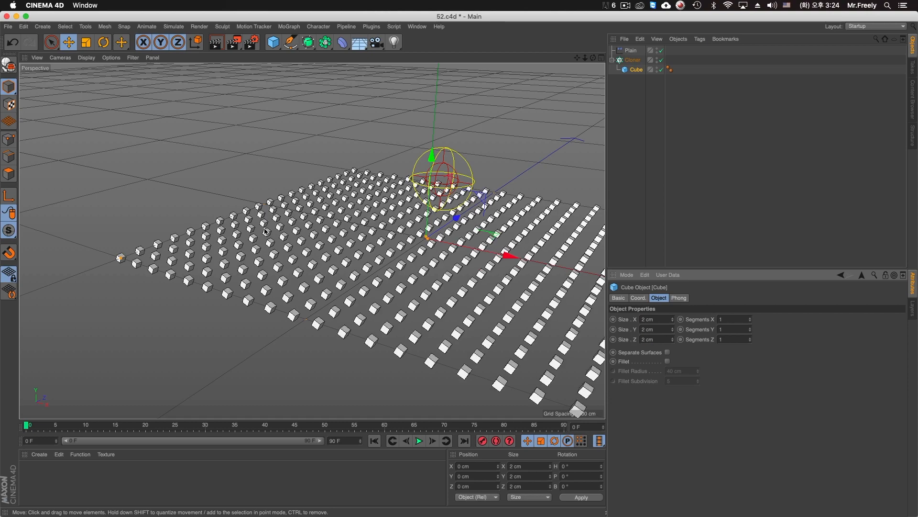
Step: Reset the Plain effector's falloff spline and apply the Linear spline preset
{"action": "left_click", "coordinate": [635, 61]}
{"action": "left_click", "coordinate": [632, 50]}
{"action": "left_click_drag", "start_coordinate": [449, 264], "coordinate": [429, 261], "text": "alt"}
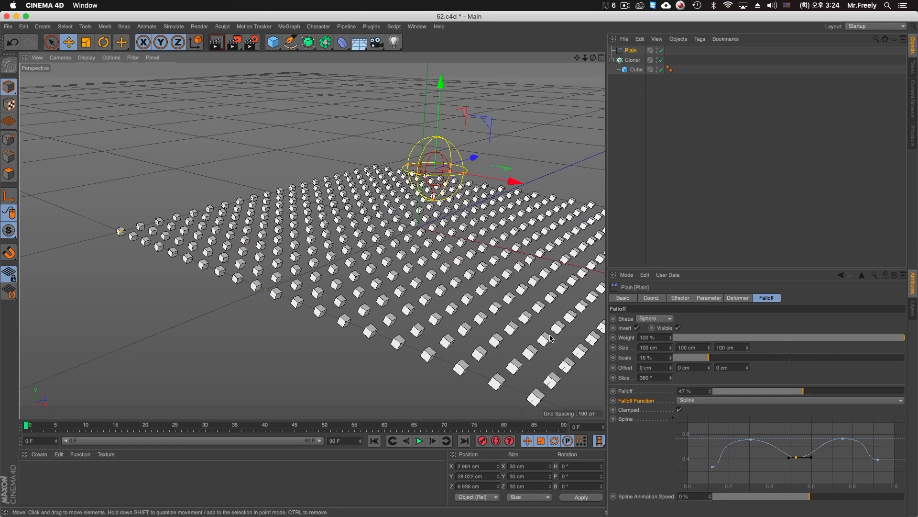
{"action": "right_click", "coordinate": [769, 456]}
{"action": "left_click", "coordinate": [803, 419]}
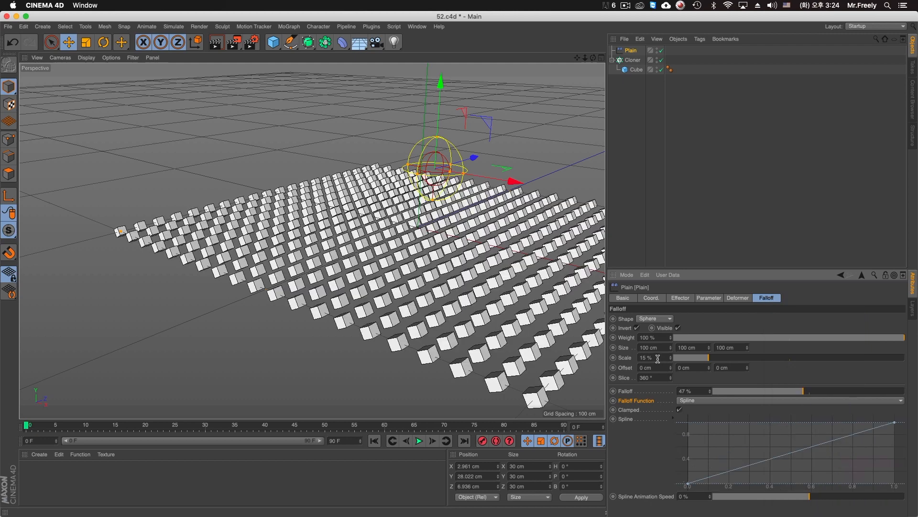
{"action": "mouse_move", "coordinate": [688, 484]}
{"action": "left_mouse_down"}
{"action": "mouse_move", "coordinate": [689, 426]}
{"action": "mouse_move", "coordinate": [689, 486]}
{"action": "left_mouse_up"}
{"action": "key", "text": "super+z"}
{"action": "right_click", "coordinate": [719, 483]}
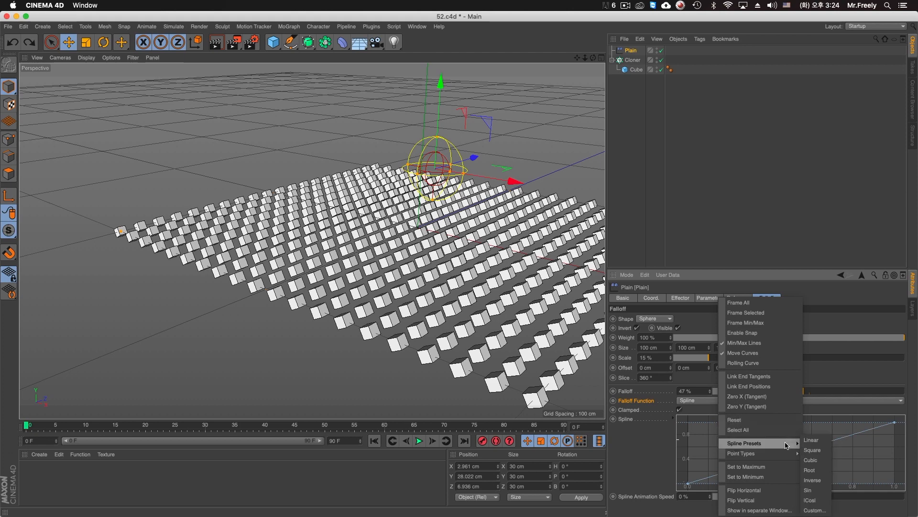
{"action": "left_click", "coordinate": [811, 440]}
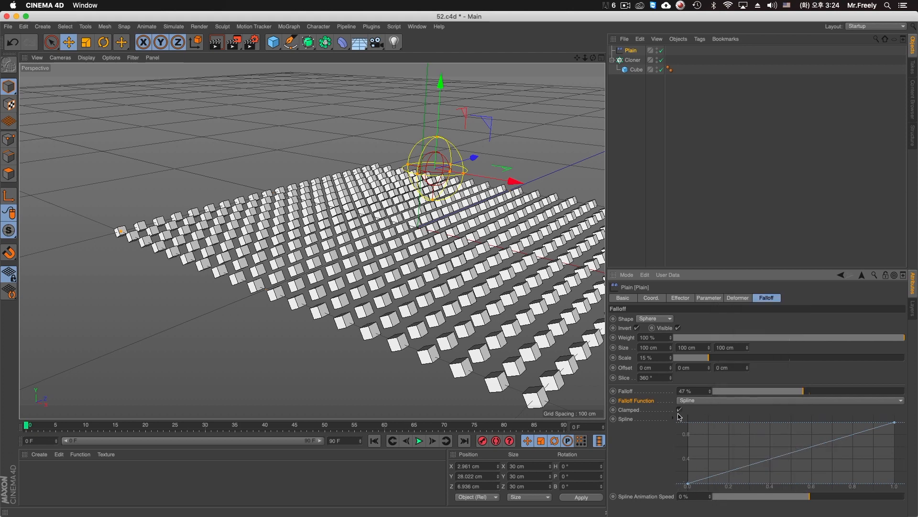
Step: Delete both end points of the falloff spline, leaving the curve empty
{"action": "left_click_drag", "start_coordinate": [688, 484], "coordinate": [688, 447]}
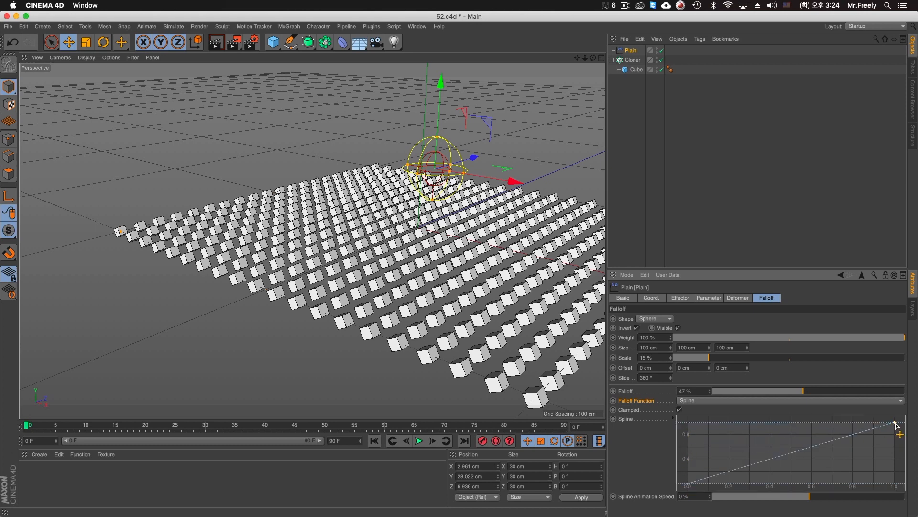
{"action": "key", "text": "Delete"}
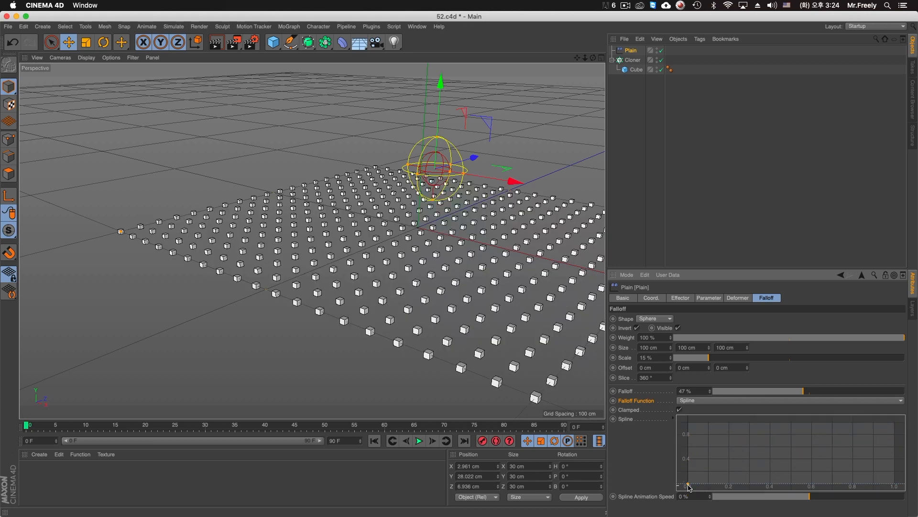
{"action": "left_click_drag", "start_coordinate": [687, 484], "coordinate": [689, 478]}
{"action": "key", "text": "Delete"}
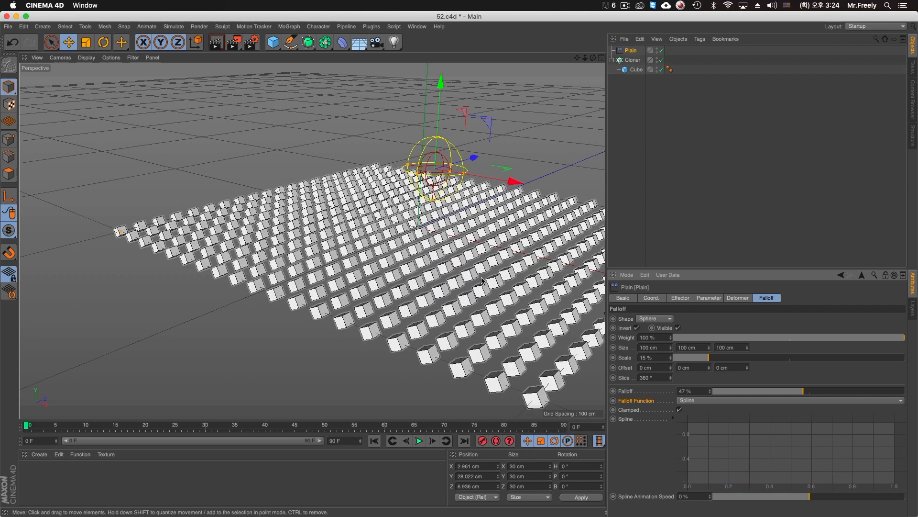
Step: Set the falloff amount to 53% and the Plain effector's R.B rotation parameter to 0°
{"action": "left_click_drag", "start_coordinate": [452, 248], "coordinate": [448, 263], "text": "alt"}
{"action": "scroll", "coordinate": [448, 266], "scroll_direction": "down", "scroll_amount": 2}
{"action": "left_click_drag", "start_coordinate": [795, 392], "coordinate": [815, 390]}
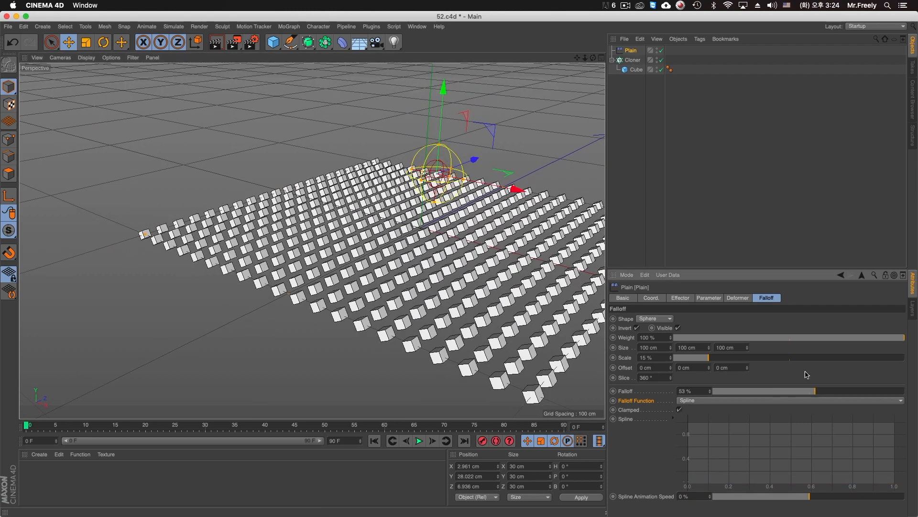
{"action": "left_click", "coordinate": [710, 298]}
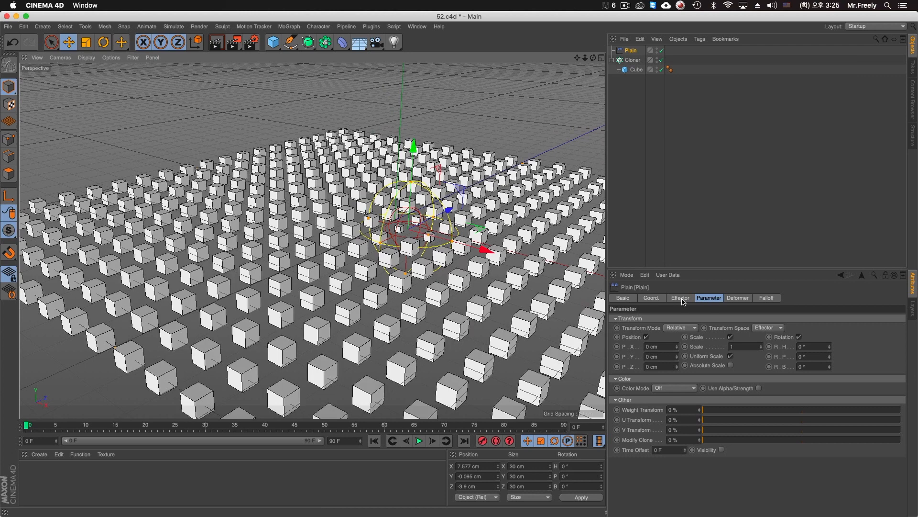
Step: Change the falloff shape to Linear and move the Plain effector along Z to about -44.7 cm
{"action": "left_click", "coordinate": [766, 297]}
{"action": "left_click", "coordinate": [656, 319]}
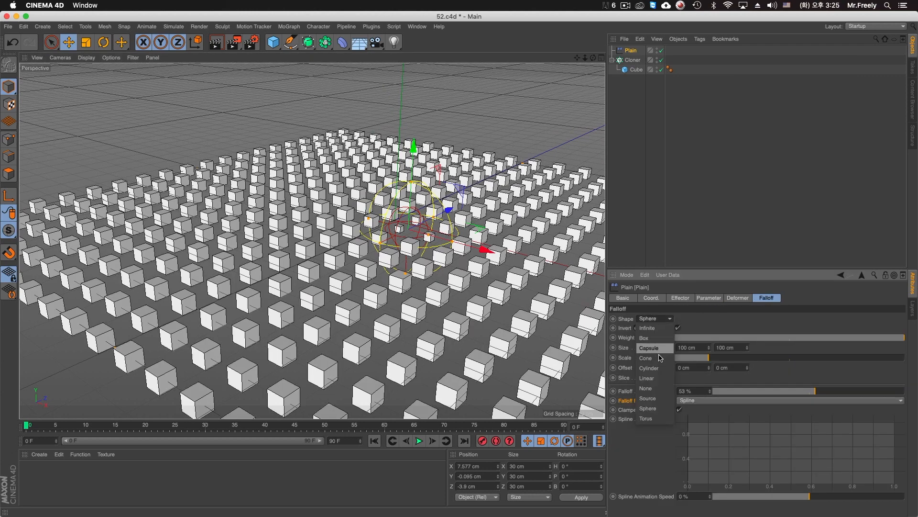
{"action": "left_click", "coordinate": [653, 378]}
{"action": "left_click_drag", "start_coordinate": [397, 229], "coordinate": [306, 244], "text": "alt"}
{"action": "left_click_drag", "start_coordinate": [476, 211], "coordinate": [366, 226]}
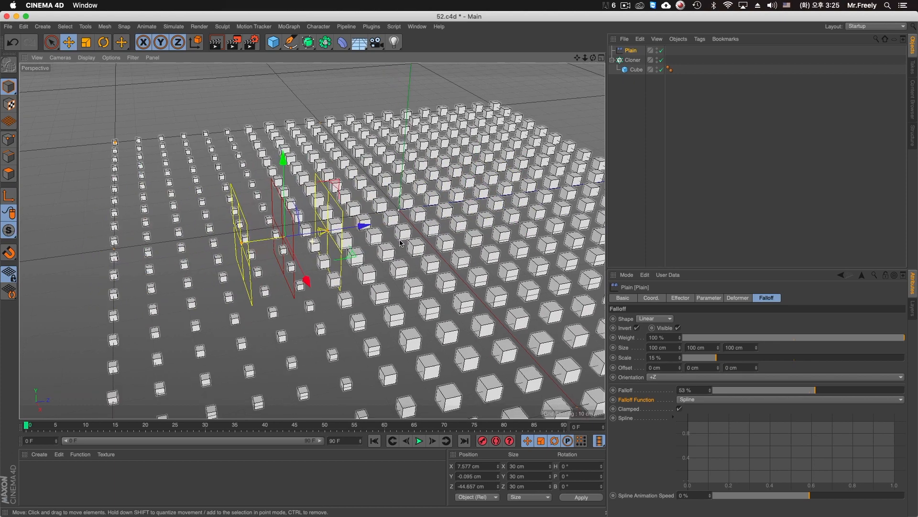
Step: Set the falloff amount to 0% and move the Plain effector beyond the grid's edge to about Z -133 cm
{"action": "middle_click_drag", "start_coordinate": [400, 243], "coordinate": [411, 235], "text": "alt"}
{"action": "left_click_drag", "start_coordinate": [820, 394], "coordinate": [198, 408]}
{"action": "left_click_drag", "start_coordinate": [374, 220], "coordinate": [83, 257]}
Step: Turn on autokeying and, at frame 90, move the Plain effector across the grid to about Z 93.3 cm
{"action": "left_click", "coordinate": [496, 441]}
{"action": "left_click", "coordinate": [499, 426]}
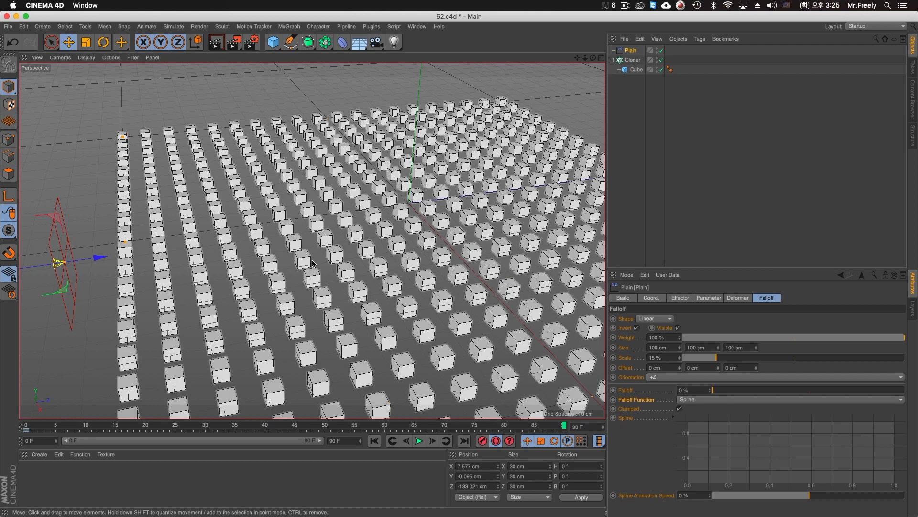
{"action": "right_click_drag", "start_coordinate": [360, 262], "coordinate": [311, 268], "text": "alt"}
{"action": "middle_click_drag", "start_coordinate": [211, 266], "coordinate": [163, 276], "text": "alt"}
{"action": "left_click_drag", "start_coordinate": [91, 267], "coordinate": [639, 216]}
{"action": "middle_click_drag", "start_coordinate": [30, 348], "coordinate": [80, 338], "text": "alt"}
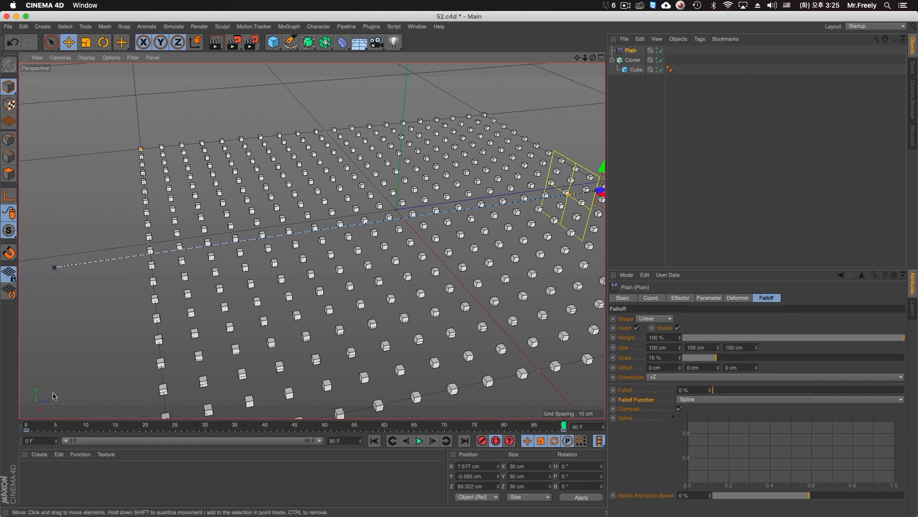
Step: Play the effector animation from the first frame, stop it at frame 57, and turn off autokeying
{"action": "left_click", "coordinate": [375, 441]}
{"action": "left_click", "coordinate": [420, 441]}
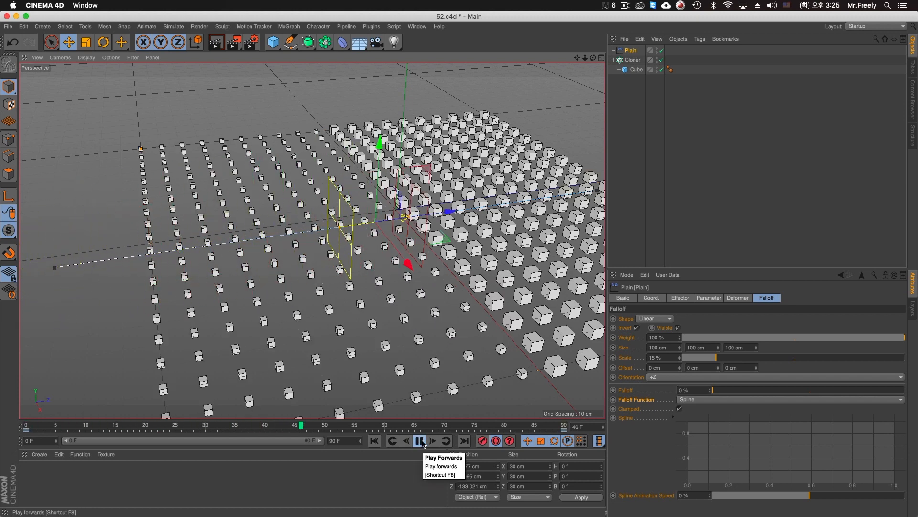
{"action": "left_click", "coordinate": [420, 441]}
{"action": "left_click", "coordinate": [498, 442]}
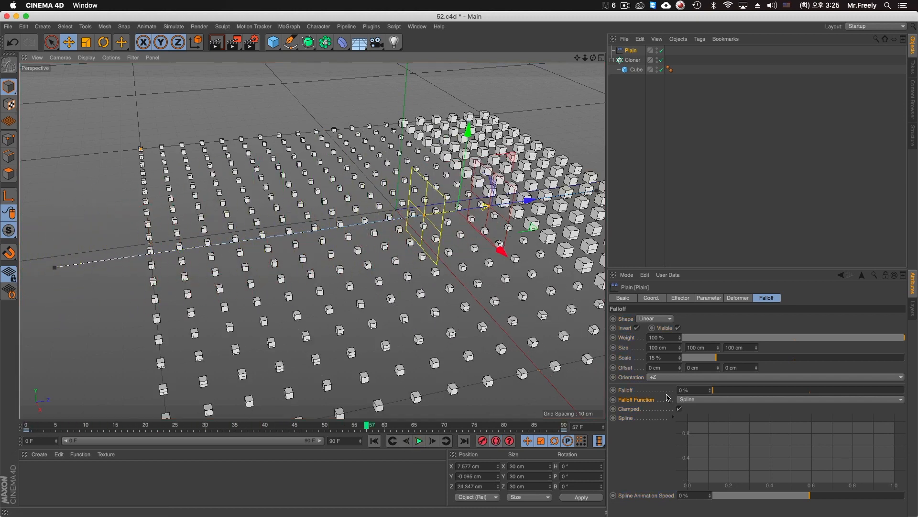
Step: Set the Plain effector's falloff amount to 90%, play the animation from the first frame and stop it at frame 41
{"action": "left_click_drag", "start_coordinate": [733, 393], "coordinate": [887, 391]}
{"action": "left_click", "coordinate": [375, 441]}
{"action": "left_click", "coordinate": [419, 441]}
{"action": "left_click", "coordinate": [419, 441]}
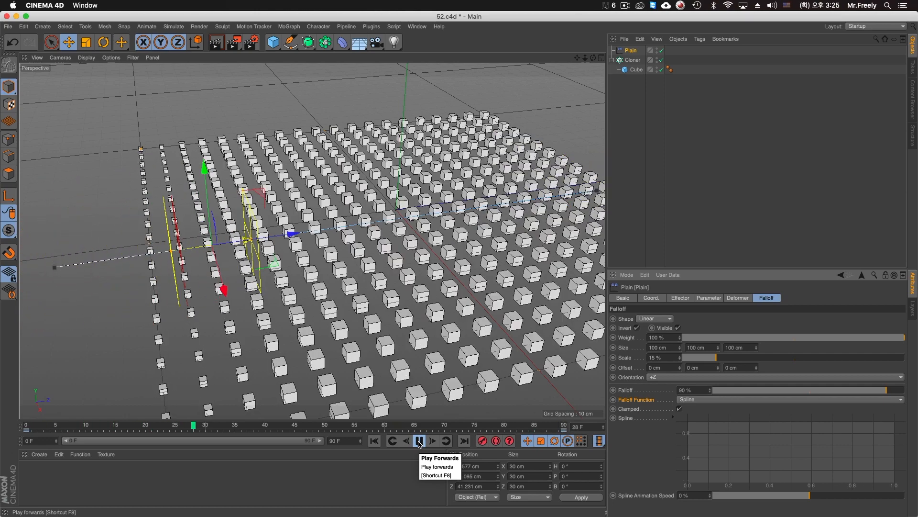
{"action": "left_click", "coordinate": [420, 441]}
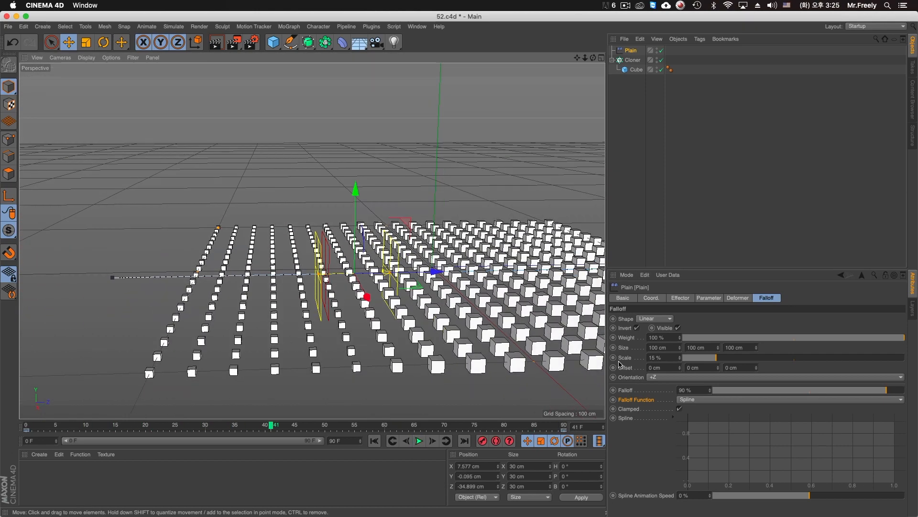
Step: Draw a wavy falloff spline with four points: high near 0.2, low near 0.5, high near 0.8 and low near the end
{"action": "left_click", "coordinate": [723, 445]}
{"action": "left_click_drag", "start_coordinate": [725, 447], "coordinate": [725, 434]}
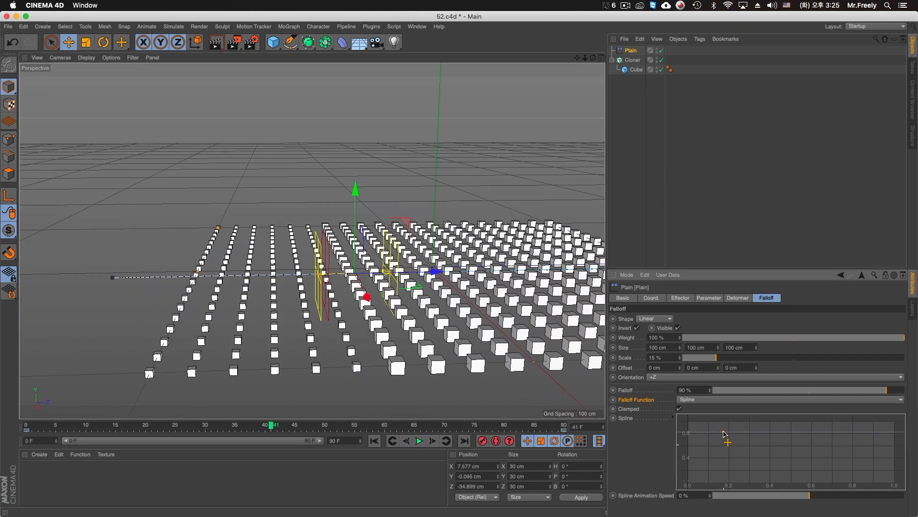
{"action": "left_click_drag", "start_coordinate": [799, 434], "coordinate": [795, 477]}
{"action": "left_click_drag", "start_coordinate": [847, 437], "coordinate": [882, 468]}
{"action": "left_click", "coordinate": [882, 426]}
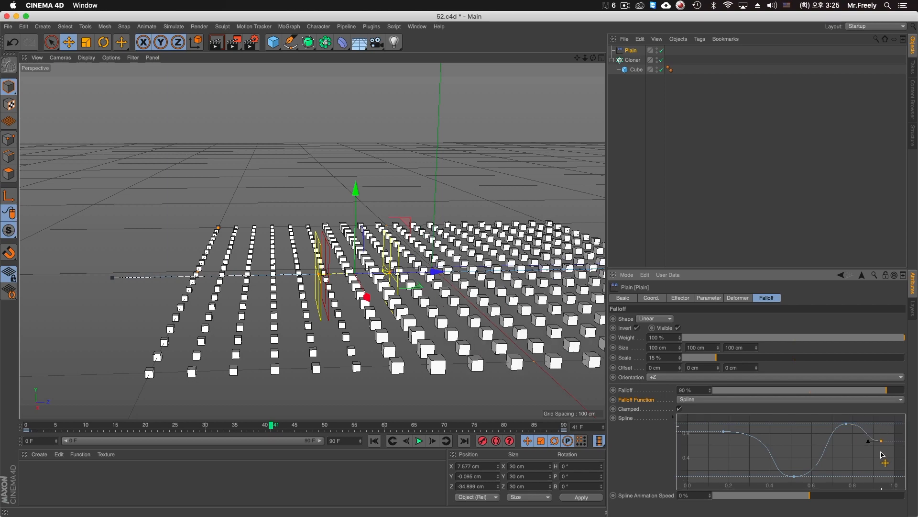
Step: Inspect the clone grid side-on, play the animation from the first frame and stop it at frame 82
{"action": "left_click_drag", "start_coordinate": [374, 225], "coordinate": [366, 259], "text": "alt"}
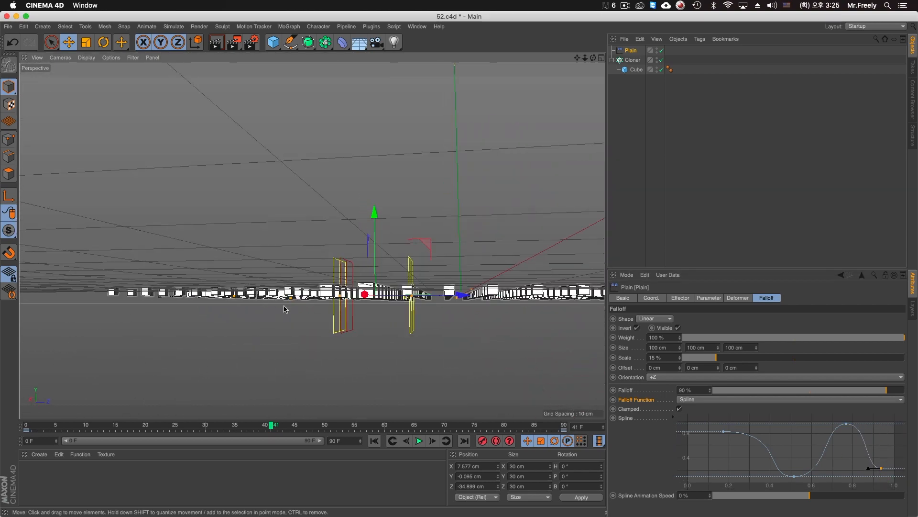
{"action": "left_click_drag", "start_coordinate": [311, 242], "coordinate": [299, 316], "text": "alt"}
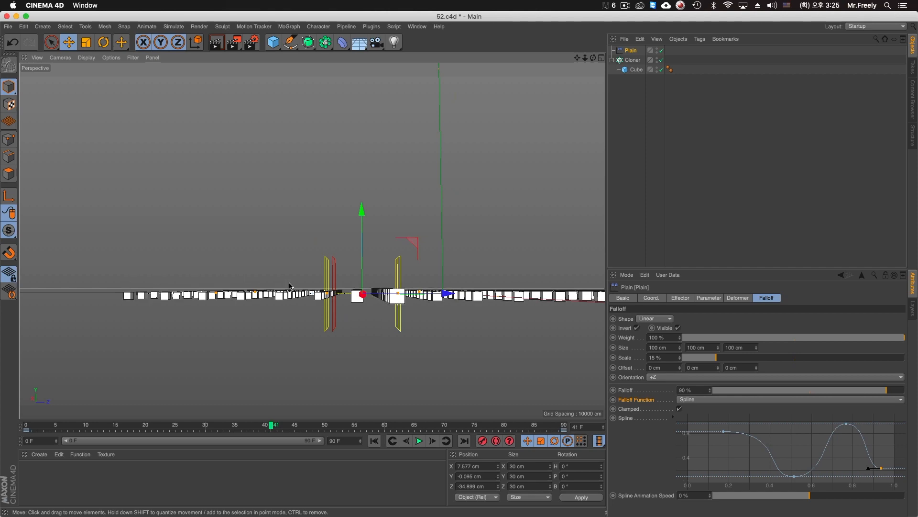
{"action": "left_click_drag", "start_coordinate": [403, 359], "coordinate": [364, 311], "text": "alt"}
{"action": "left_click", "coordinate": [374, 440]}
{"action": "left_click", "coordinate": [419, 440]}
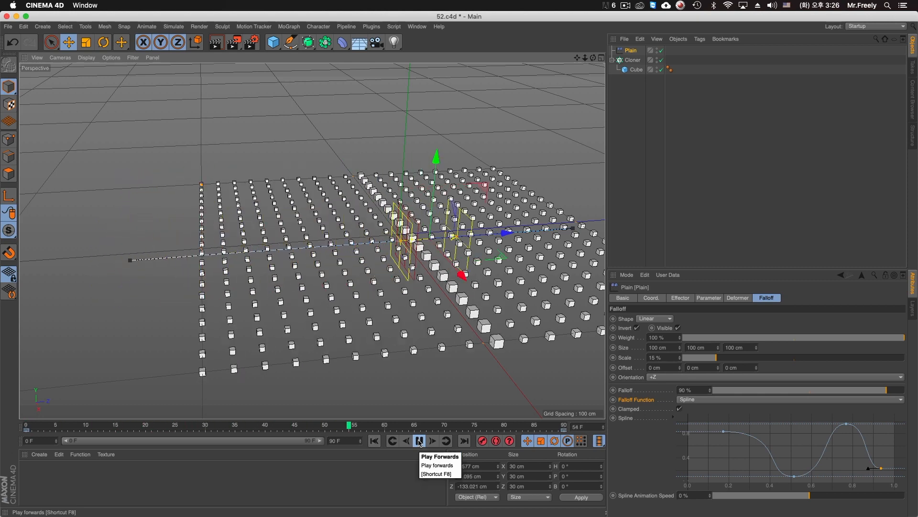
{"action": "left_click", "coordinate": [419, 440]}
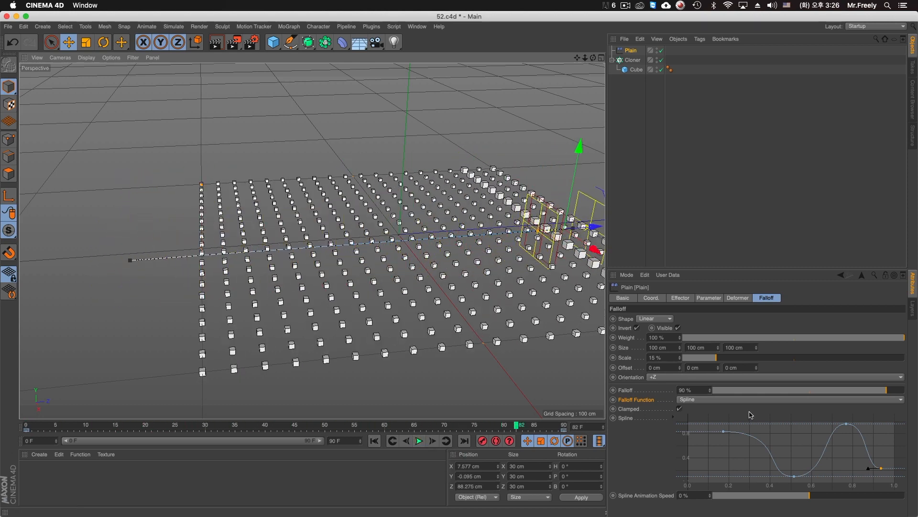
Step: Clear the custom falloff spline and turn off Invert for the Plain effector's falloff
{"action": "right_click", "coordinate": [781, 441]}
{"action": "left_click", "coordinate": [810, 419]}
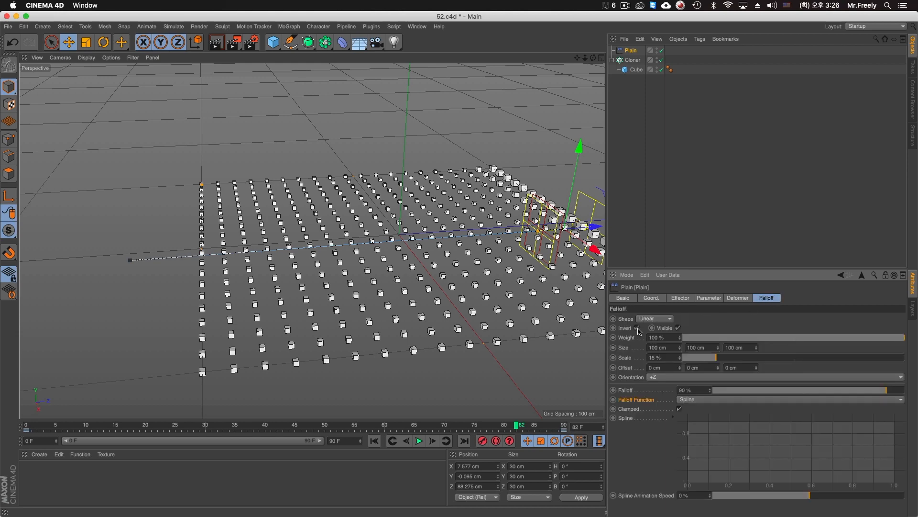
{"action": "left_click", "coordinate": [638, 329]}
Step: Play the animation from the first frame, stop it at frame 58 and render the perspective view
{"action": "left_click", "coordinate": [381, 444]}
{"action": "left_click", "coordinate": [419, 441]}
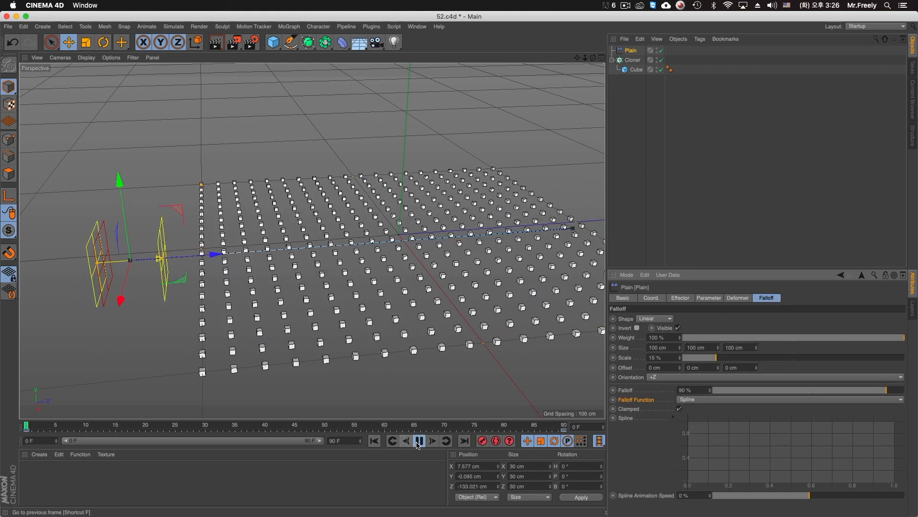
{"action": "left_click", "coordinate": [419, 441]}
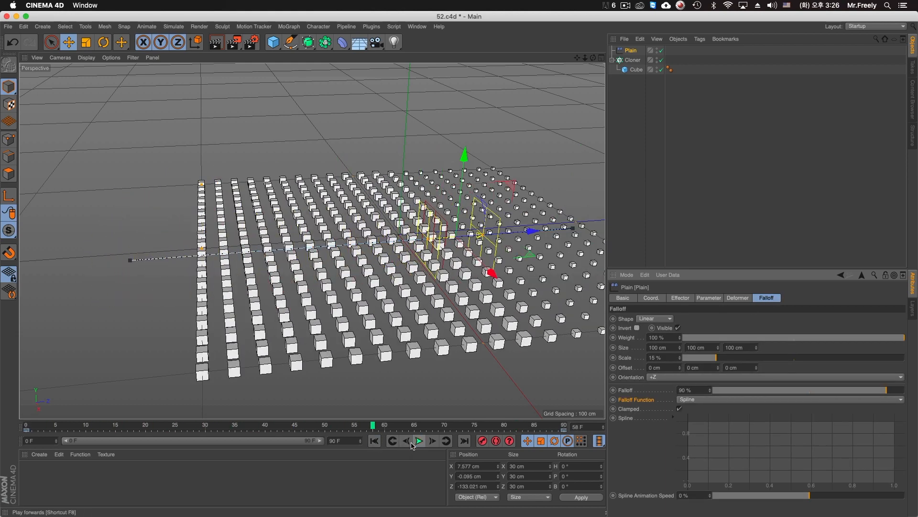
{"action": "key", "text": "super+r"}
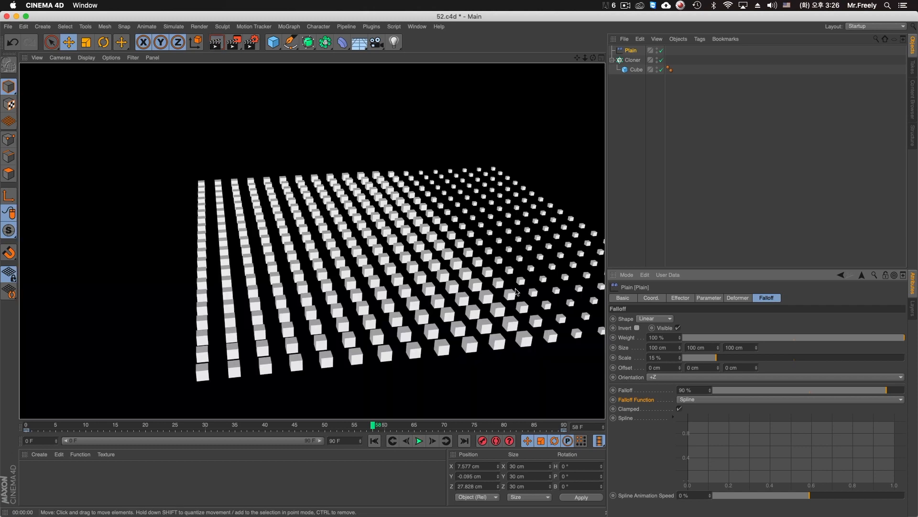
Step: Set the Plain effector's uniform scale to -1 and play the animation from the first frame
{"action": "left_click", "coordinate": [709, 298]}
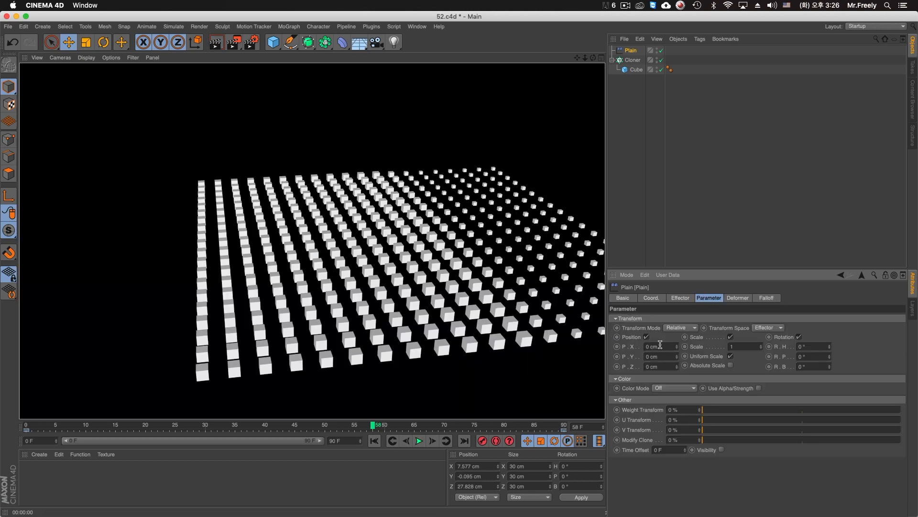
{"action": "left_click", "coordinate": [685, 328]}
{"action": "left_click_drag", "start_coordinate": [739, 347], "coordinate": [700, 350]}
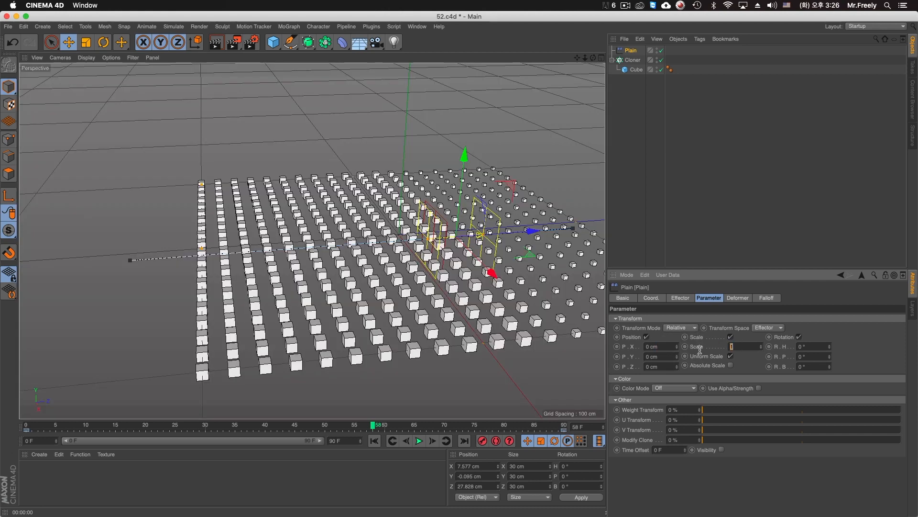
{"action": "type", "text": "-1"}
{"action": "key", "text": "Return"}
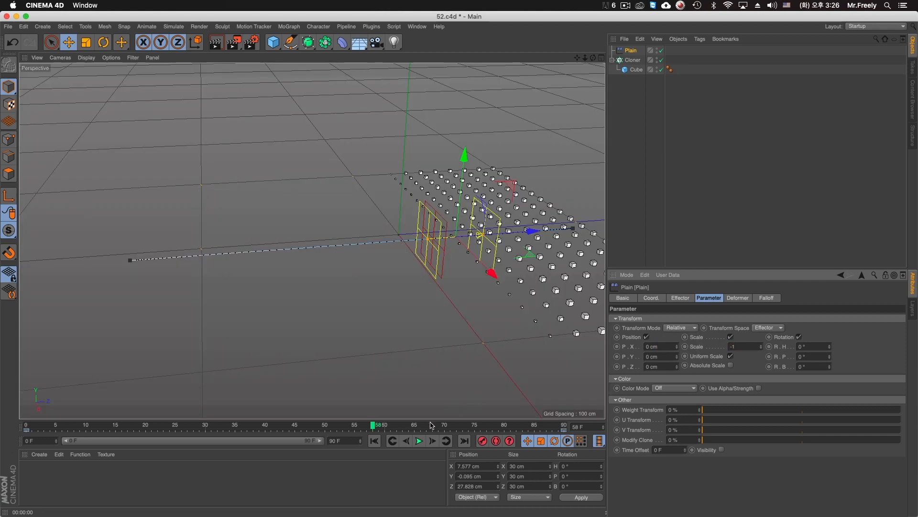
{"action": "left_click", "coordinate": [374, 443]}
{"action": "left_click", "coordinate": [423, 441]}
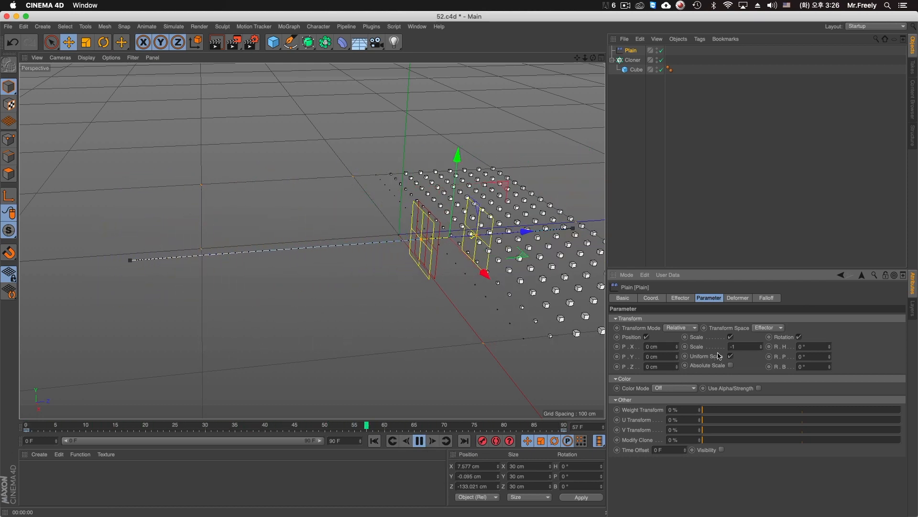
Step: Set the Plain effector's Transform Mode to Absolute and turn off its Position transform while the animation plays
{"action": "left_click", "coordinate": [683, 327]}
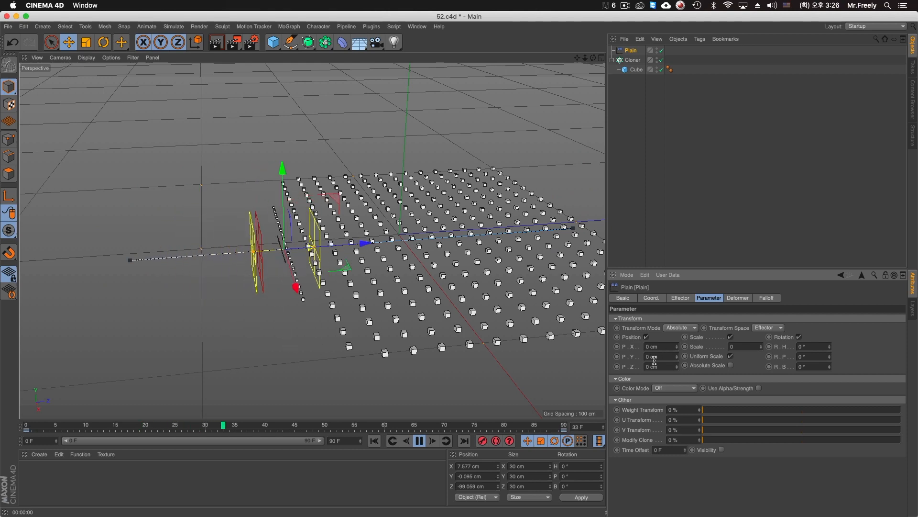
{"action": "left_click", "coordinate": [647, 336]}
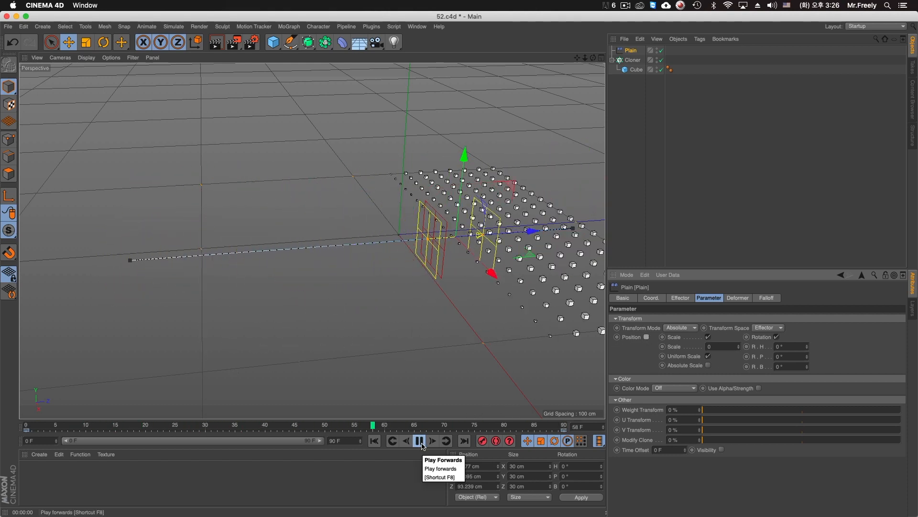
{"action": "left_click", "coordinate": [646, 336]}
{"action": "left_click", "coordinate": [646, 337]}
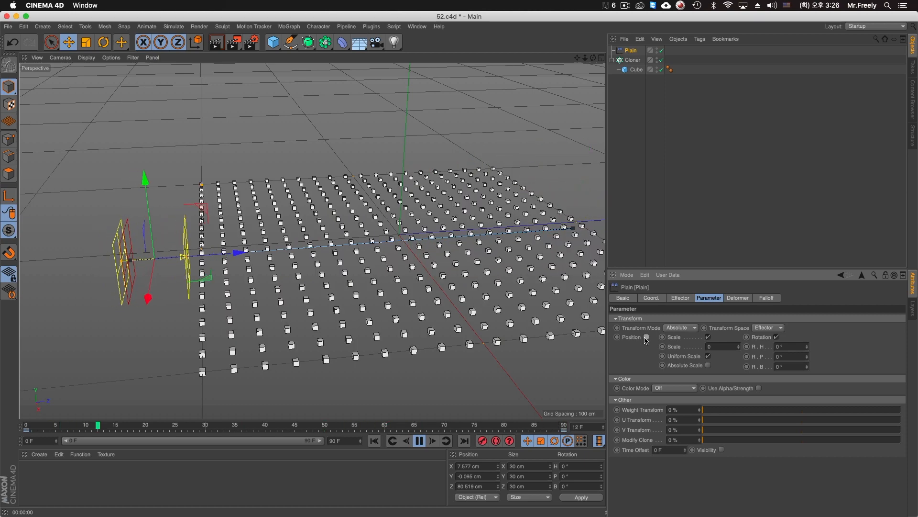
Step: Switch the Plain effector's Transform Mode to Relative and set its uniform scale to -1
{"action": "left_click", "coordinate": [681, 328]}
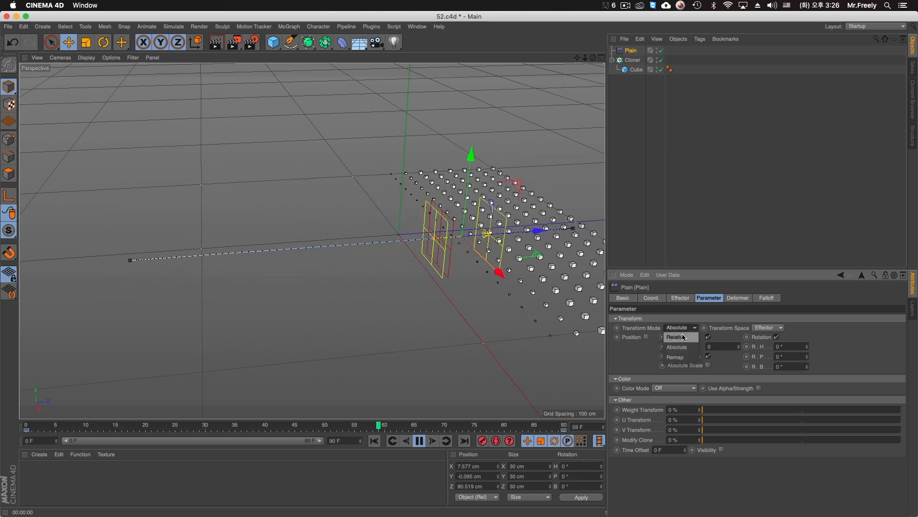
{"action": "left_click", "coordinate": [680, 336]}
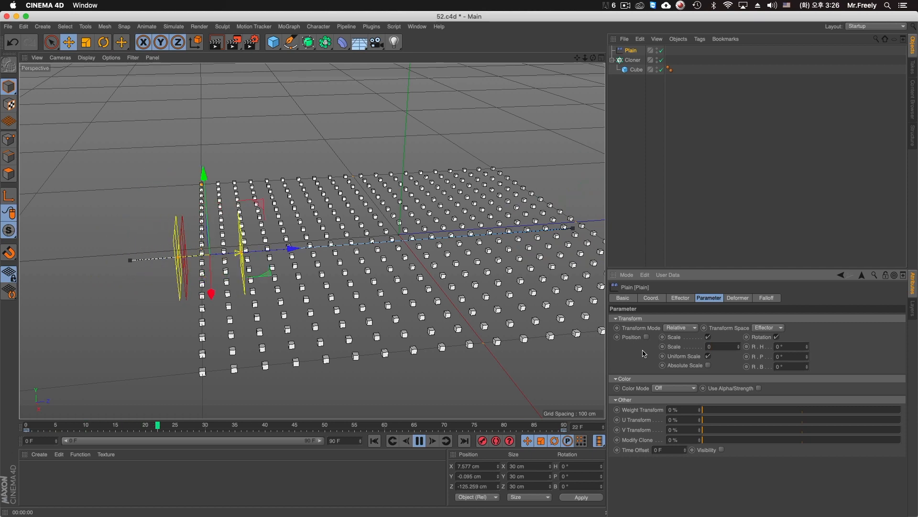
{"action": "type", "text": "-1"}
{"action": "key", "text": "Return"}
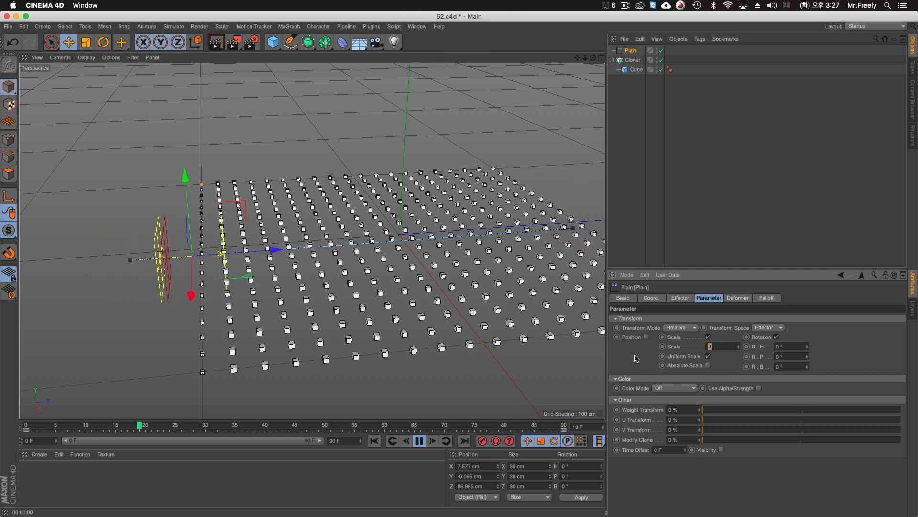
Step: With scale 0, switch the Transform Mode to Absolute and on to Remap, and stop playback at frame 88
{"action": "left_click", "coordinate": [688, 328]}
{"action": "left_click", "coordinate": [680, 338]}
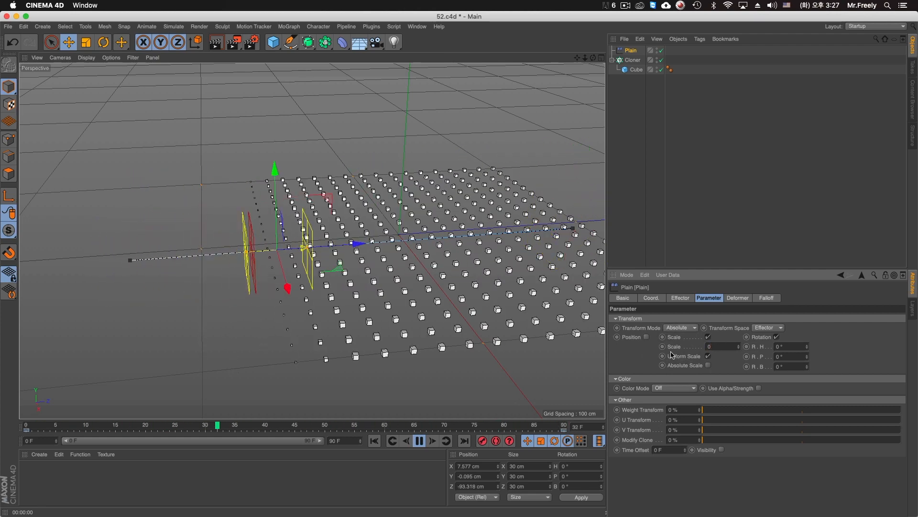
{"action": "left_click", "coordinate": [692, 328]}
{"action": "left_click", "coordinate": [682, 357]}
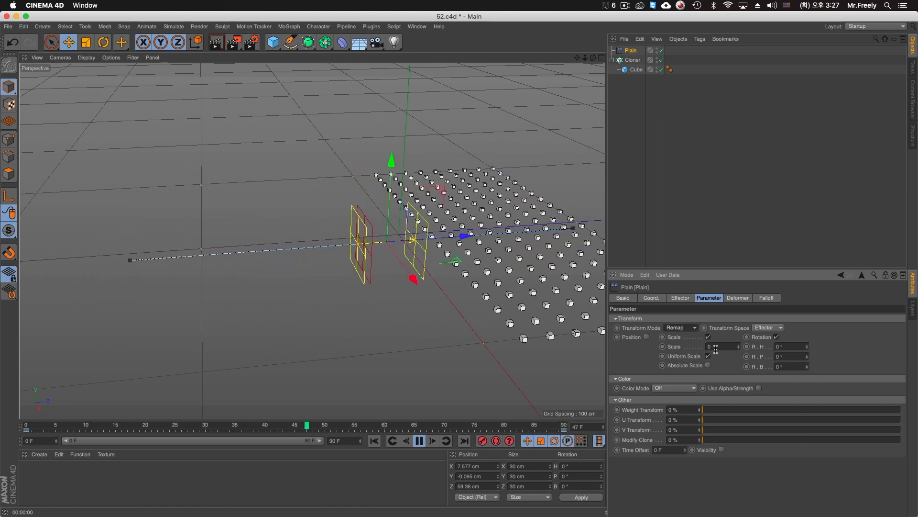
{"action": "left_click", "coordinate": [420, 441]}
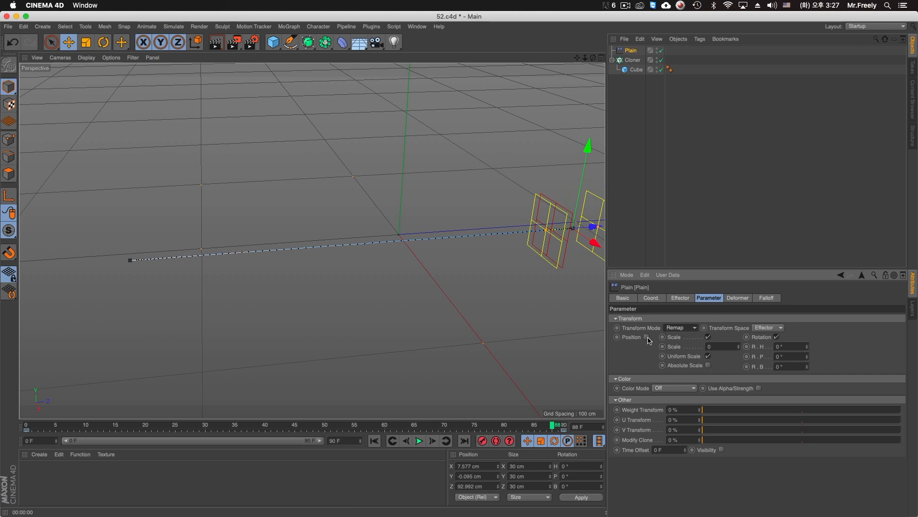
Step: Turn on the Position transform and turn off Rotation, and play the animation from the first frame to frame 63
{"action": "left_click", "coordinate": [647, 338]}
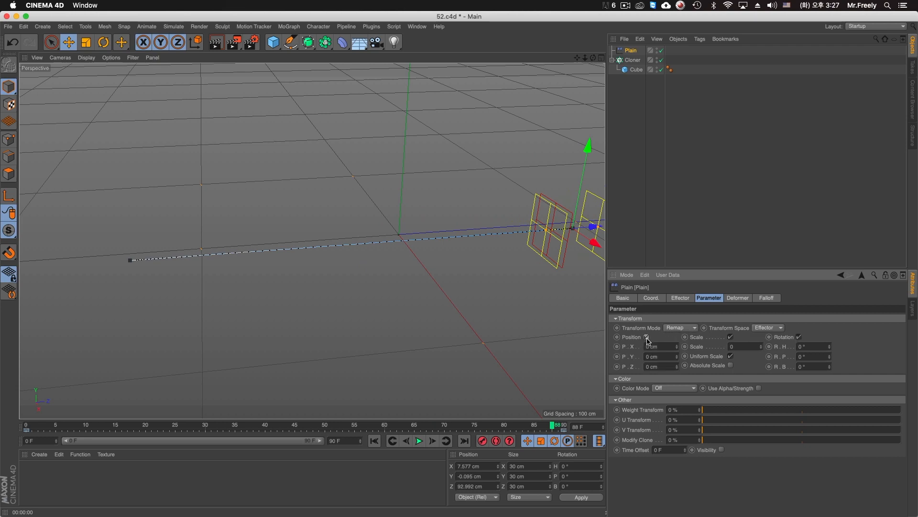
{"action": "left_click", "coordinate": [799, 337]}
{"action": "left_click", "coordinate": [374, 441]}
{"action": "left_click", "coordinate": [419, 441]}
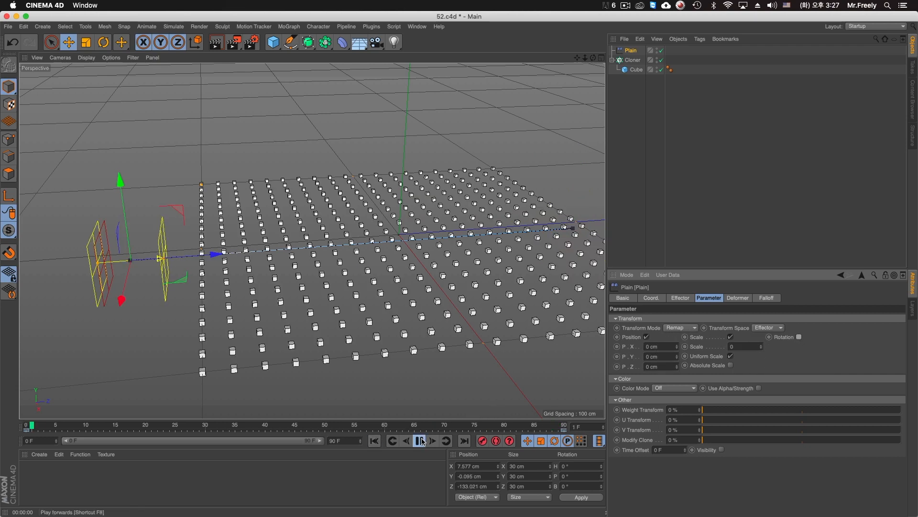
{"action": "left_click", "coordinate": [420, 441]}
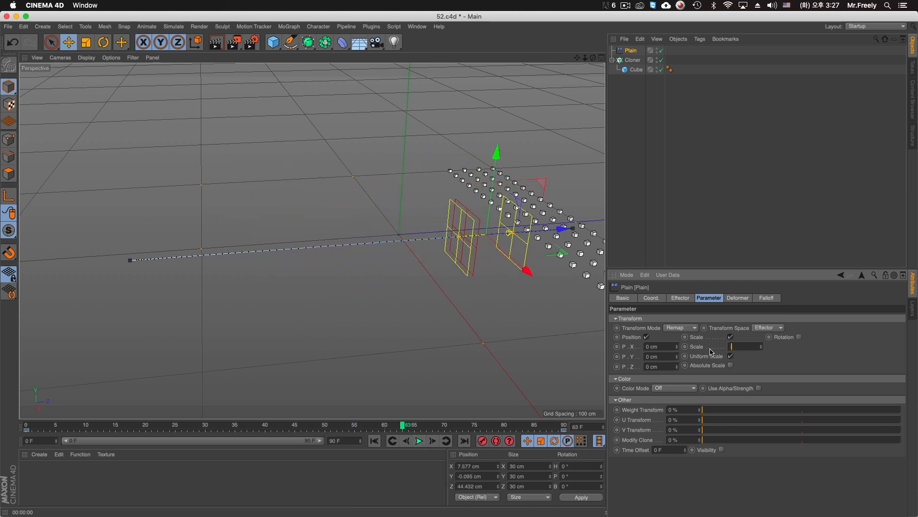
Step: Replay the Remap animation from the first frame with scale 0 and stop it at frame 73
{"action": "left_click", "coordinate": [374, 441]}
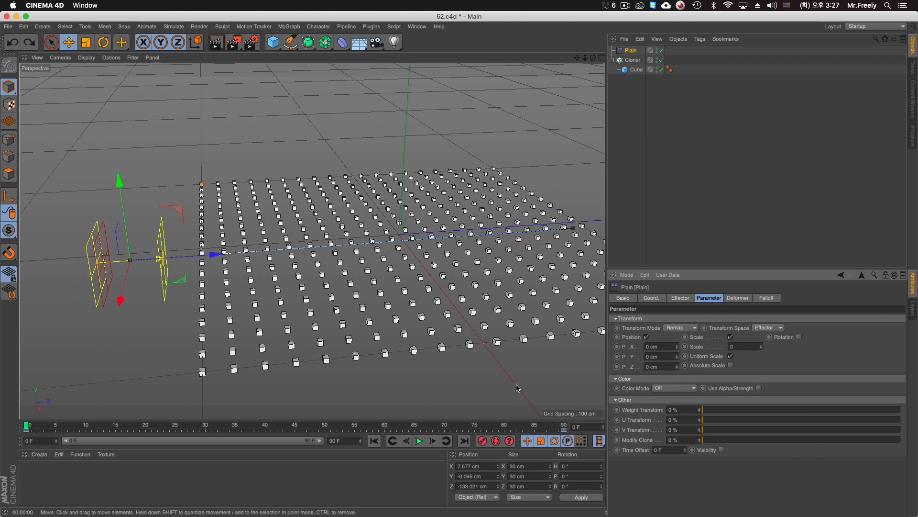
{"action": "left_click", "coordinate": [419, 441]}
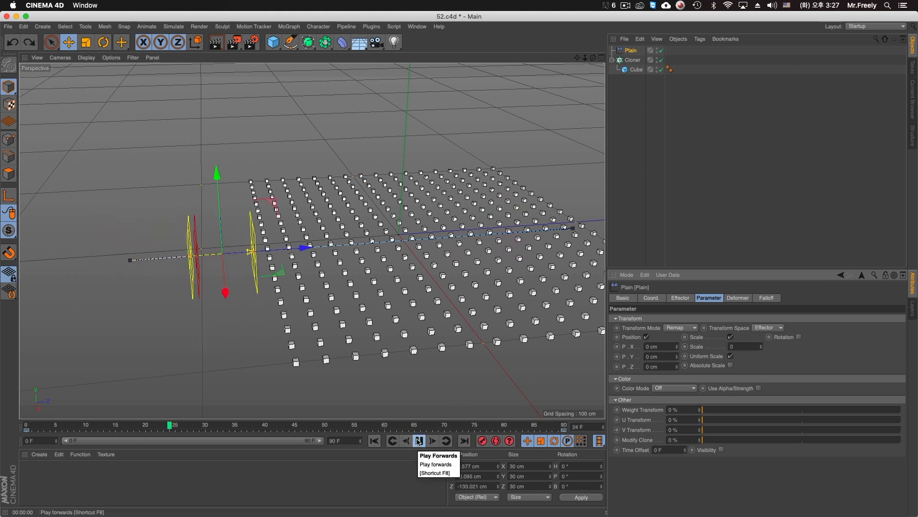
{"action": "left_click", "coordinate": [418, 440]}
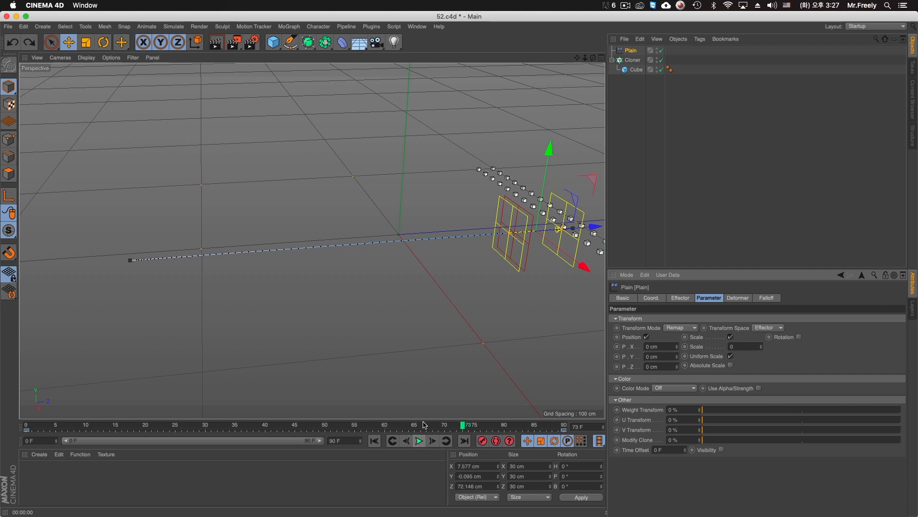
Step: Set the Plain effector's Transform Mode to Absolute, play the animation from the first frame and stop it at frame 36
{"action": "left_click", "coordinate": [679, 328]}
{"action": "left_click", "coordinate": [676, 347]}
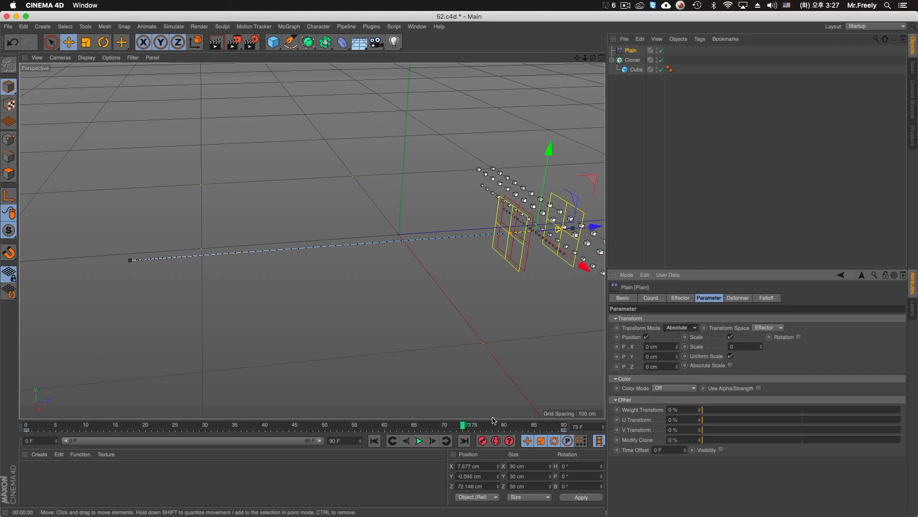
{"action": "left_click", "coordinate": [375, 440]}
{"action": "left_click", "coordinate": [420, 441]}
{"action": "left_click", "coordinate": [420, 440]}
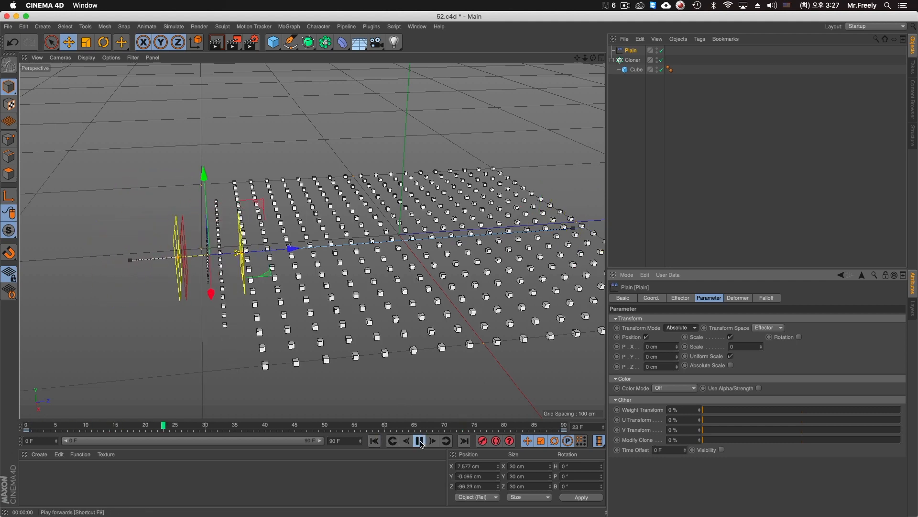
{"action": "left_click", "coordinate": [420, 440]}
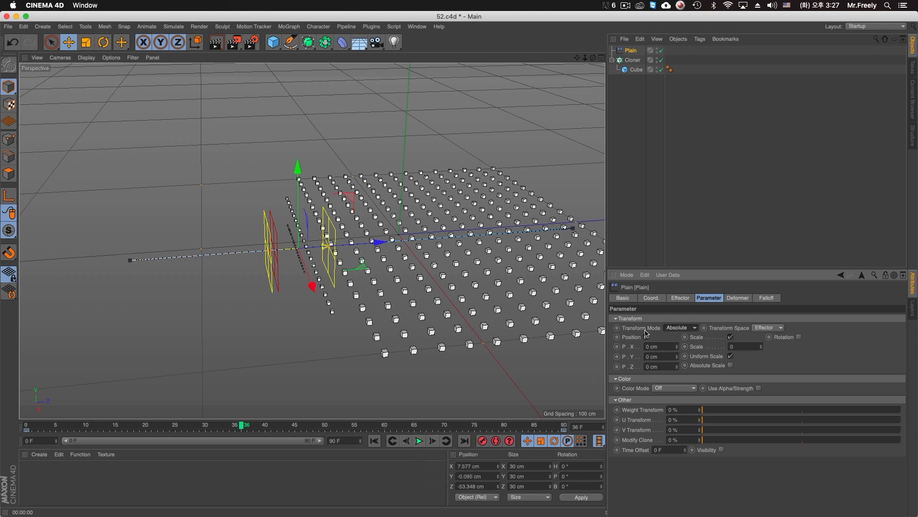
Step: Set the Plain effector's Transform Mode back to Relative and play the animation from the start
{"action": "left_click", "coordinate": [676, 338]}
{"action": "left_click", "coordinate": [392, 443]}
{"action": "left_click", "coordinate": [420, 441]}
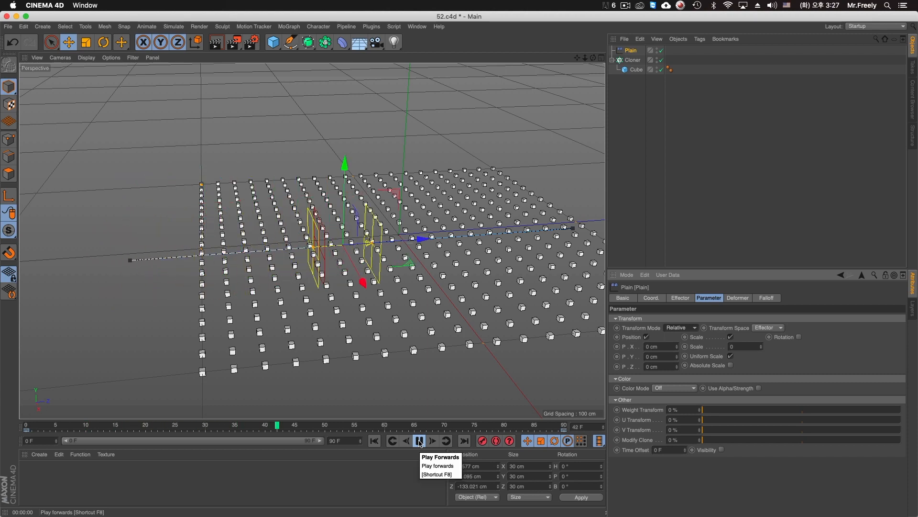
Step: Stop the playback at frame 50 and set the Plain effector's scale to -1
{"action": "left_click", "coordinate": [420, 440]}
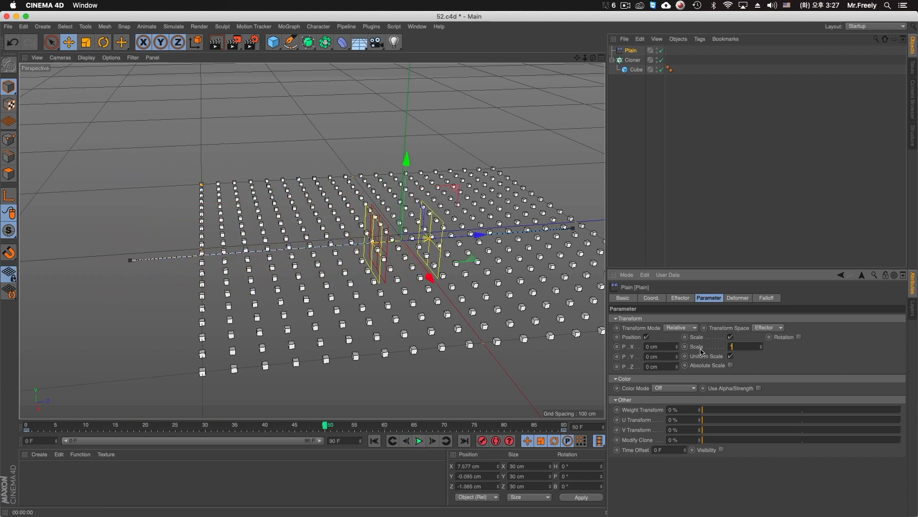
{"action": "type", "text": "-1"}
{"action": "key", "text": "Return"}
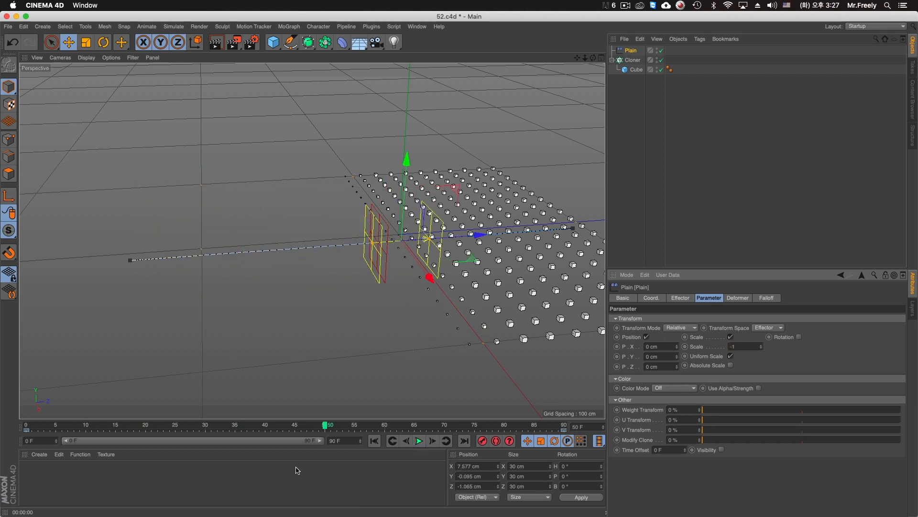
Step: Play the animation from the first frame, pause it at frame 29, and resume it up to frame 87
{"action": "left_click", "coordinate": [375, 441]}
{"action": "left_click", "coordinate": [419, 440]}
{"action": "left_click", "coordinate": [419, 441]}
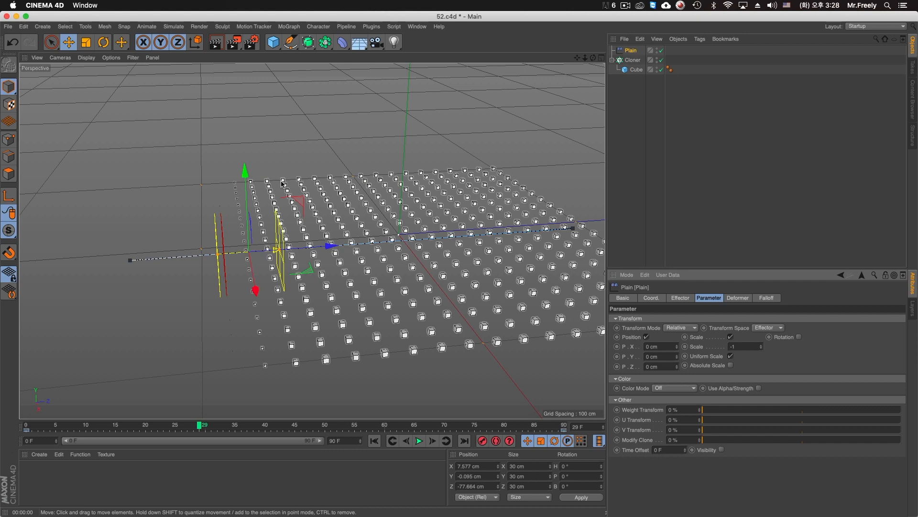
{"action": "left_click", "coordinate": [420, 441]}
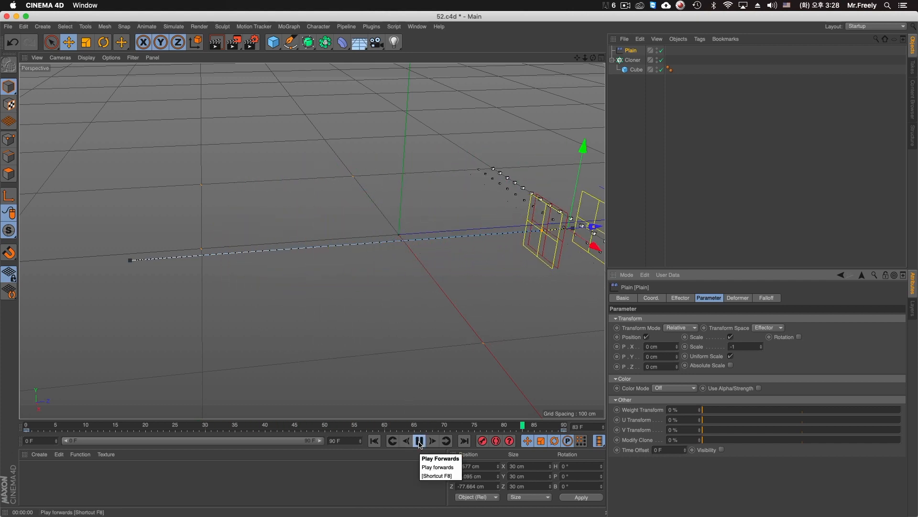
{"action": "left_click", "coordinate": [420, 440]}
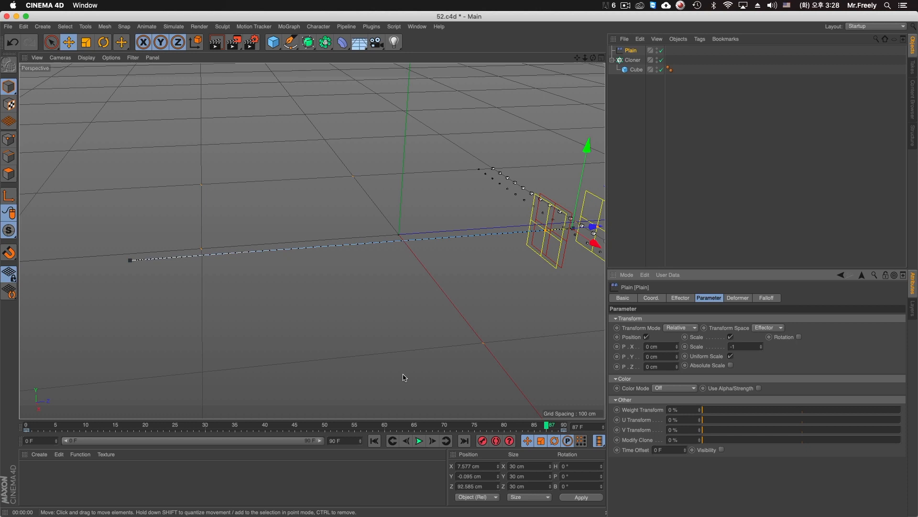
Step: Replay the animation from the first frame with scale -1 and stop it
{"action": "left_click", "coordinate": [375, 440]}
{"action": "left_click", "coordinate": [420, 440]}
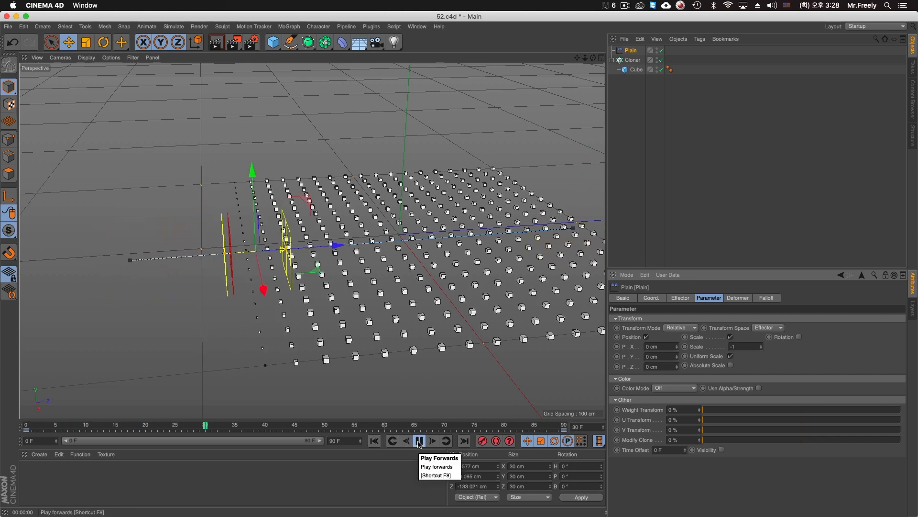
{"action": "left_click", "coordinate": [420, 440]}
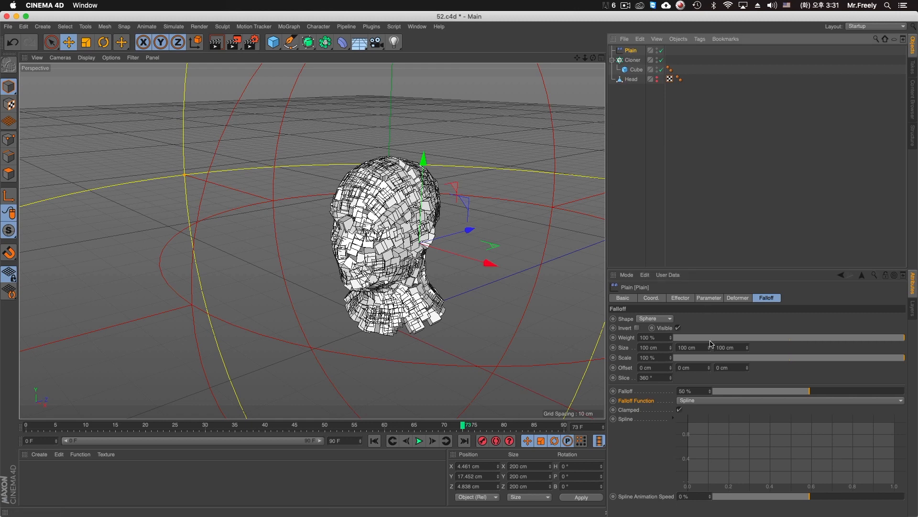
Step: In the head scene, set the Plain effector's falloff shape to Linear and move the effector along Z to about -103 cm
{"action": "left_click", "coordinate": [711, 404]}
{"action": "left_click", "coordinate": [634, 409]}
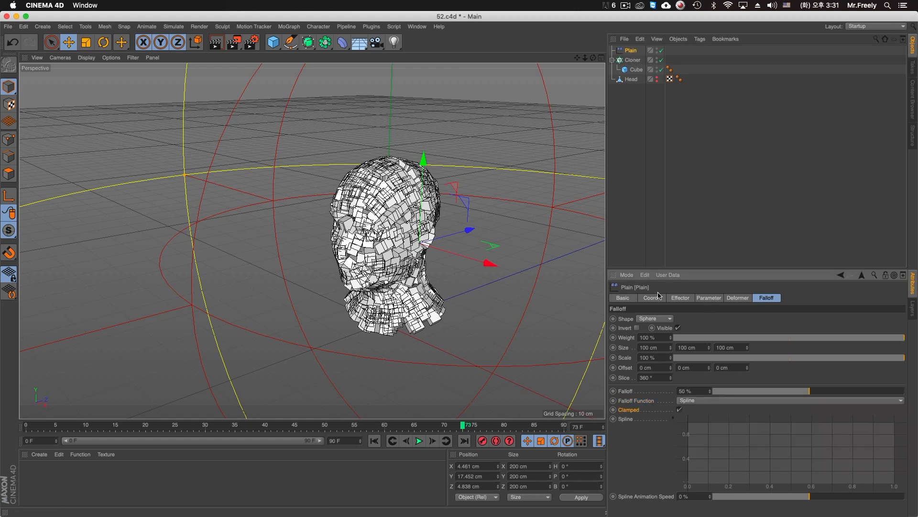
{"action": "left_click", "coordinate": [656, 318]}
{"action": "left_click", "coordinate": [658, 377]}
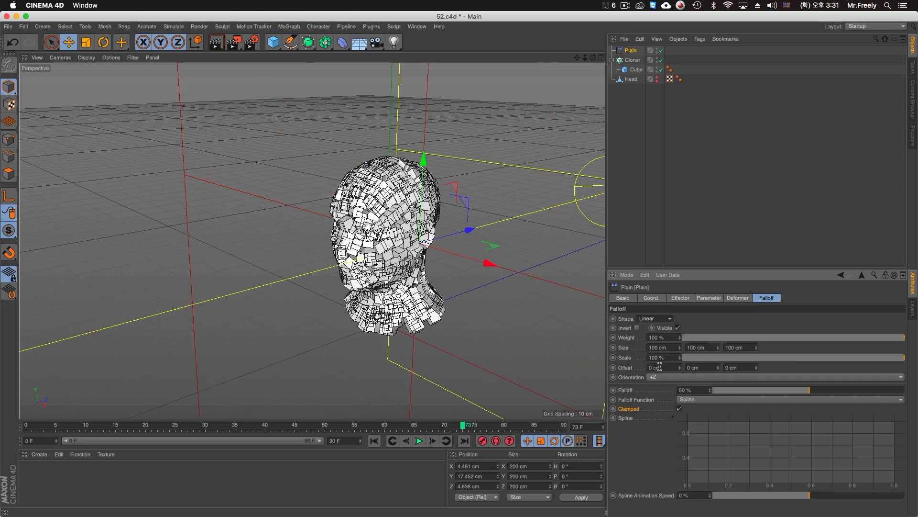
{"action": "right_click_drag", "start_coordinate": [483, 270], "coordinate": [390, 316], "text": "alt"}
{"action": "mouse_move", "coordinate": [512, 255]}
{"action": "left_mouse_down"}
{"action": "mouse_move", "coordinate": [400, 286]}
{"action": "mouse_move", "coordinate": [411, 271]}
{"action": "mouse_move", "coordinate": [385, 266]}
{"action": "left_mouse_up"}
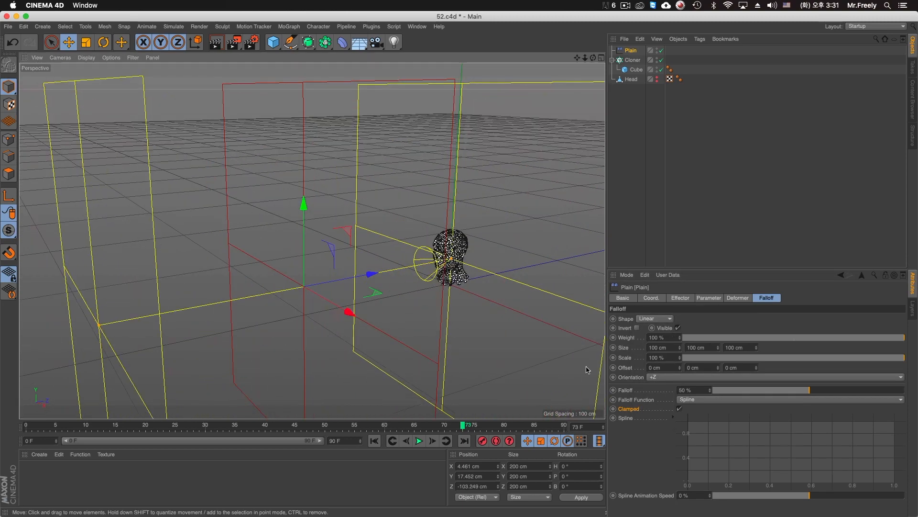
Step: Set the falloff scale to 18 % and move the effector along Z to about -37 cm, in front of the face
{"action": "left_click_drag", "start_coordinate": [751, 359], "coordinate": [722, 362]}
{"action": "right_click_drag", "start_coordinate": [306, 300], "coordinate": [397, 290], "text": "alt"}
{"action": "left_click_drag", "start_coordinate": [367, 265], "coordinate": [492, 240]}
{"action": "middle_click_drag", "start_coordinate": [509, 242], "coordinate": [313, 266], "text": "alt"}
{"action": "left_click_drag", "start_coordinate": [314, 266], "coordinate": [311, 261], "text": "alt"}
{"action": "right_click_drag", "start_coordinate": [311, 261], "coordinate": [412, 267], "text": "alt"}
{"action": "left_click_drag", "start_coordinate": [286, 260], "coordinate": [336, 258]}
{"action": "left_click_drag", "start_coordinate": [413, 282], "coordinate": [353, 293], "text": "alt"}
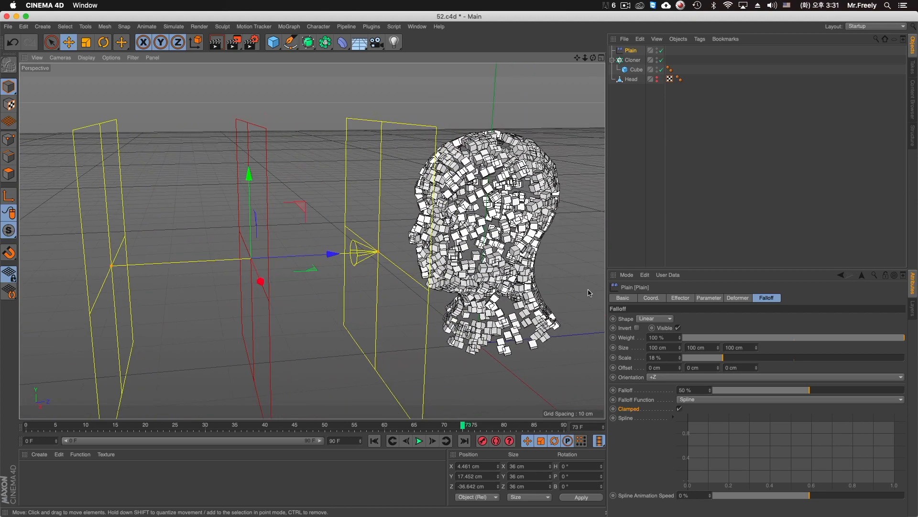
Step: Keep the Plain effector's Transform Mode at Relative and set its scale to -1
{"action": "left_click", "coordinate": [677, 298]}
{"action": "left_click", "coordinate": [706, 298]}
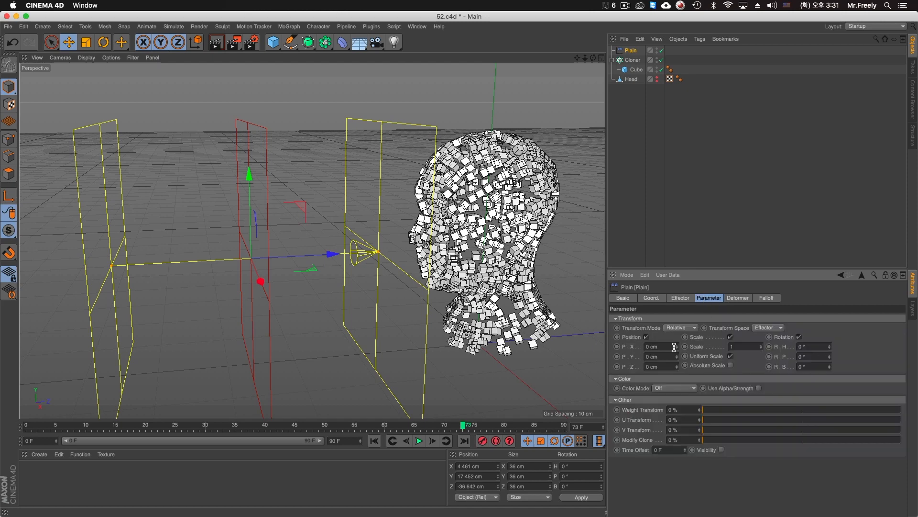
{"action": "left_click", "coordinate": [689, 329]}
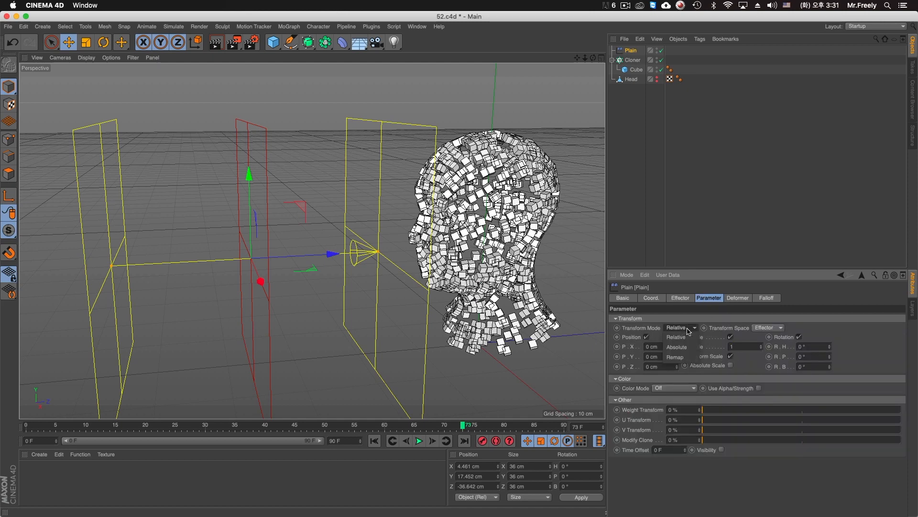
{"action": "left_click", "coordinate": [689, 337]}
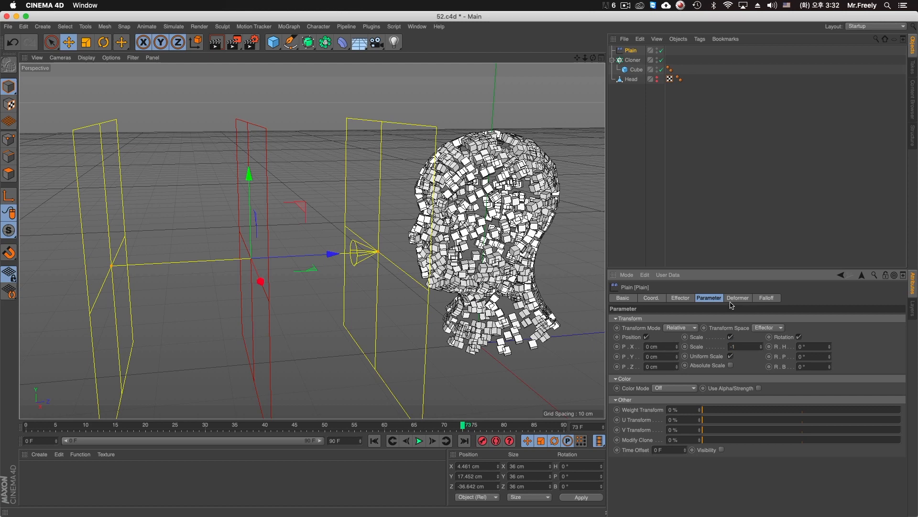
Step: Keyframe the Plain effector at frame 0 and at frame 90, with its Z position moved to about 14 cm at the end
{"action": "left_click", "coordinate": [375, 441]}
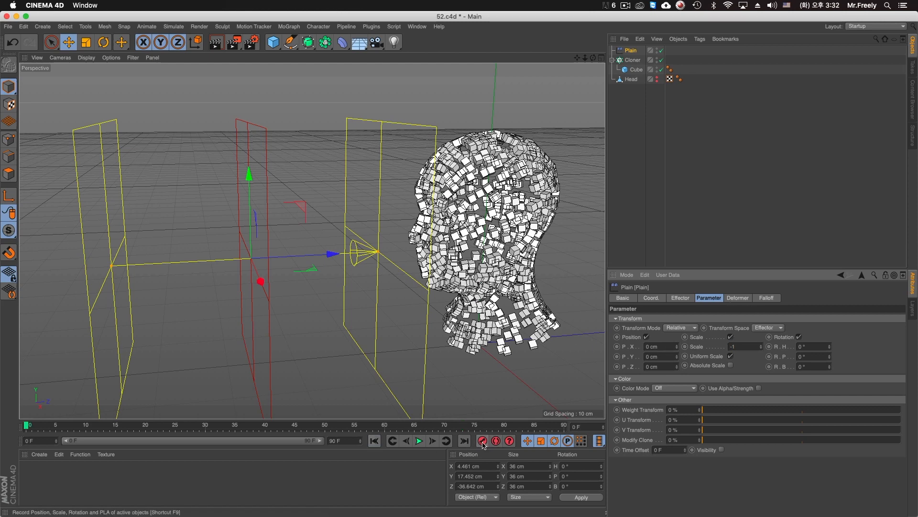
{"action": "left_click", "coordinate": [307, 426]}
{"action": "left_click_drag", "start_coordinate": [333, 254], "coordinate": [421, 255]}
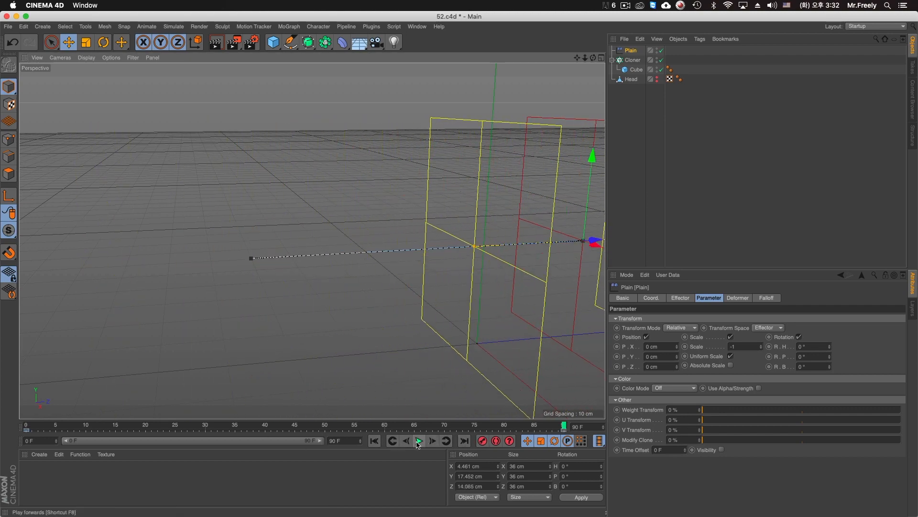
Step: Play the animation of the falloff passing through the head closely and stop it at frame 43
{"action": "scroll", "coordinate": [469, 252], "scroll_direction": "up", "scroll_amount": 6}
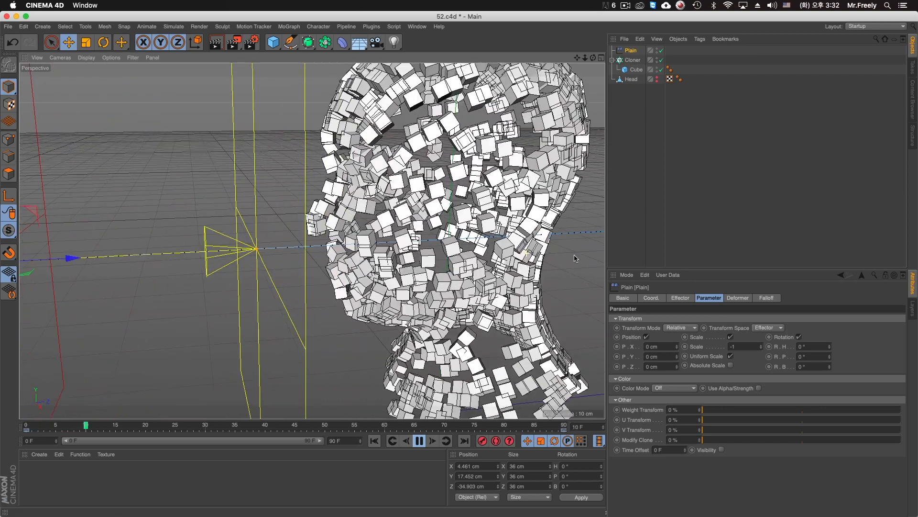
{"action": "scroll", "coordinate": [462, 257], "scroll_direction": "down", "scroll_amount": 1}
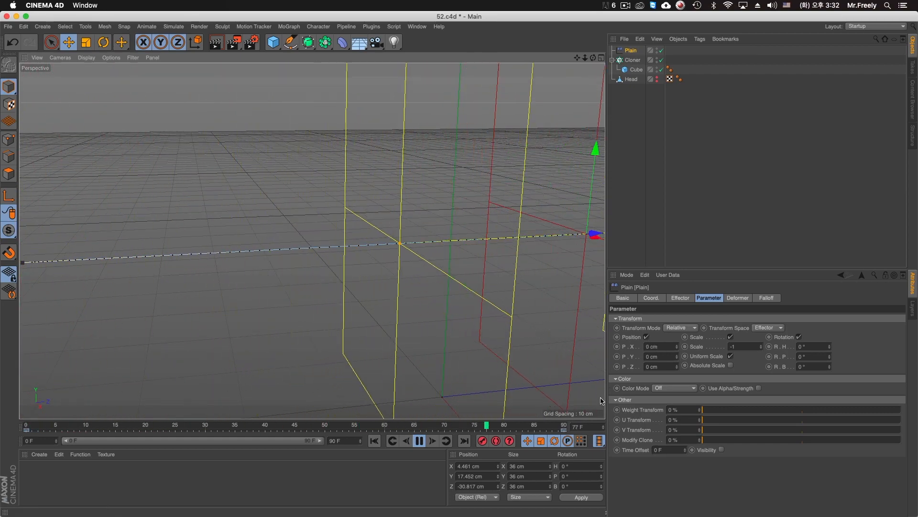
{"action": "left_click_drag", "start_coordinate": [659, 358], "coordinate": [627, 358]}
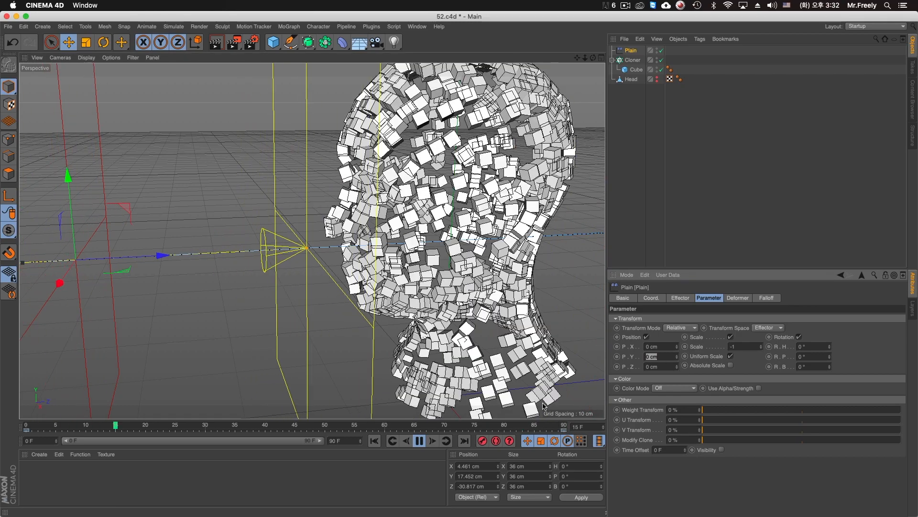
{"action": "left_click", "coordinate": [420, 441]}
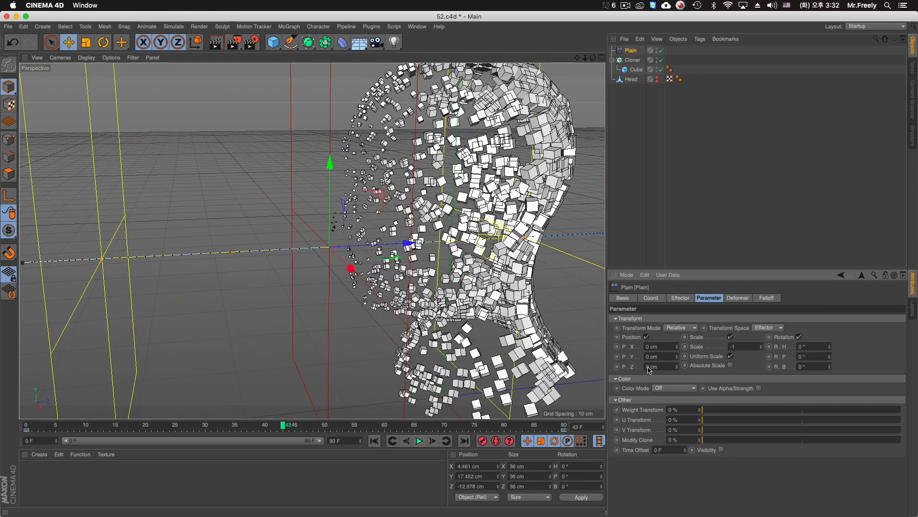
Step: Set the Plain effector's position to Y 18 cm and Z -37 cm, and its rotation to H 117°, P 539° and B 200°
{"action": "left_click_drag", "start_coordinate": [677, 358], "coordinate": [677, 342]}
{"action": "left_click_drag", "start_coordinate": [677, 367], "coordinate": [677, 385]}
{"action": "left_click_drag", "start_coordinate": [829, 346], "coordinate": [830, 287]}
{"action": "left_click_drag", "start_coordinate": [830, 367], "coordinate": [823, 385]}
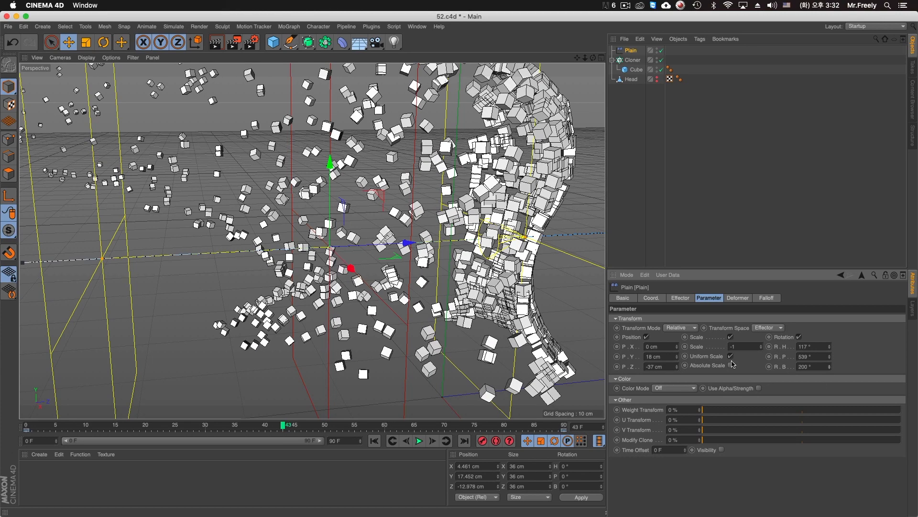
Step: Replay the head animation from the first frame and stop it at frame 38
{"action": "left_click", "coordinate": [374, 441]}
{"action": "left_click", "coordinate": [419, 441]}
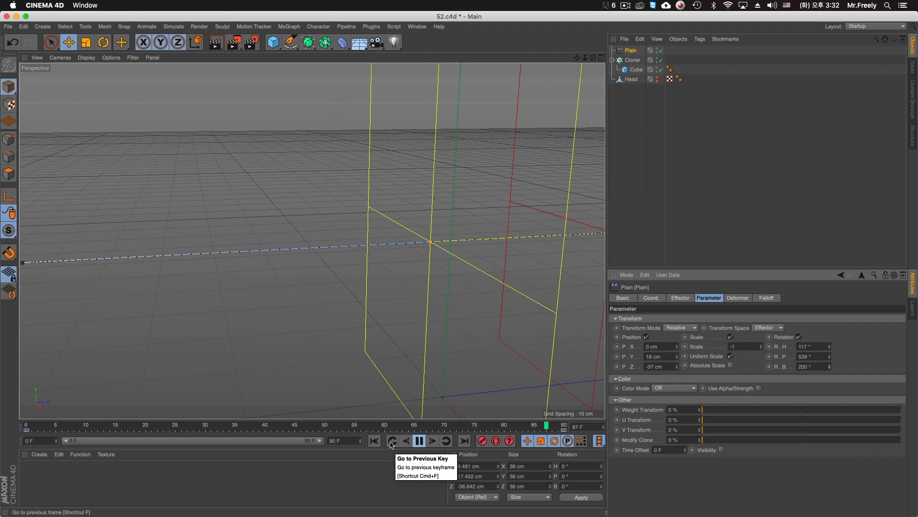
{"action": "left_click", "coordinate": [419, 441]}
Step: Set the Plain effector's Transform Space to Node, play the animation and stop it at frame 53
{"action": "left_click", "coordinate": [768, 328]}
{"action": "left_click", "coordinate": [759, 338]}
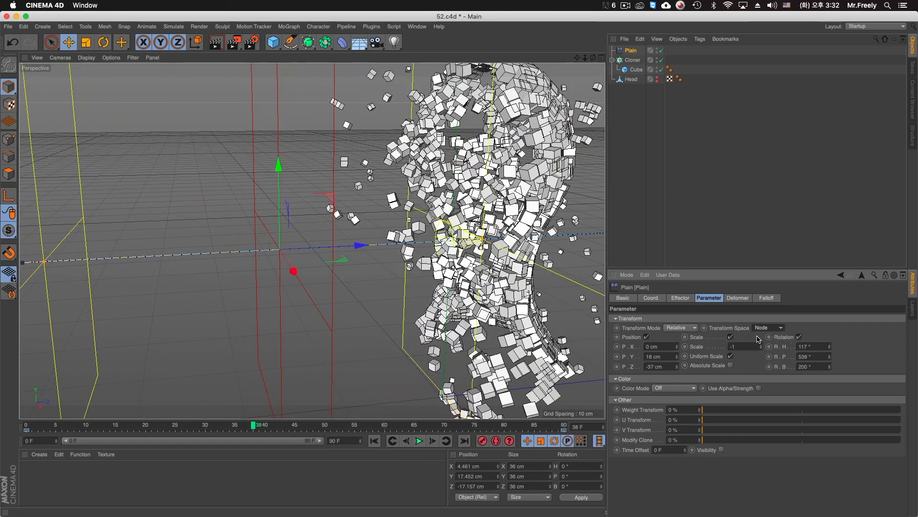
{"action": "left_click", "coordinate": [420, 440]}
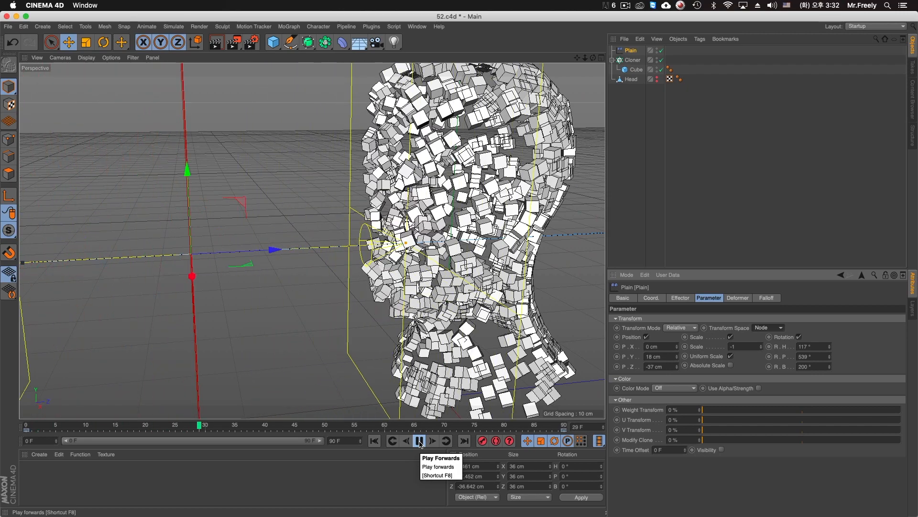
{"action": "left_click", "coordinate": [419, 441]}
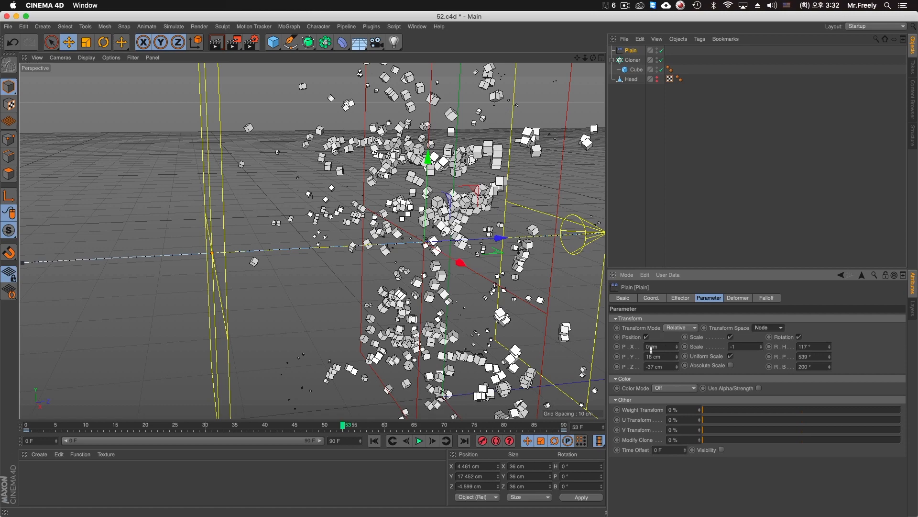
Step: Set the Plain effector's falloff to 83 % and play the animation from the first frame
{"action": "left_click", "coordinate": [738, 298]}
{"action": "left_click", "coordinate": [765, 299]}
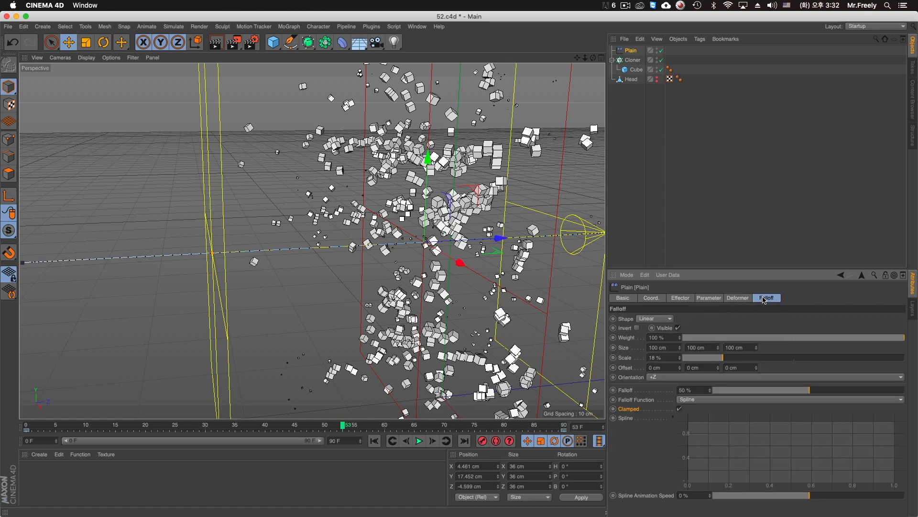
{"action": "mouse_move", "coordinate": [725, 359]}
{"action": "left_mouse_down"}
{"action": "mouse_move", "coordinate": [755, 359]}
{"action": "mouse_move", "coordinate": [723, 359]}
{"action": "left_mouse_up"}
{"action": "left_click_drag", "start_coordinate": [809, 390], "coordinate": [873, 391]}
{"action": "left_click", "coordinate": [376, 441]}
{"action": "left_click", "coordinate": [419, 441]}
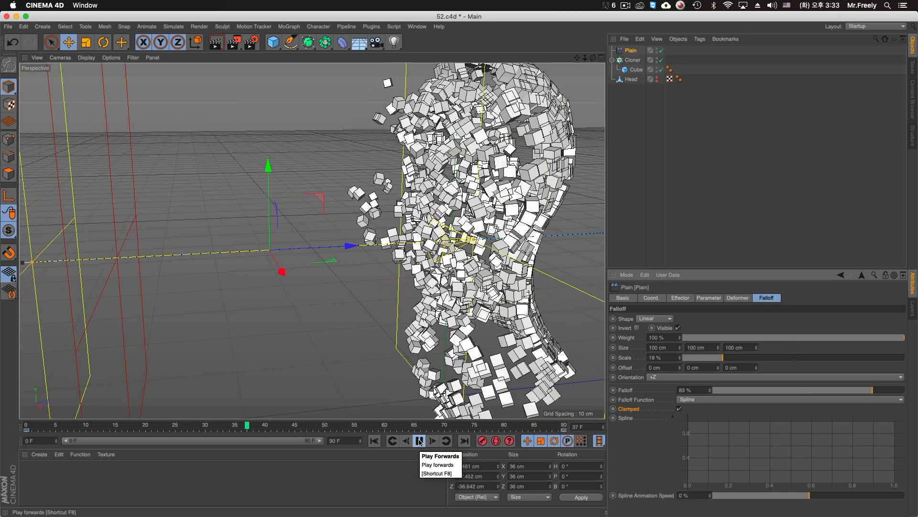
Step: Raise the falloff to 95 % during playback, lower it to 68 %, and stop the animation at frame 37
{"action": "left_click_drag", "start_coordinate": [873, 390], "coordinate": [896, 390]}
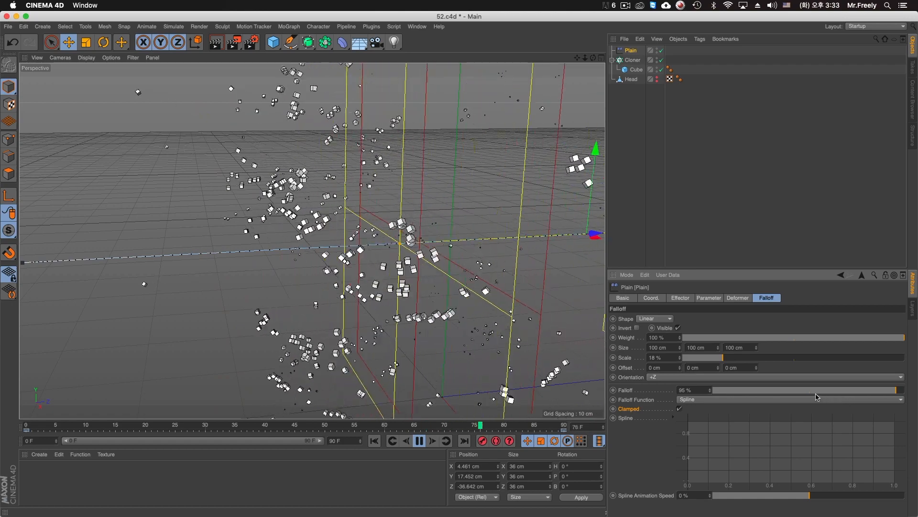
{"action": "left_click", "coordinate": [722, 391]}
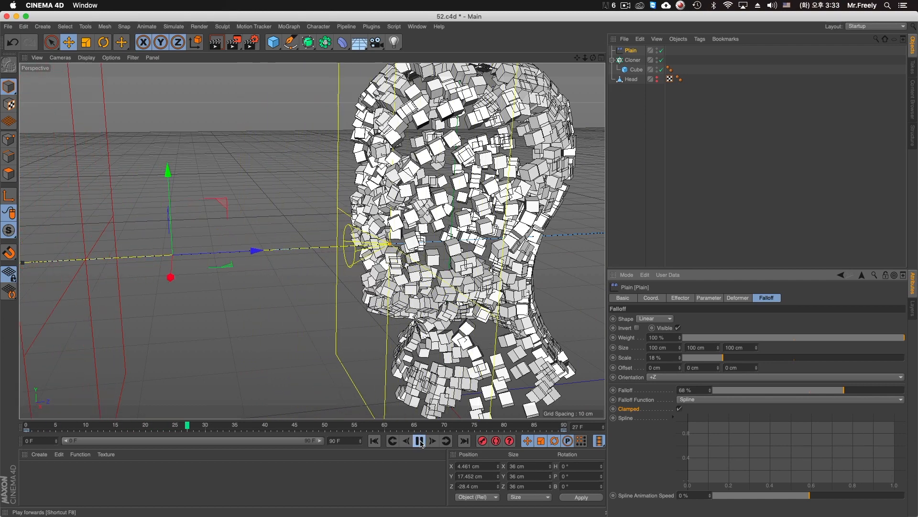
{"action": "left_click", "coordinate": [419, 440]}
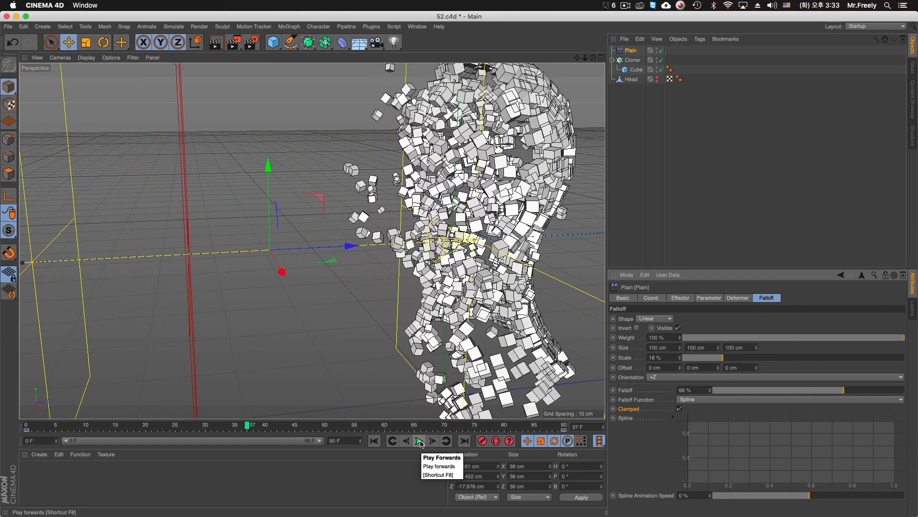